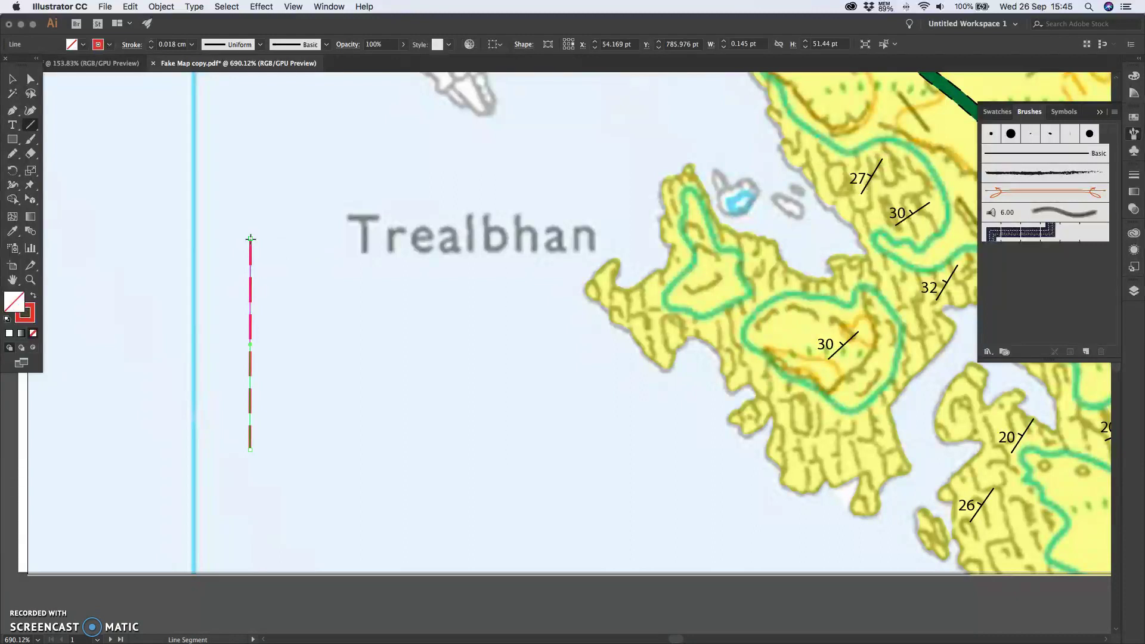
Step: Match the vertical line's style to the map's existing red dashed fault line with the Eyedropper and deselect it
click(13, 231)
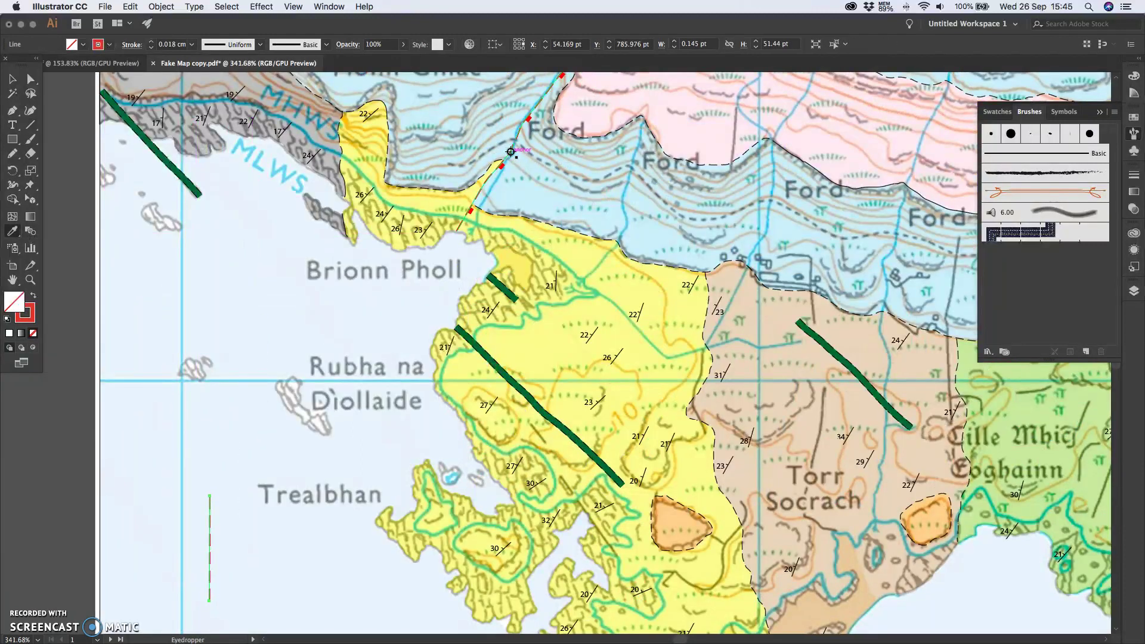
scroll(179, 366, down, 3)
click(12, 81)
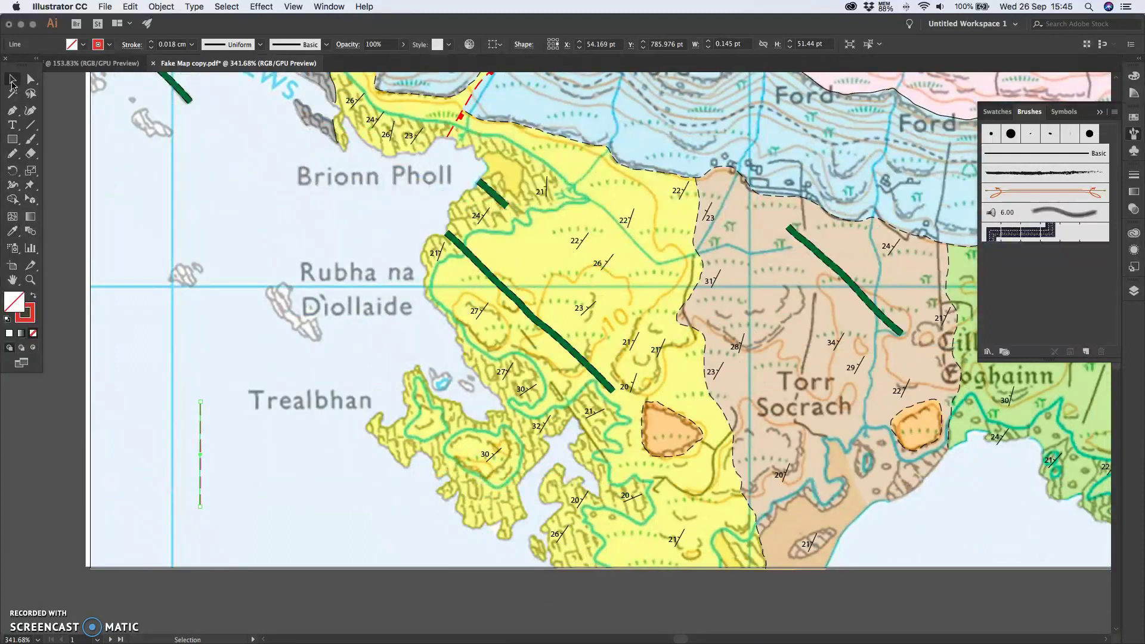
click(221, 530)
scroll(221, 530, up, 6)
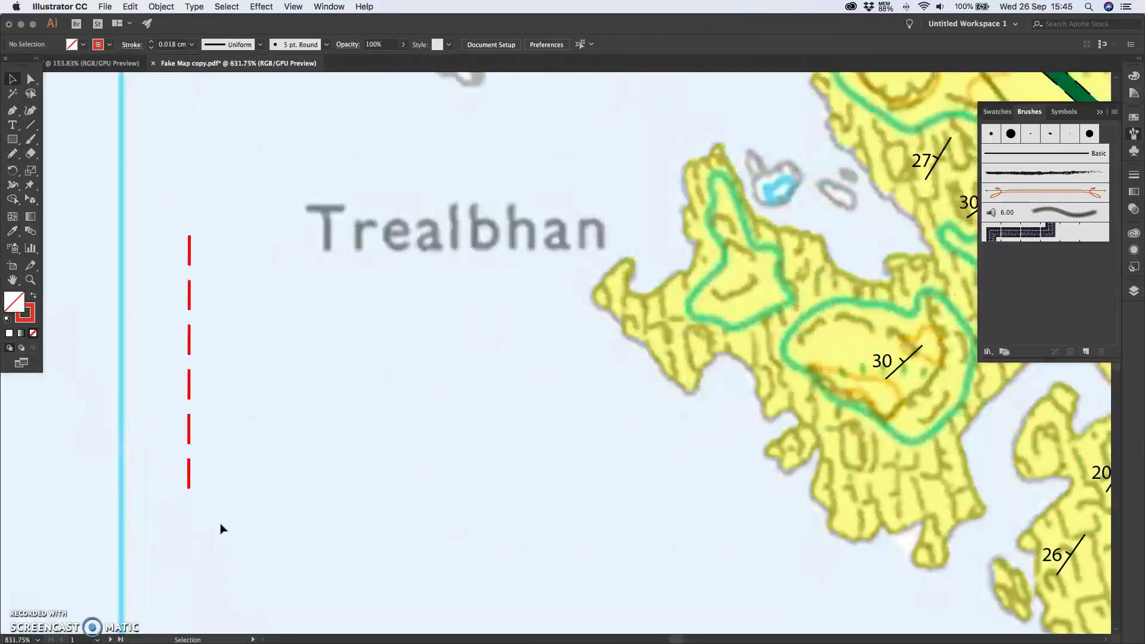
scroll(368, 238, up, 10)
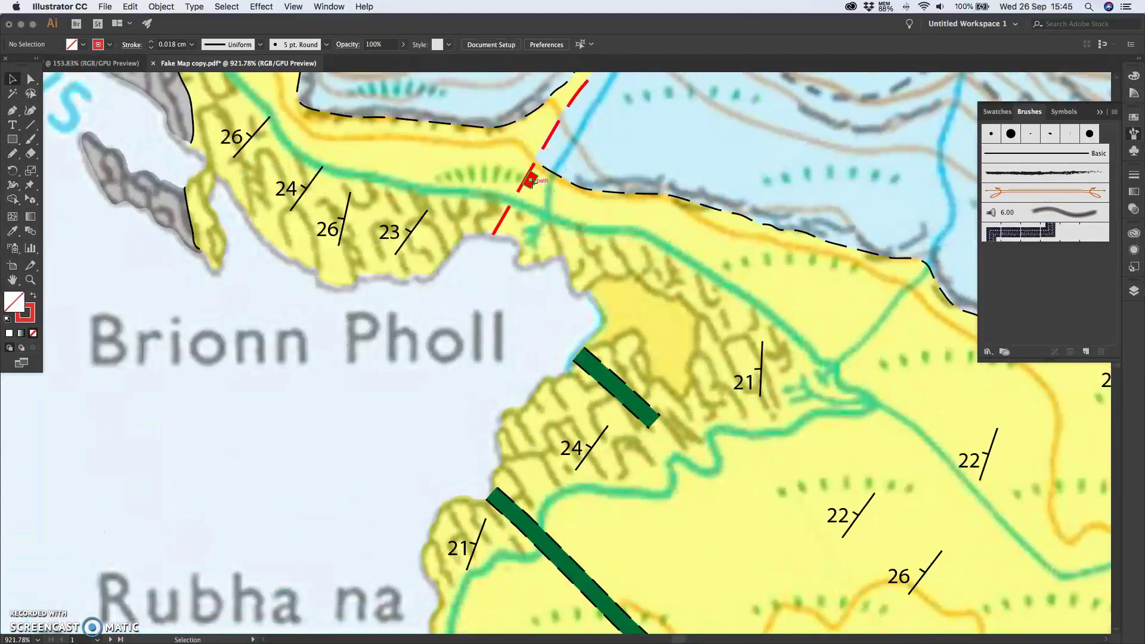
Step: Copy the small red rectangle from the existing fault line and paste it beside the vertical dashed line
click(530, 181)
scroll(327, 320, down, 12)
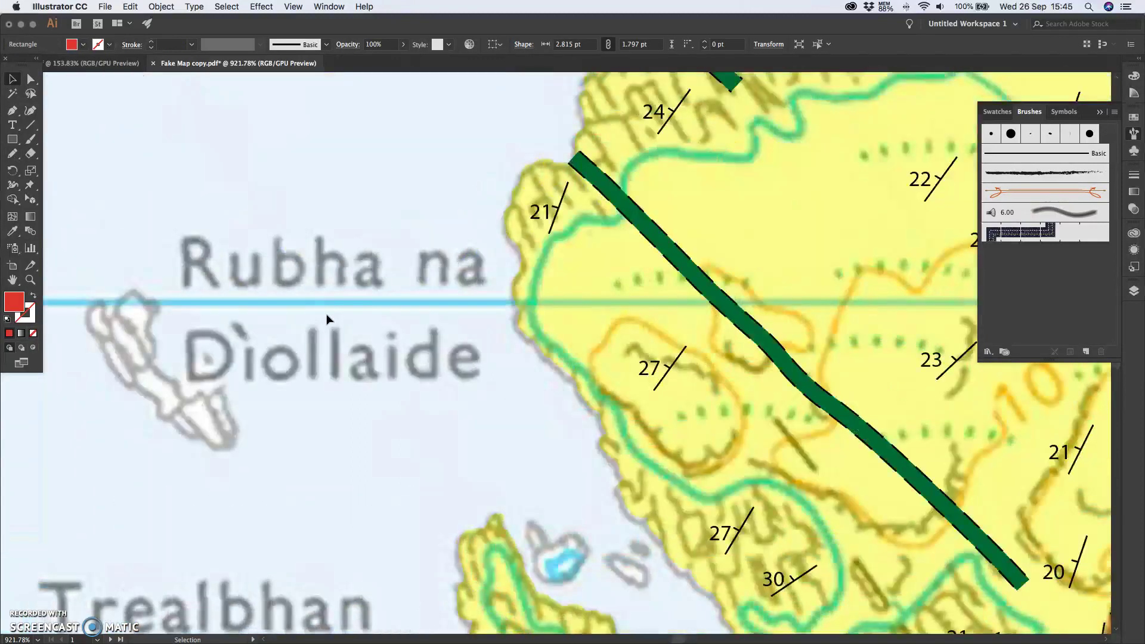
scroll(327, 320, up, 3)
key(super+equal)
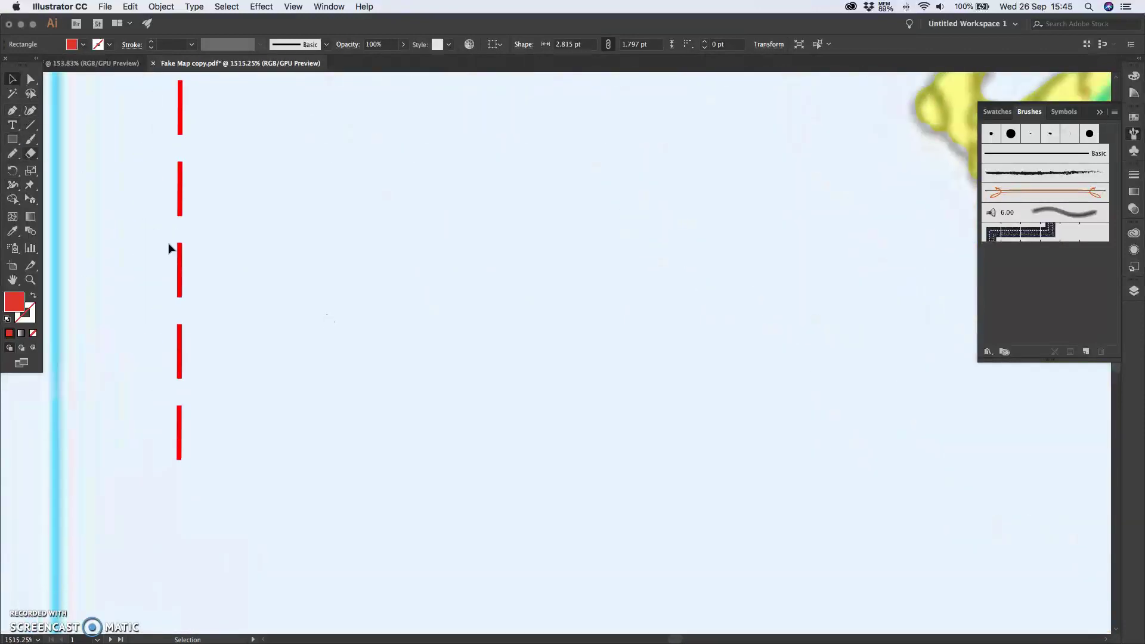
click(233, 402)
key(super+v)
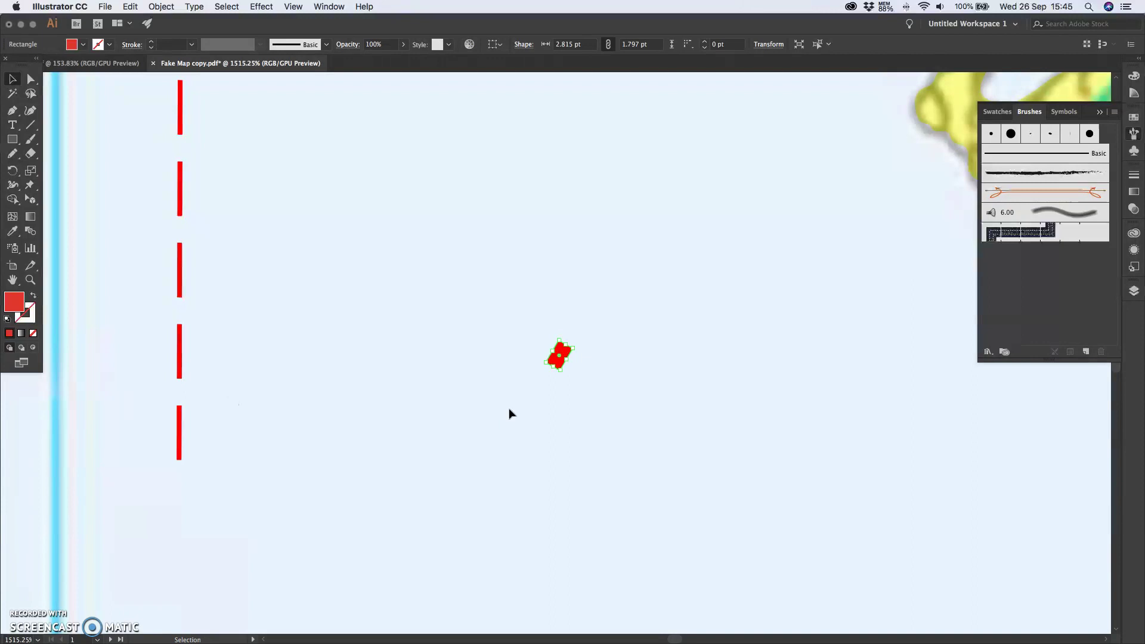
Step: Rotate the pasted red rectangle upright and move it beside the lowest dash of the vertical line
drag(571, 362, 556, 259)
click(636, 465)
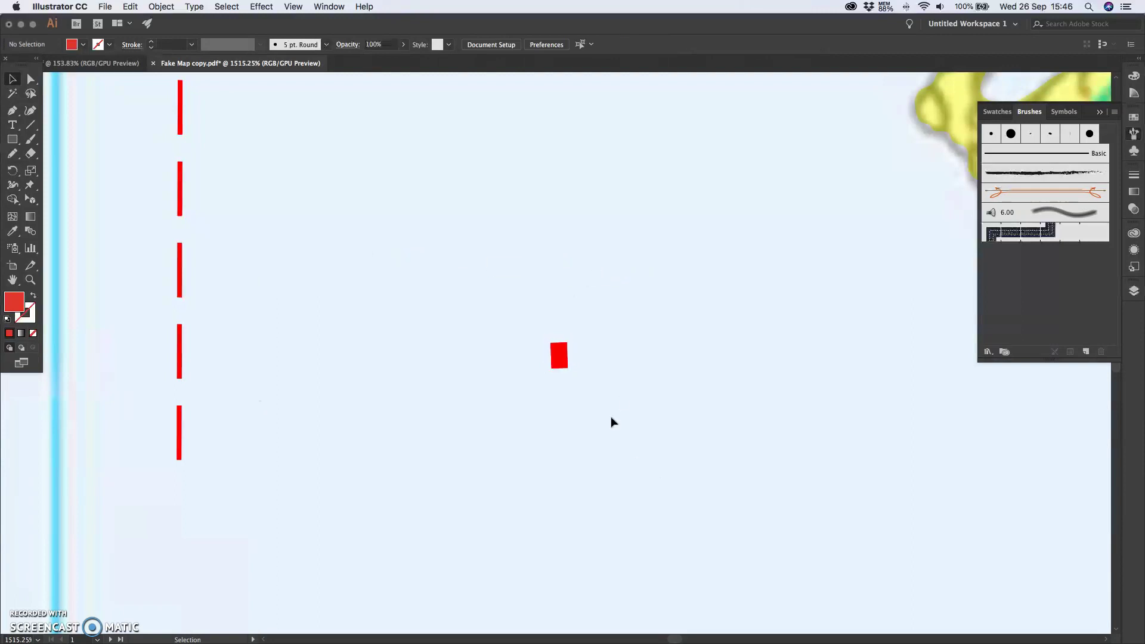
drag(564, 365, 215, 450)
scroll(215, 452, up, 3)
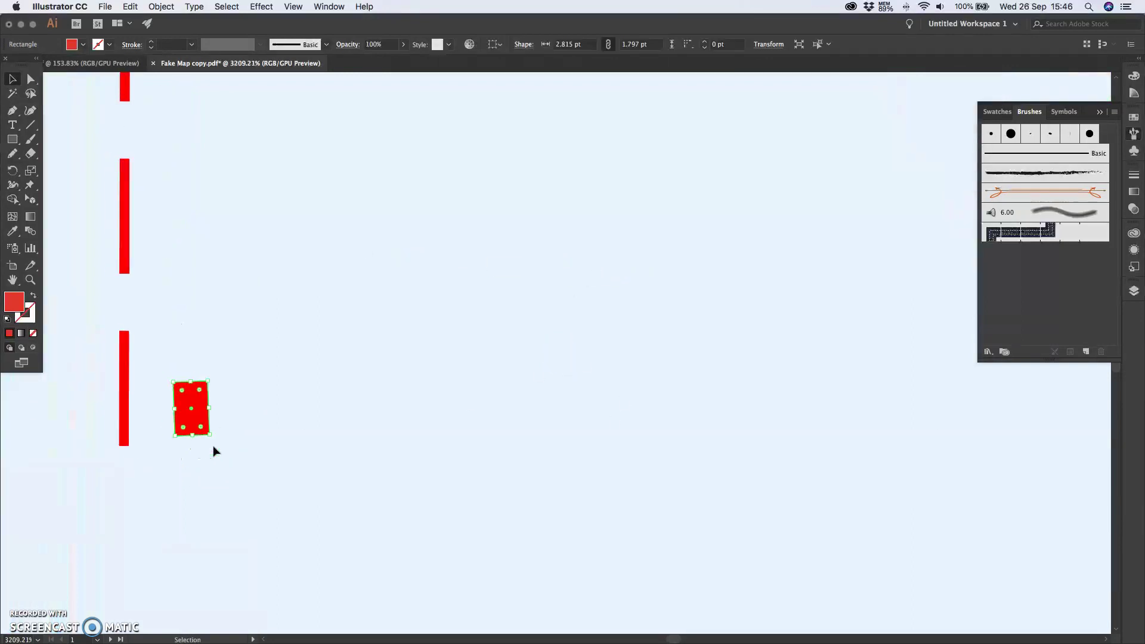
Step: Attach the red rectangle to the right side of the lowest dash
drag(354, 432, 283, 435)
click(372, 448)
scroll(352, 471, up, 5)
scroll(352, 471, left, 2)
drag(331, 538, 332, 538)
click(420, 519)
Step: Nudge the attached rectangle up and down along the lowest dash to adjust its vertical position
click(330, 528)
key(Down)
key(Down)
key(Up)
key(Up)
key(Up)
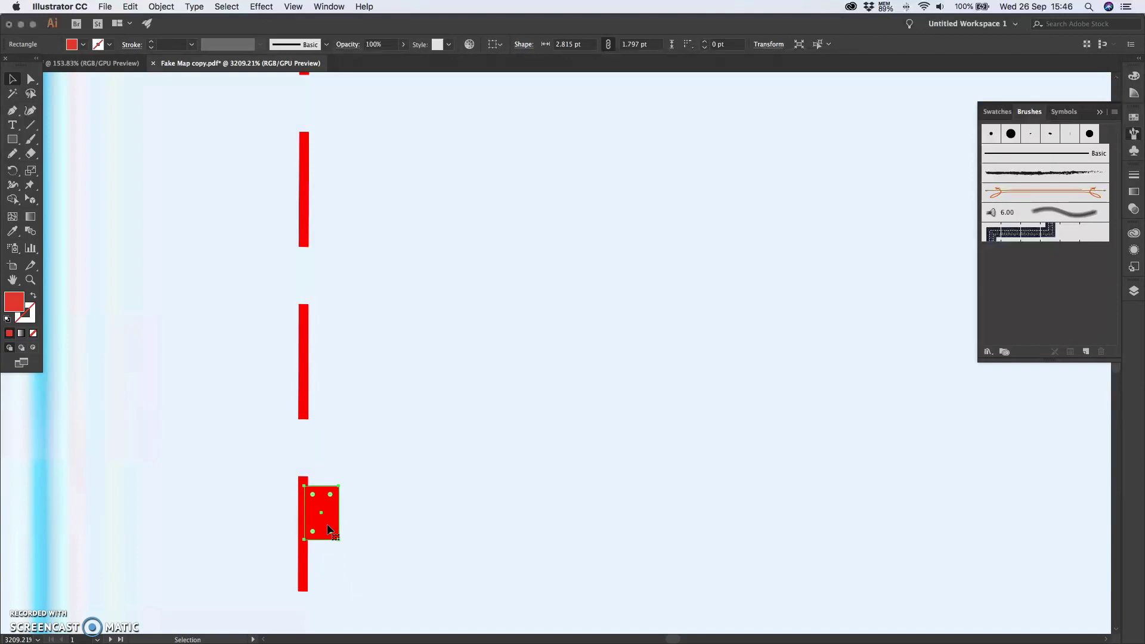
key(Down)
key(Down)
key(Up)
click(383, 547)
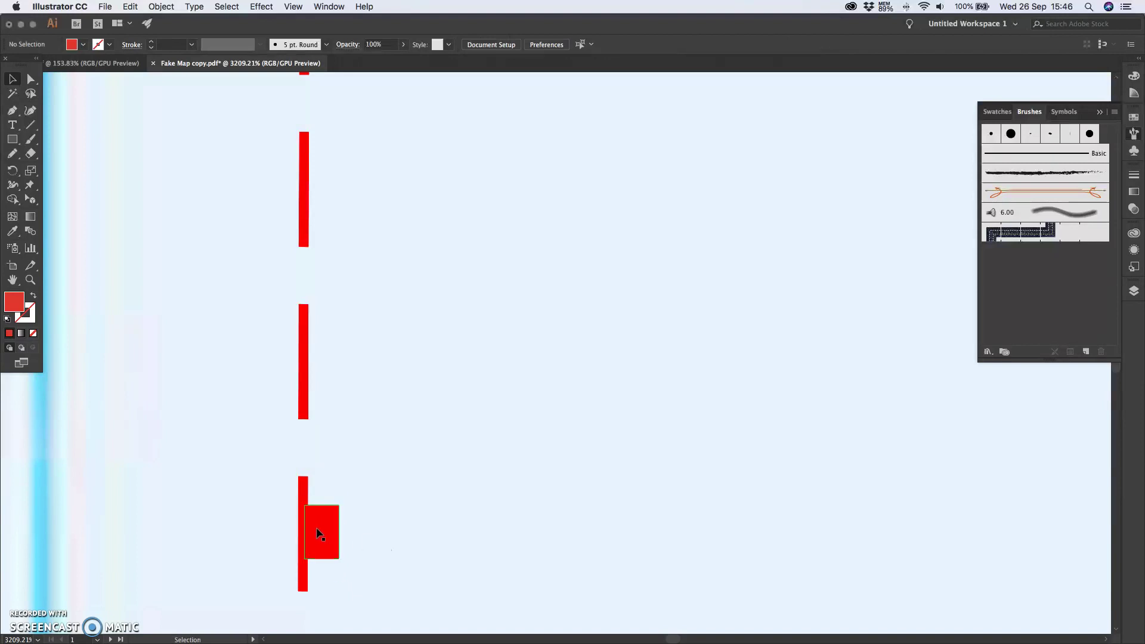
Step: Fine-tune the rectangle's position so that it sits flush and vertically centred on the lowest dash
drag(339, 531, 324, 538)
scroll(324, 538, up, 2)
scroll(324, 538, up, 2)
scroll(325, 542, down, 3)
drag(411, 404, 411, 402)
click(522, 412)
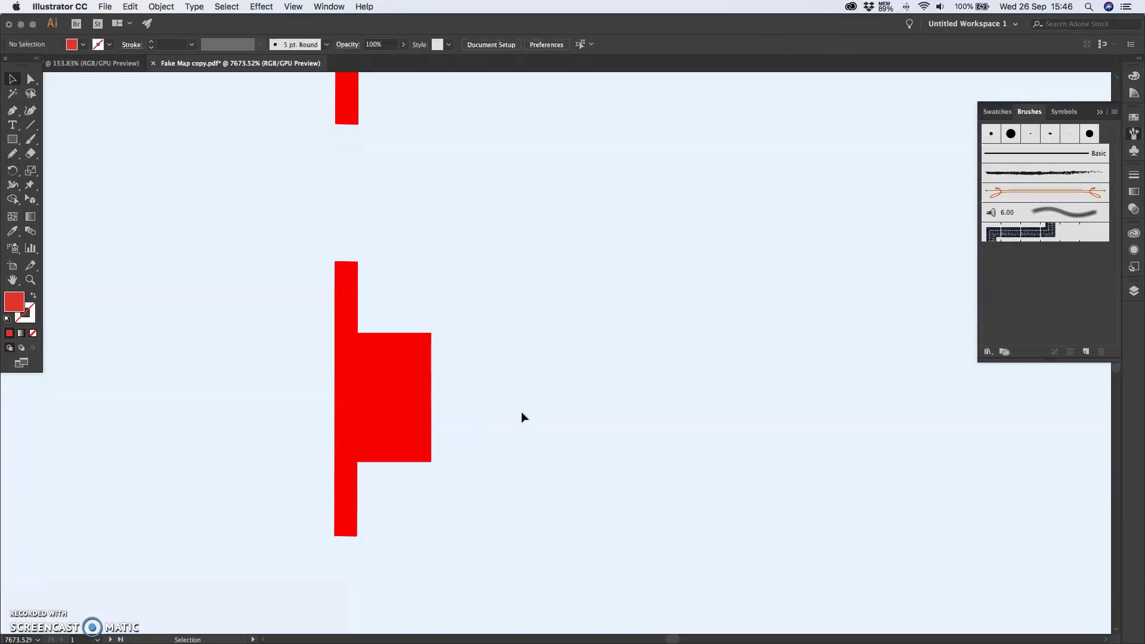
scroll(528, 455, down, 5)
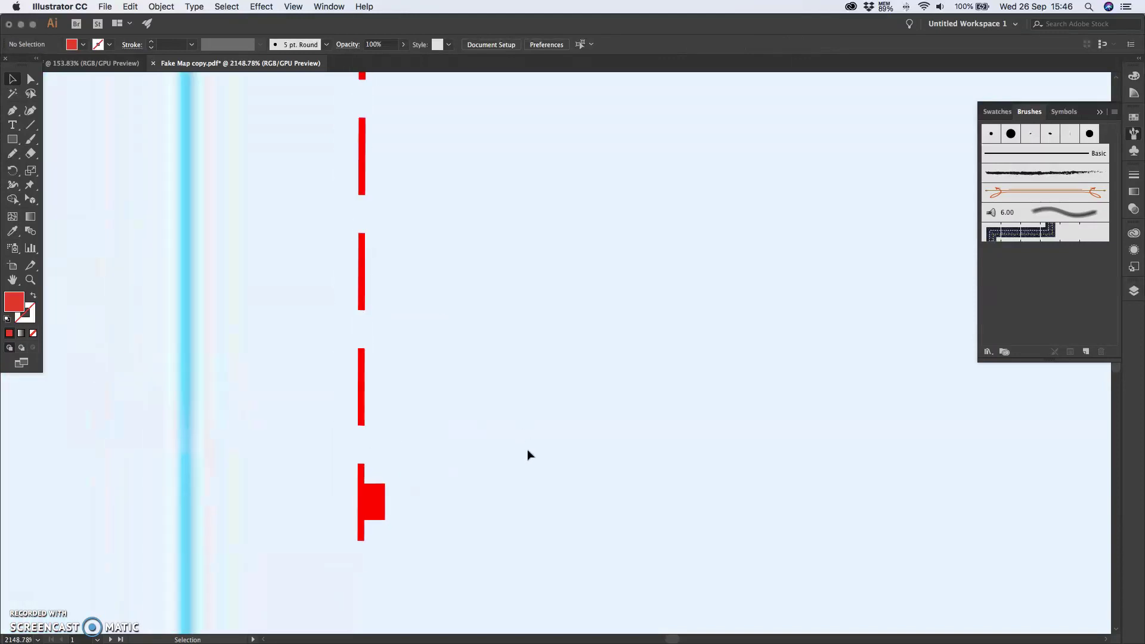
Step: Duplicate the upright rectangle and attach the copy to the right side of the third dash from the bottom
click(368, 526)
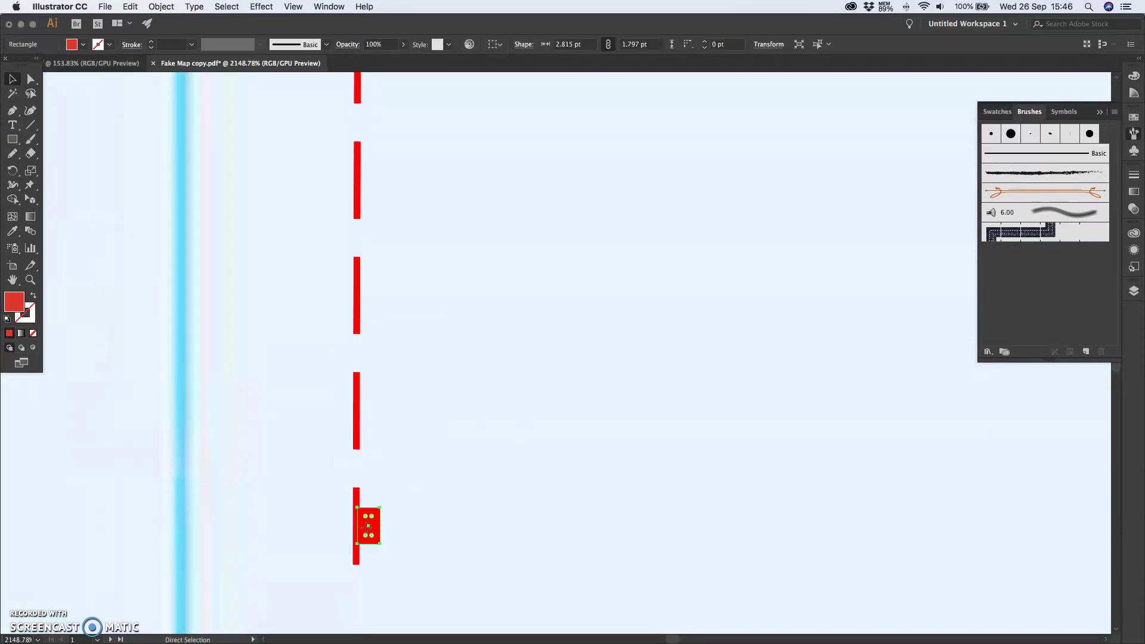
key(super+v)
drag(560, 368, 369, 308)
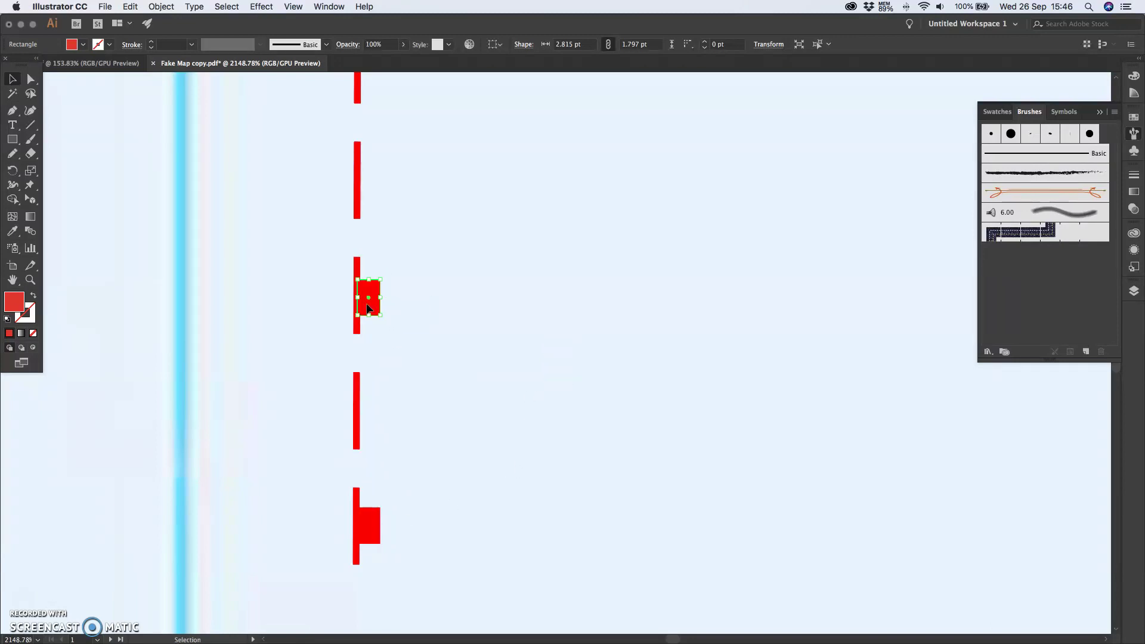
click(453, 296)
Step: Paste another rectangle and attach it to the right side of the fifth dash from the bottom
click(105, 6)
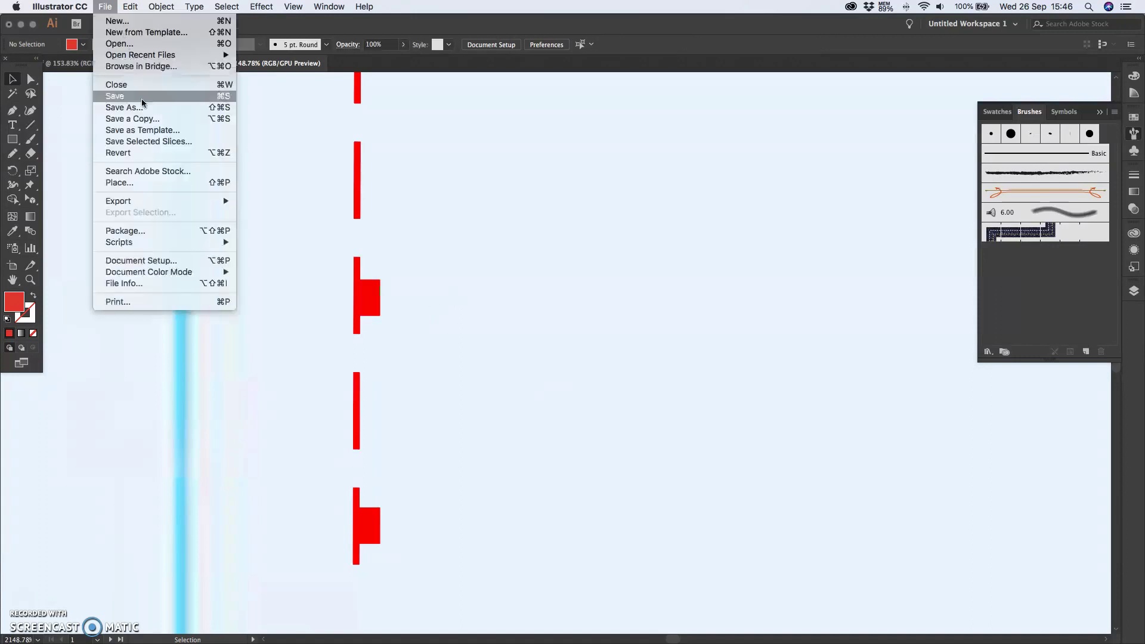
mouse_move(130, 6)
click(154, 73)
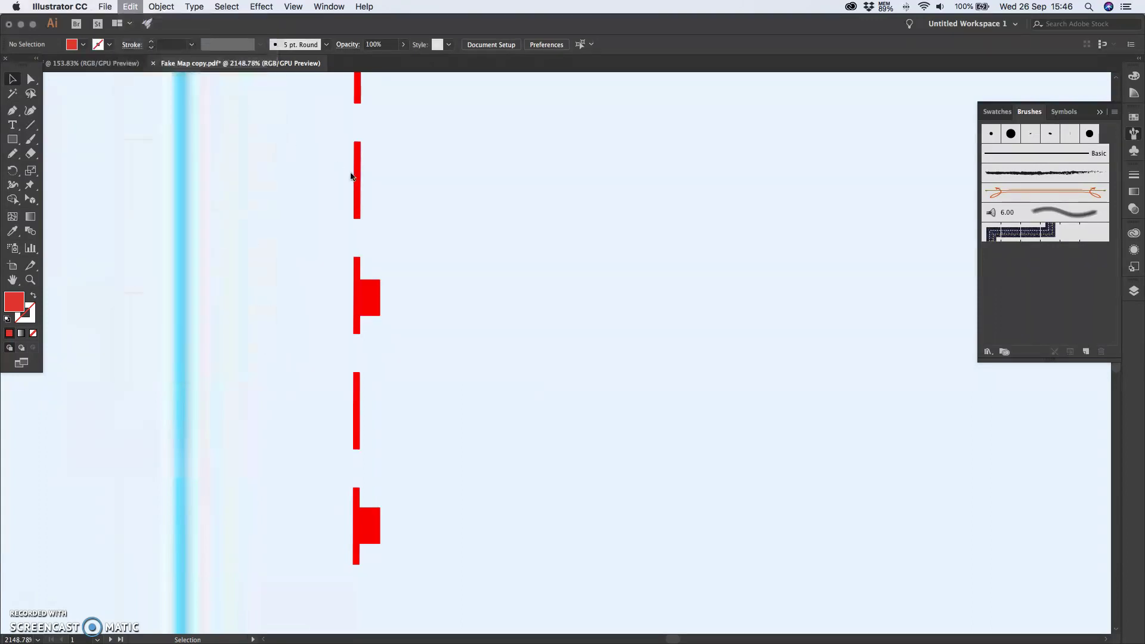
scroll(350, 172, up, 3)
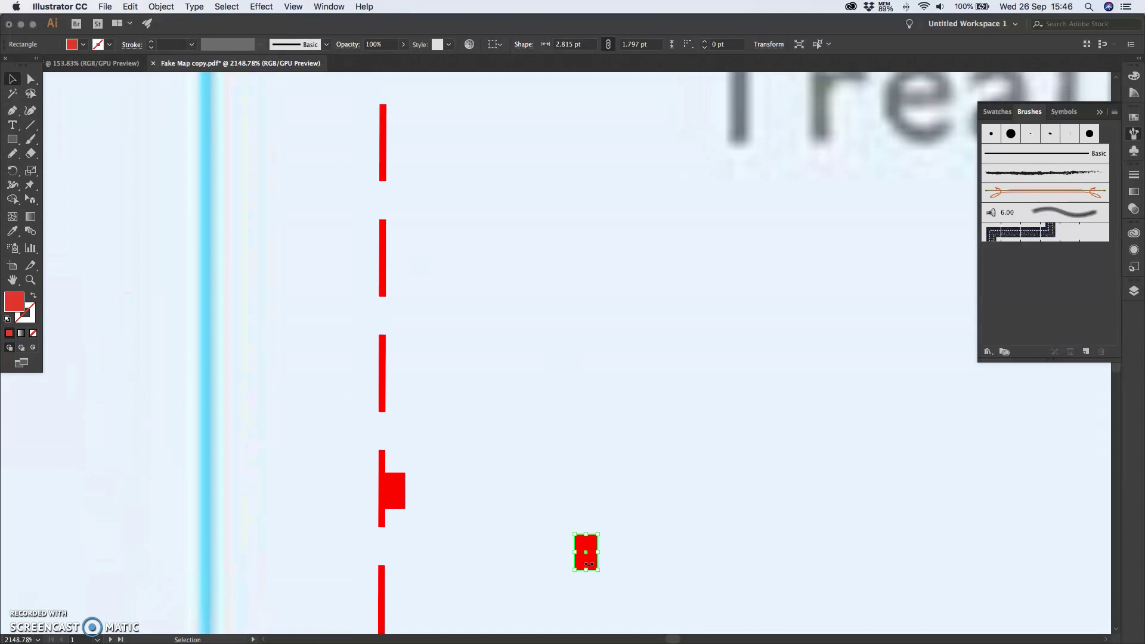
drag(588, 559, 393, 263)
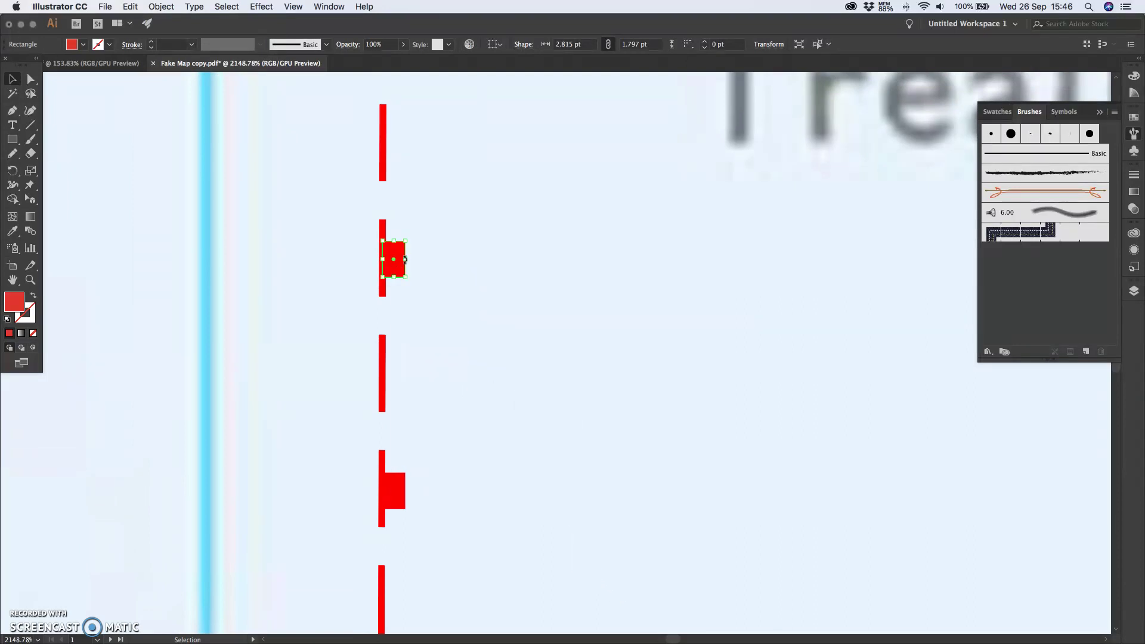
Step: Try to extend the dashed line's upper end upward with the Direct Selection tool, and undo the change
scroll(465, 235, up, 5)
click(392, 274)
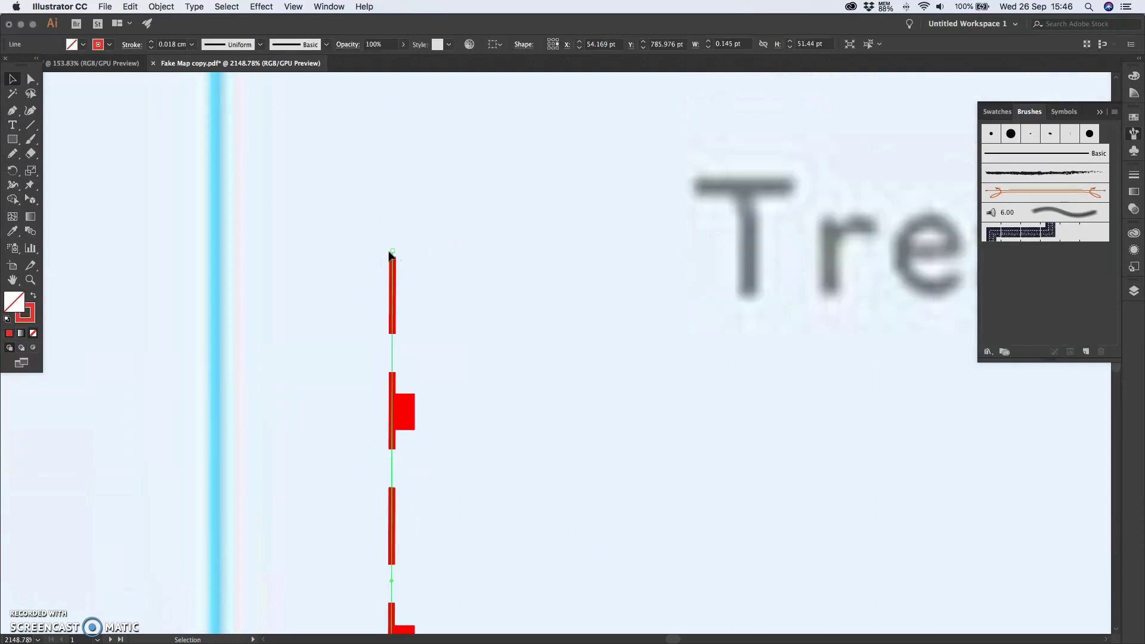
click(30, 78)
drag(392, 252, 393, 220)
scroll(393, 220, down, 5)
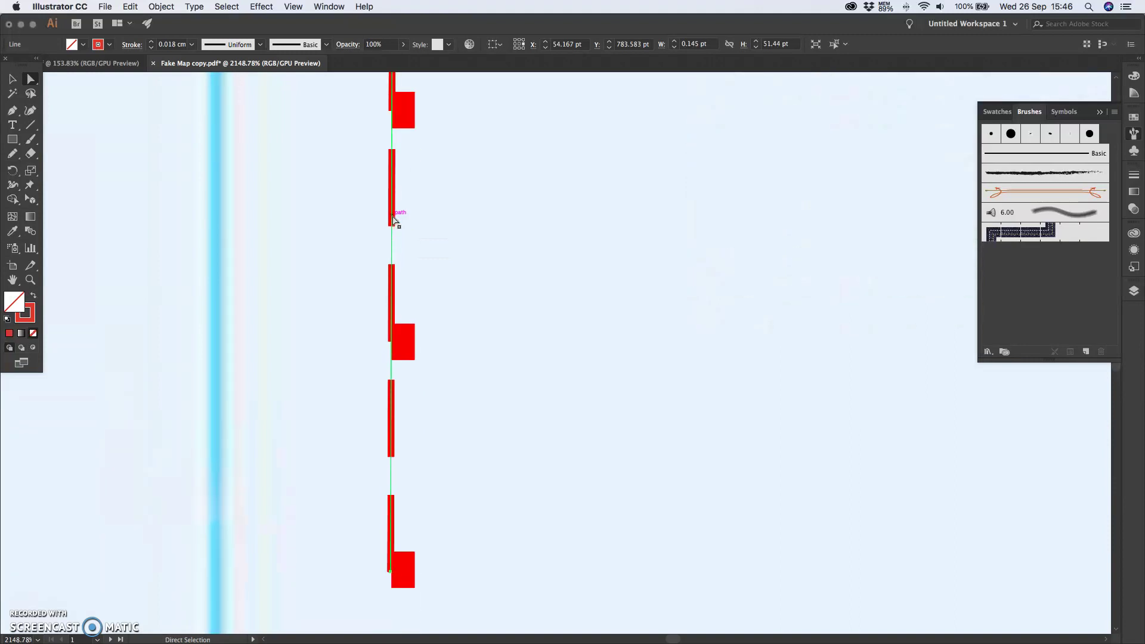
key(cmd+z)
Step: Try to move the dashed line's lower endpoint downward, and deselect the line
scroll(394, 221, down, 3)
drag(399, 490, 400, 531)
scroll(400, 531, down, 2)
scroll(399, 530, down, 2)
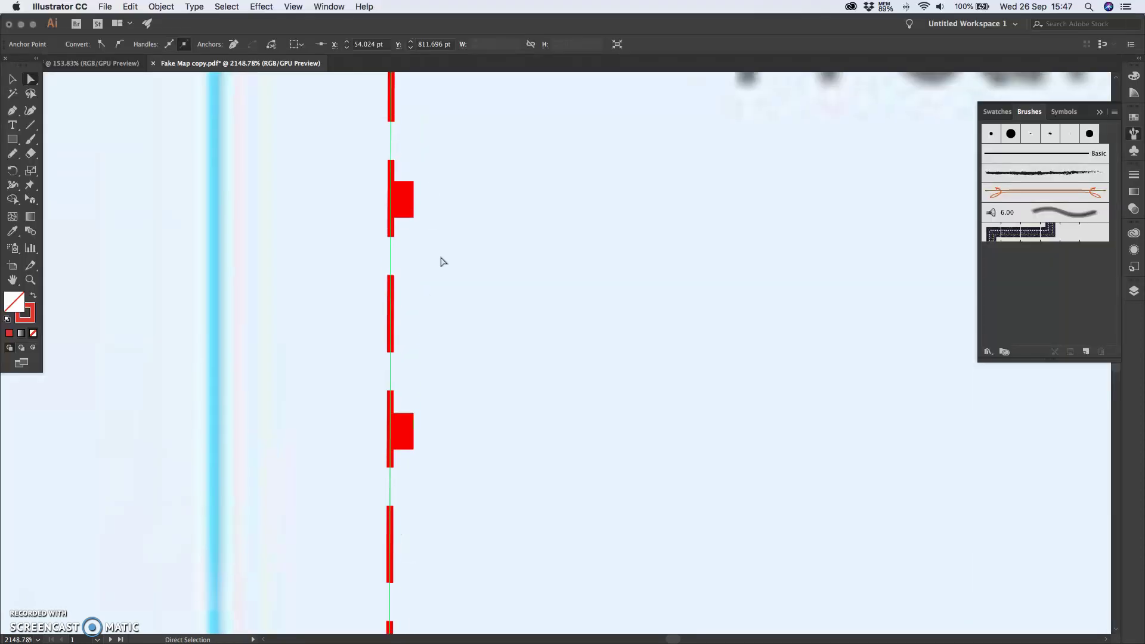
scroll(441, 272, up, 4)
click(391, 205)
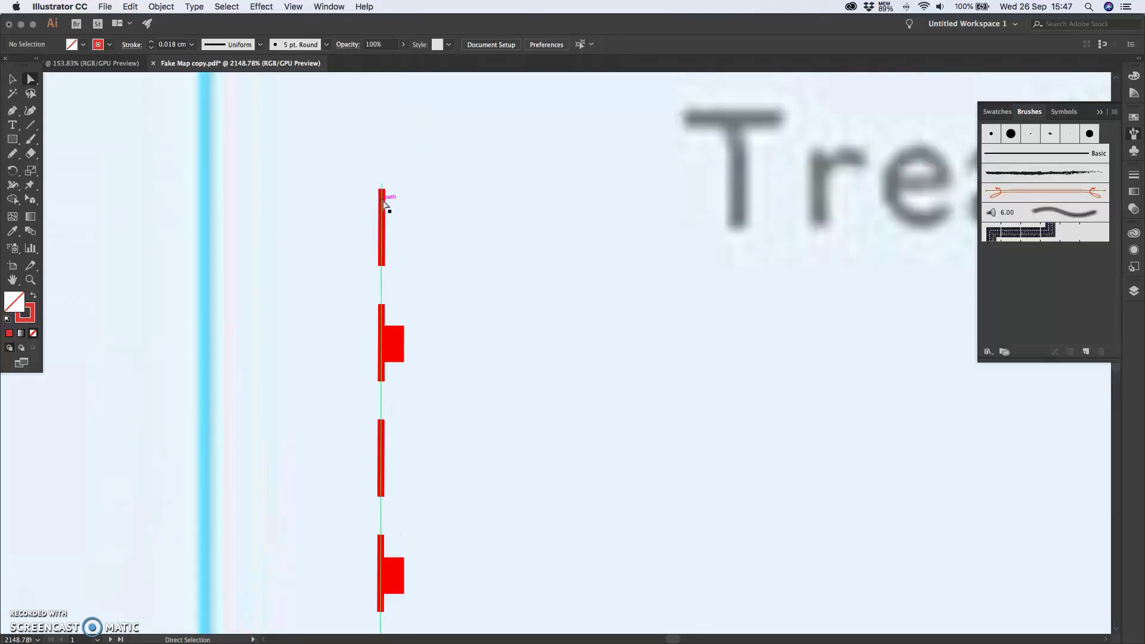
scroll(541, 285, down, 2)
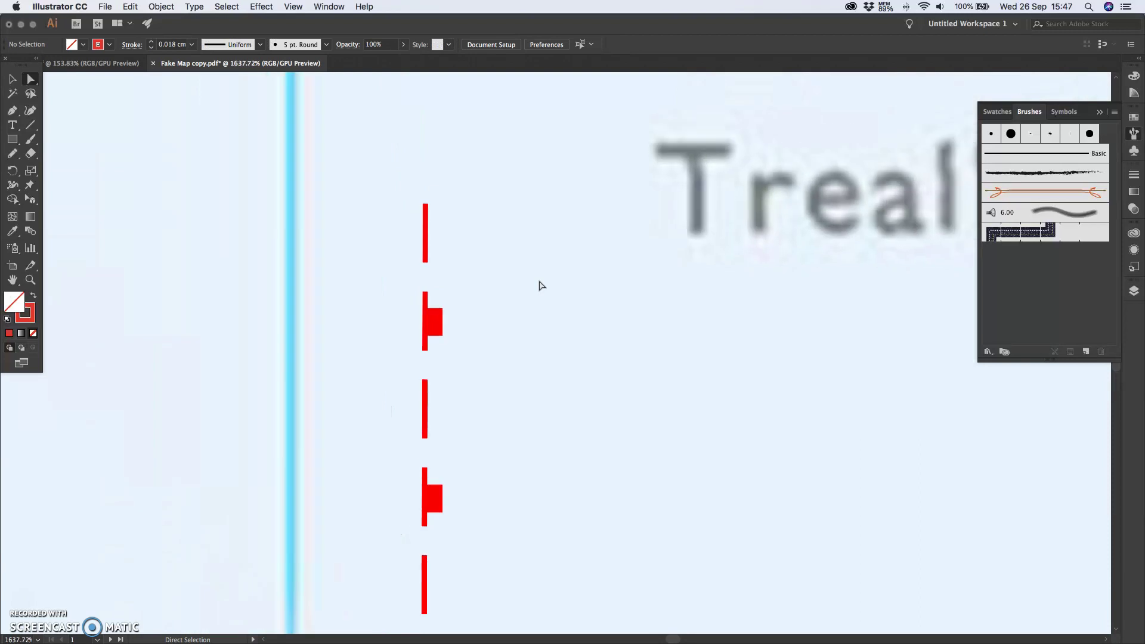
Step: Extend the dashed line by moving its upper anchor point up to about Y 758.8 pt
click(425, 247)
scroll(421, 208, up, 3)
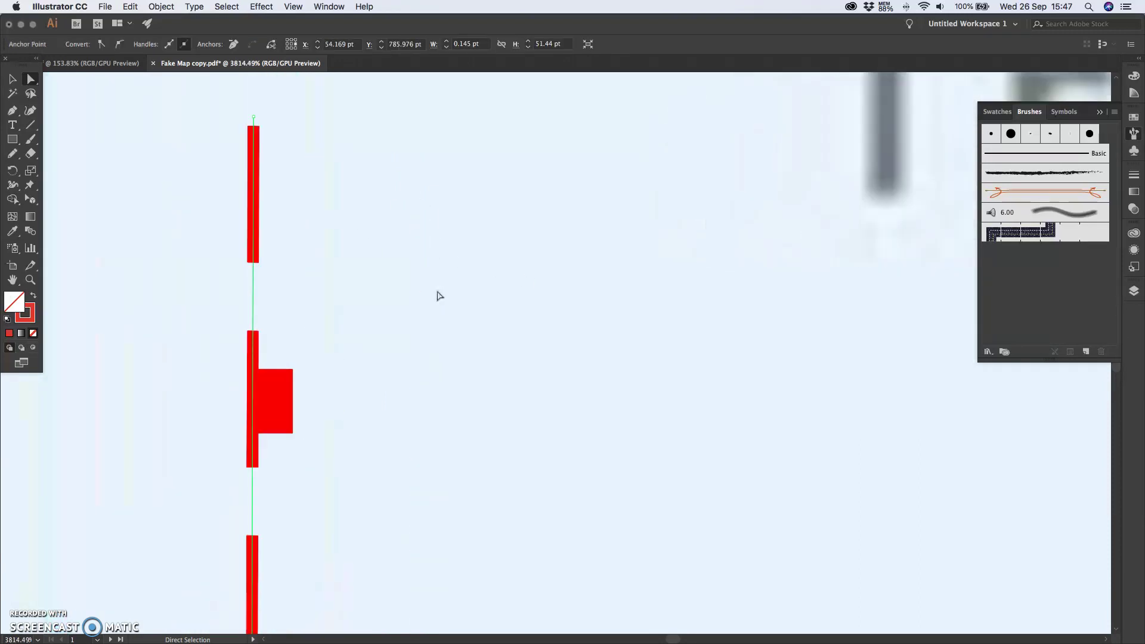
scroll(438, 297, left, 3)
drag(322, 148, 322, 117)
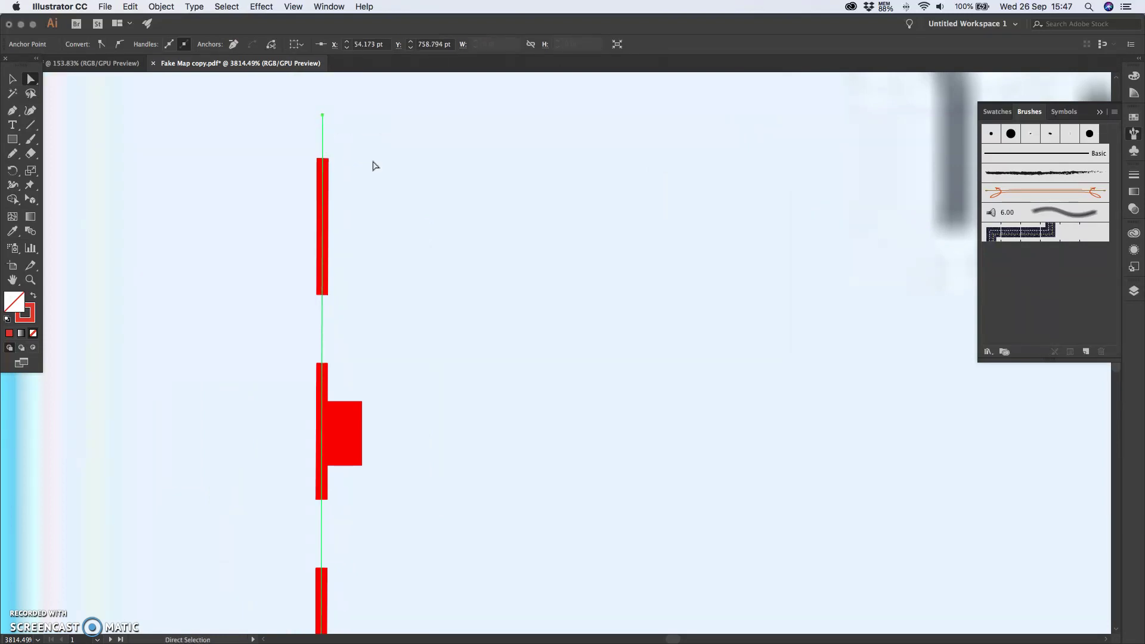
click(427, 197)
scroll(427, 198, down, 5)
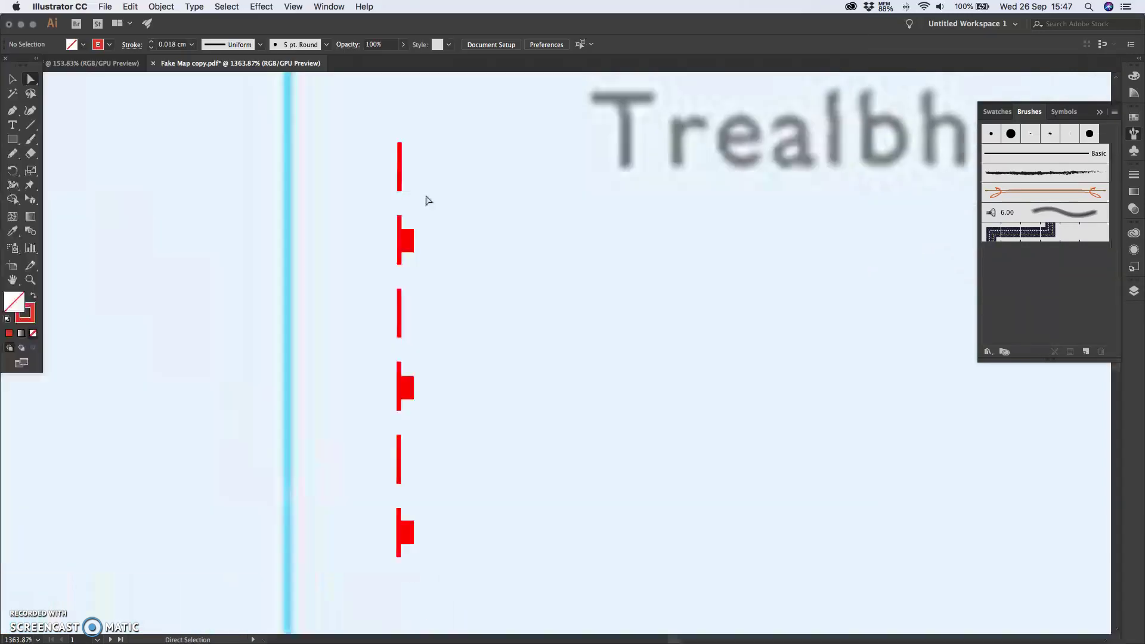
scroll(427, 200, down, 2)
Step: Move the line's upper anchor point further up to about Y 757.65 pt
click(437, 212)
scroll(435, 212, up, 3)
scroll(437, 212, up, 5)
scroll(408, 120, up, 3)
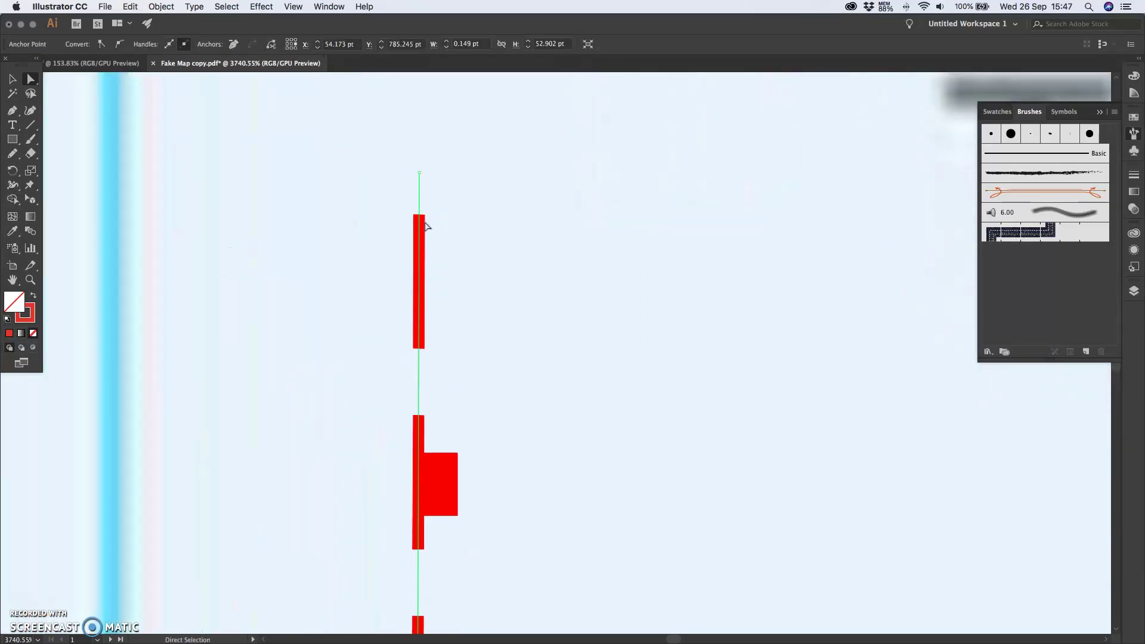
drag(420, 173, 422, 151)
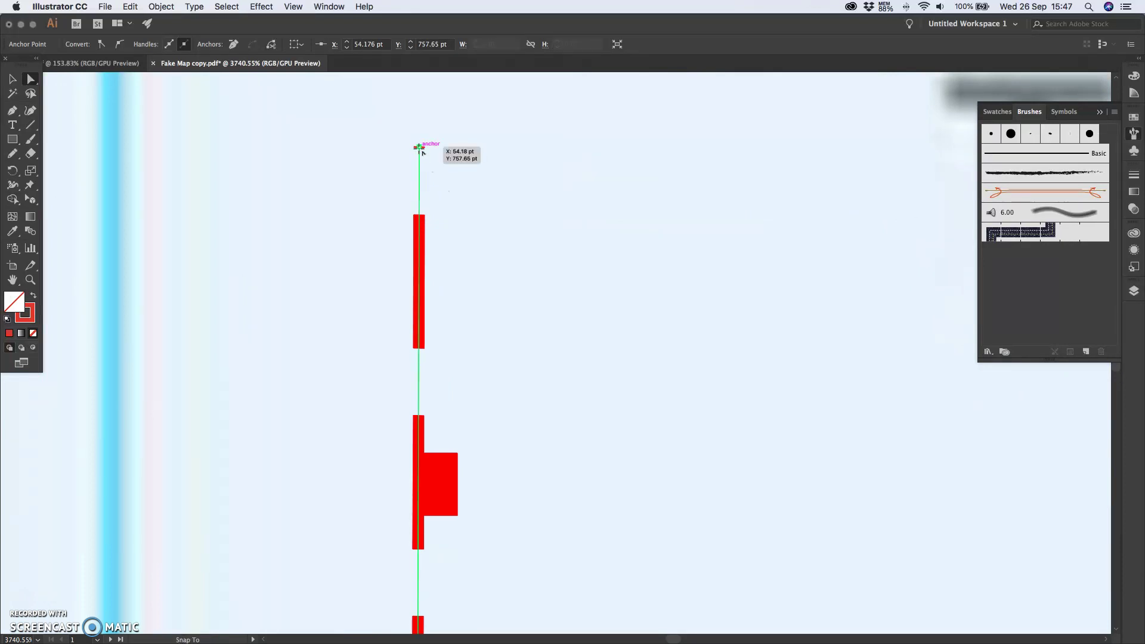
Step: Adjust the upper anchor point slightly to remove the thin red sliver of dash at the line's end
scroll(419, 148, up, 5)
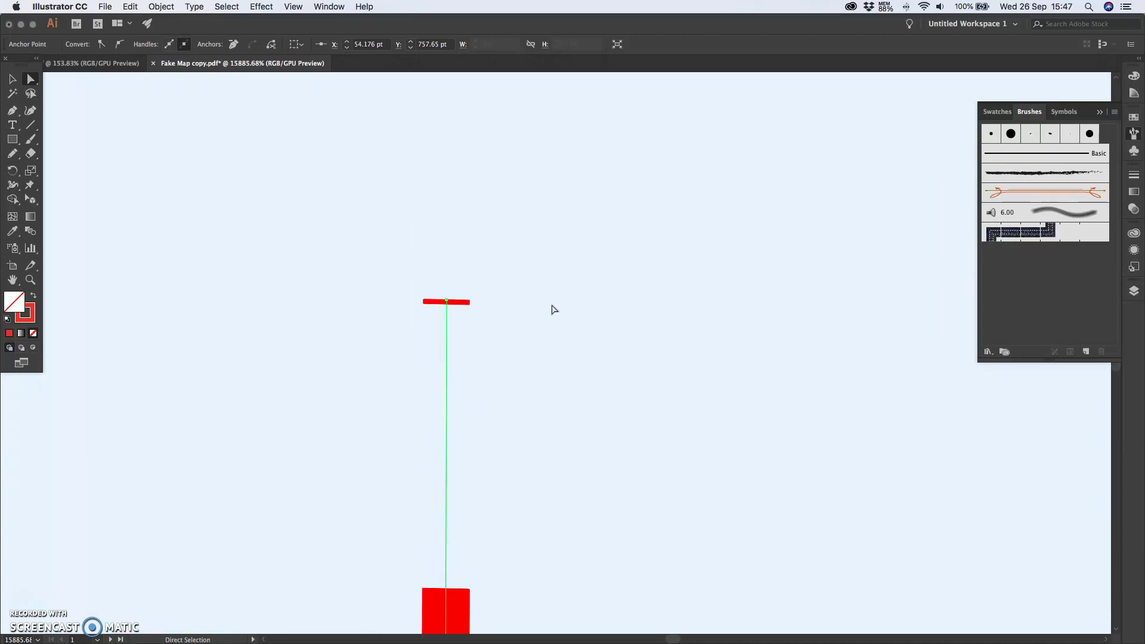
drag(445, 305, 446, 304)
click(522, 393)
scroll(520, 397, down, 10)
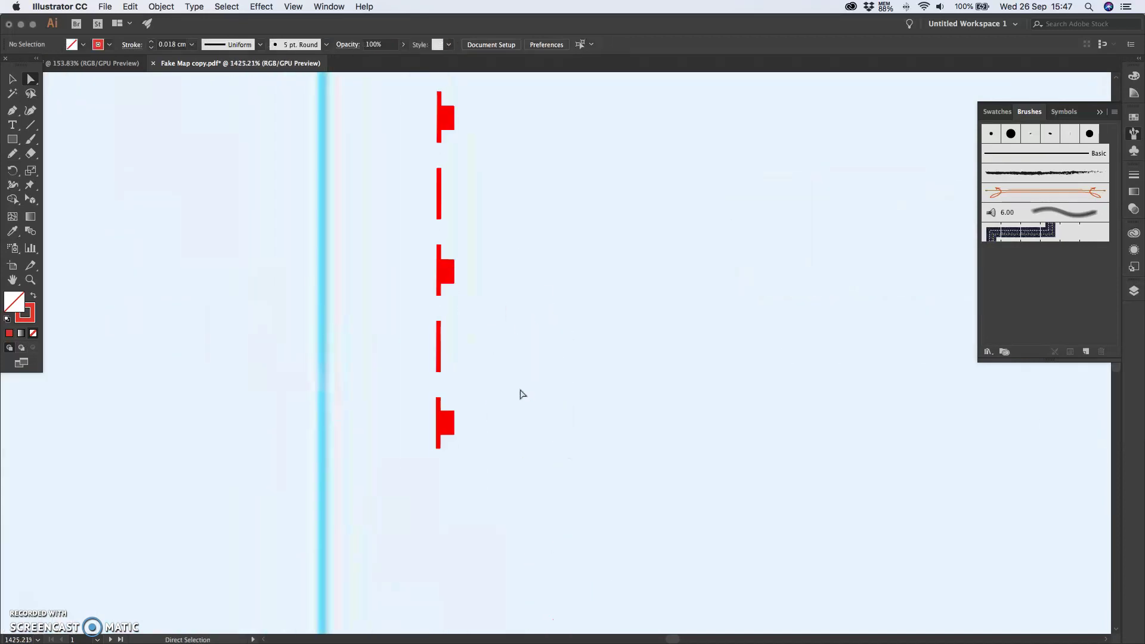
scroll(519, 405, up, 2)
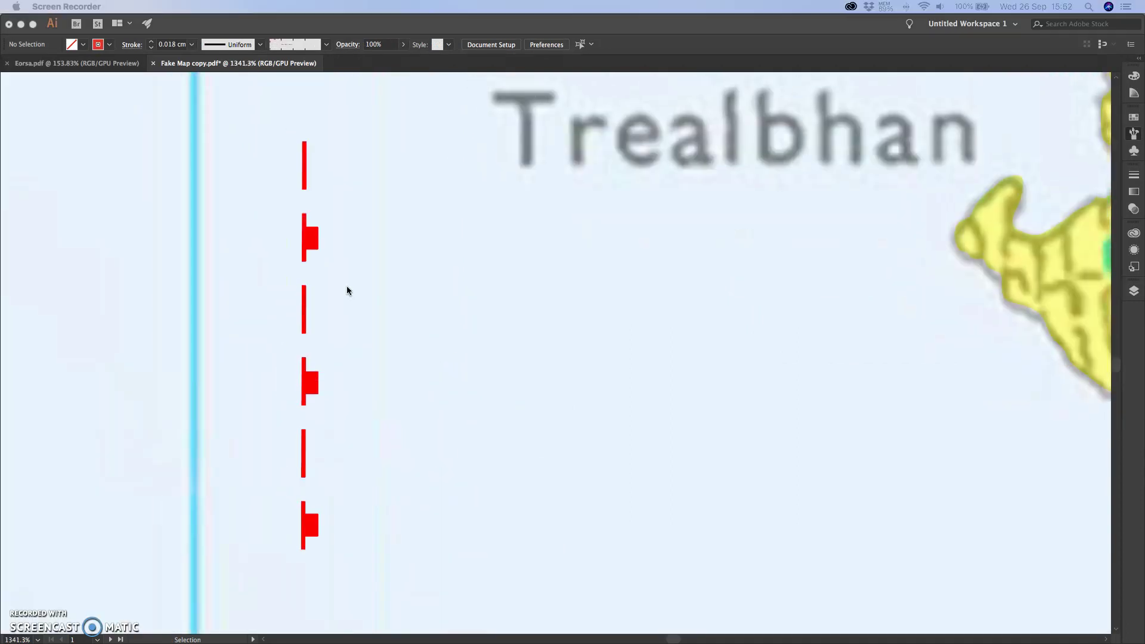
Step: Draw a straight line segment about 6.02 pt long down the centre of the lowest ticked dash, spanning the dash end to end
scroll(346, 285, left, 2)
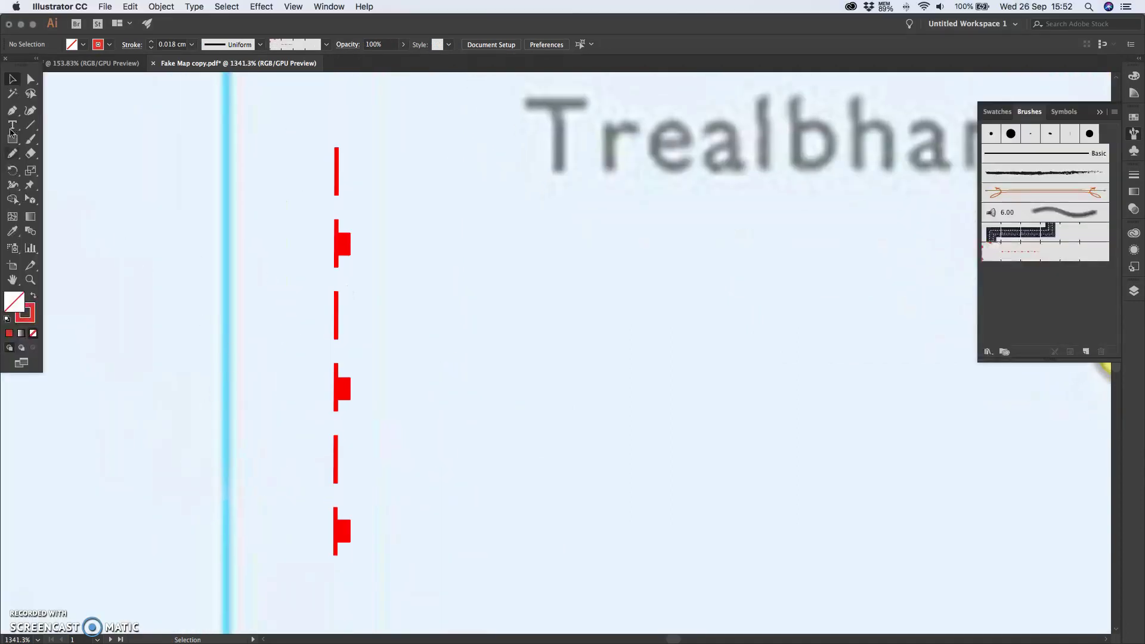
click(30, 126)
scroll(284, 475, up, 5)
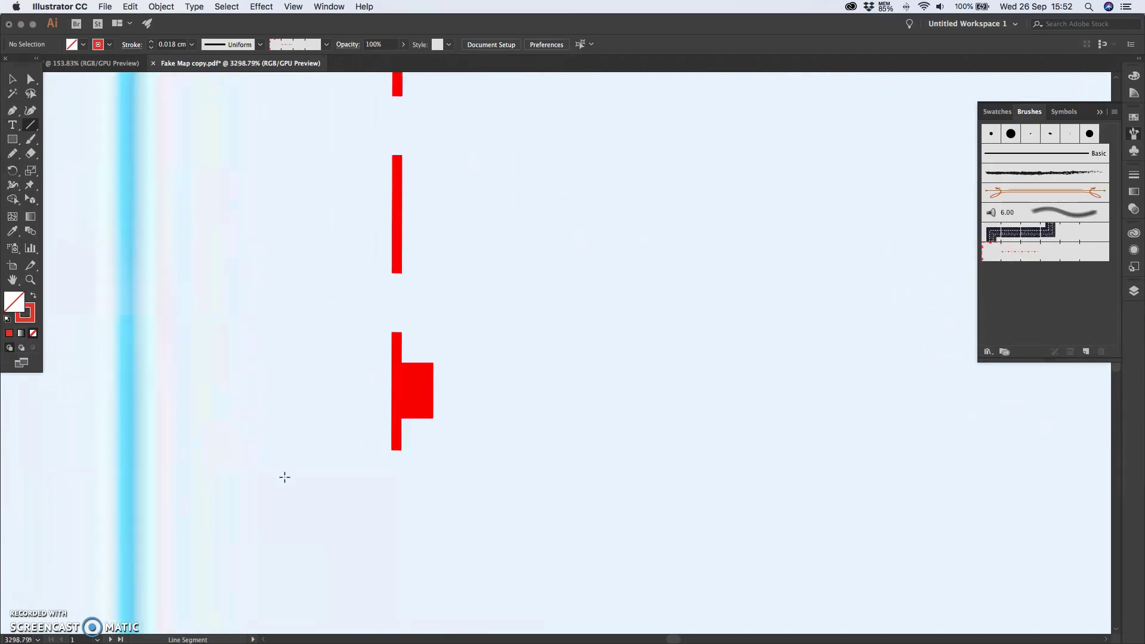
scroll(385, 452, up, 8)
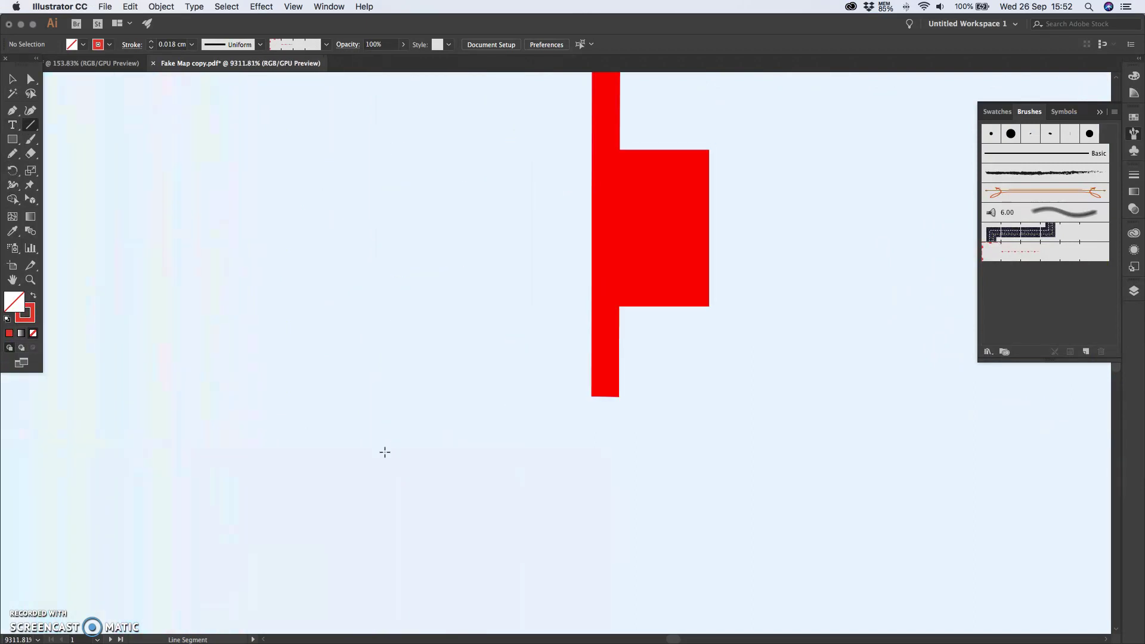
scroll(476, 165, up, 2)
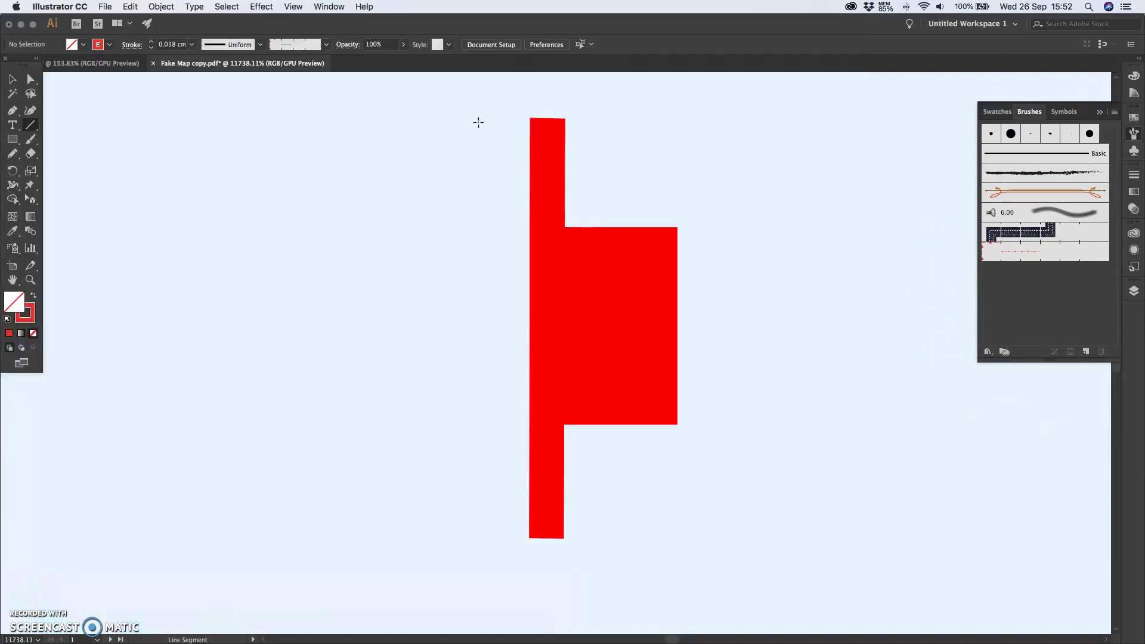
drag(547, 117, 547, 538)
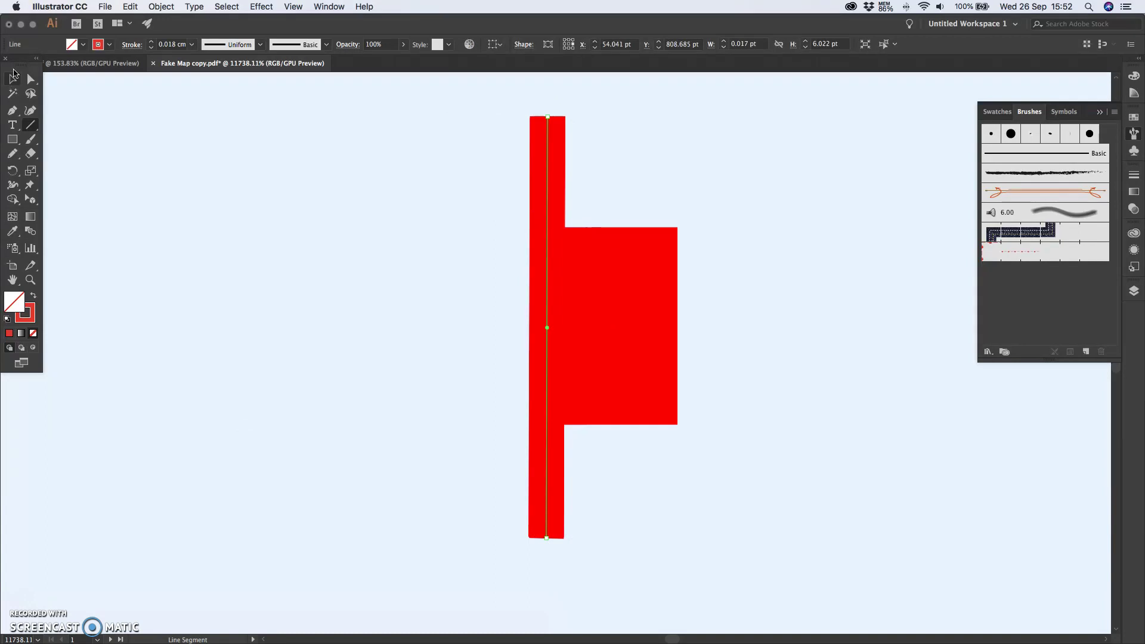
Step: Move the new line segment just left of the lowest dash and level with its ends, at about X 53.29 pt, Y 808.7 pt
click(11, 79)
drag(544, 250, 496, 253)
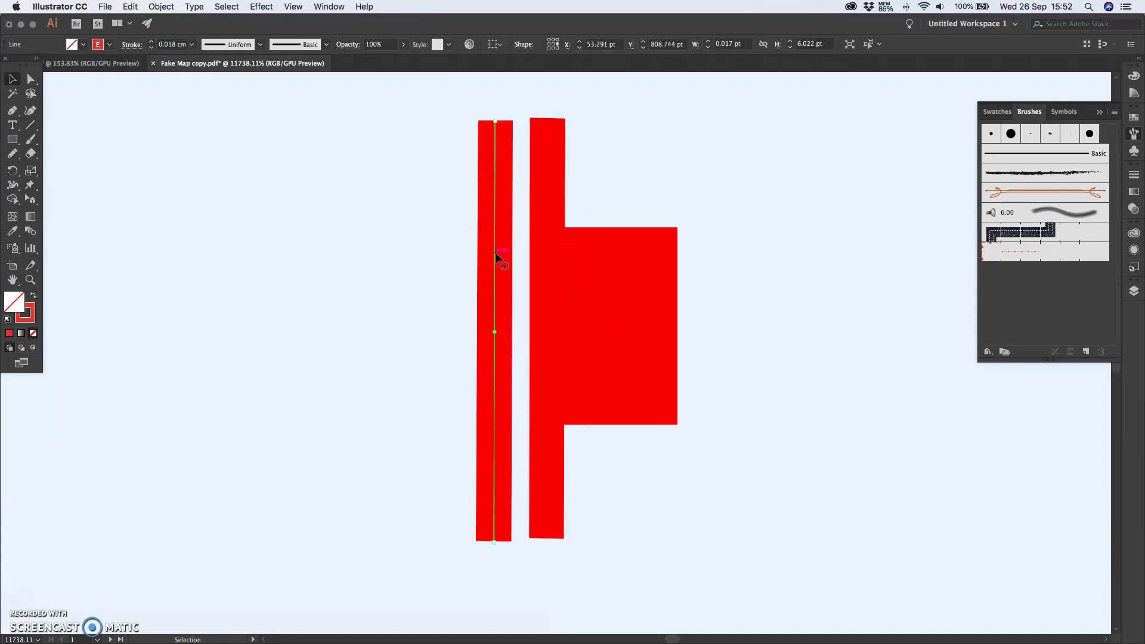
key(Up)
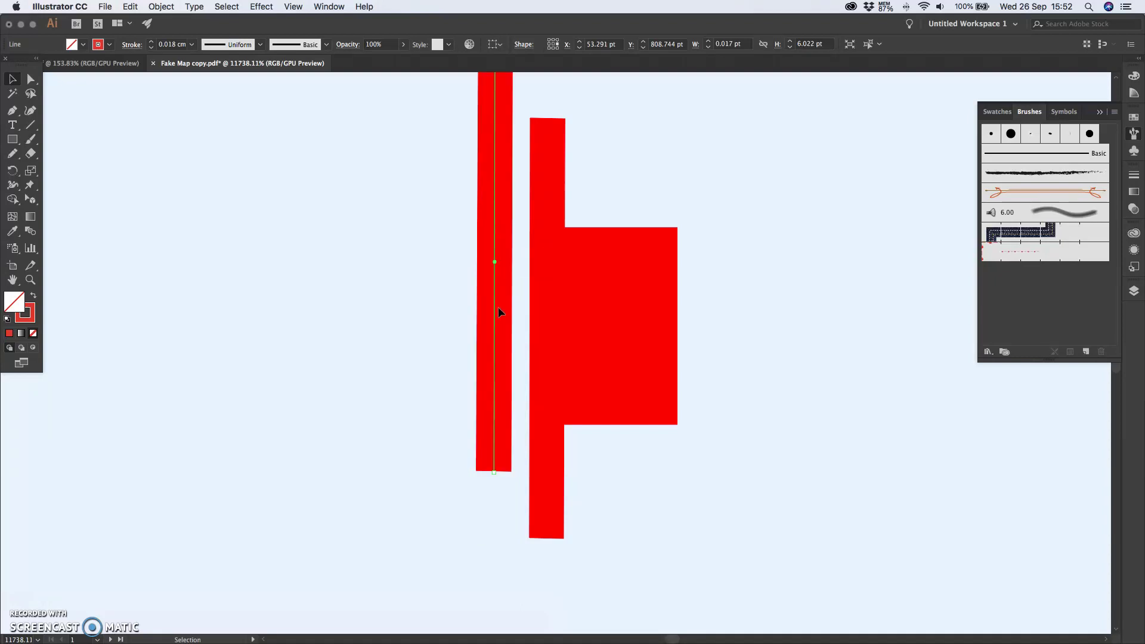
drag(499, 517, 496, 508)
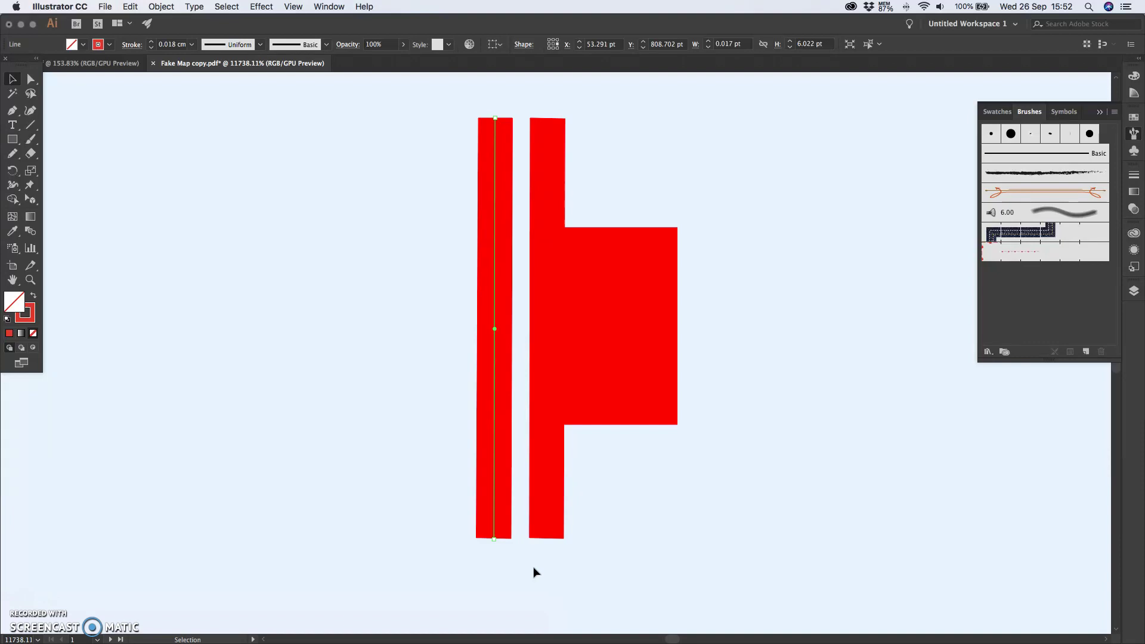
Step: Copy the line segment and paste a duplicate, placing it left of and level with the second dash from the bottom
click(118, 7)
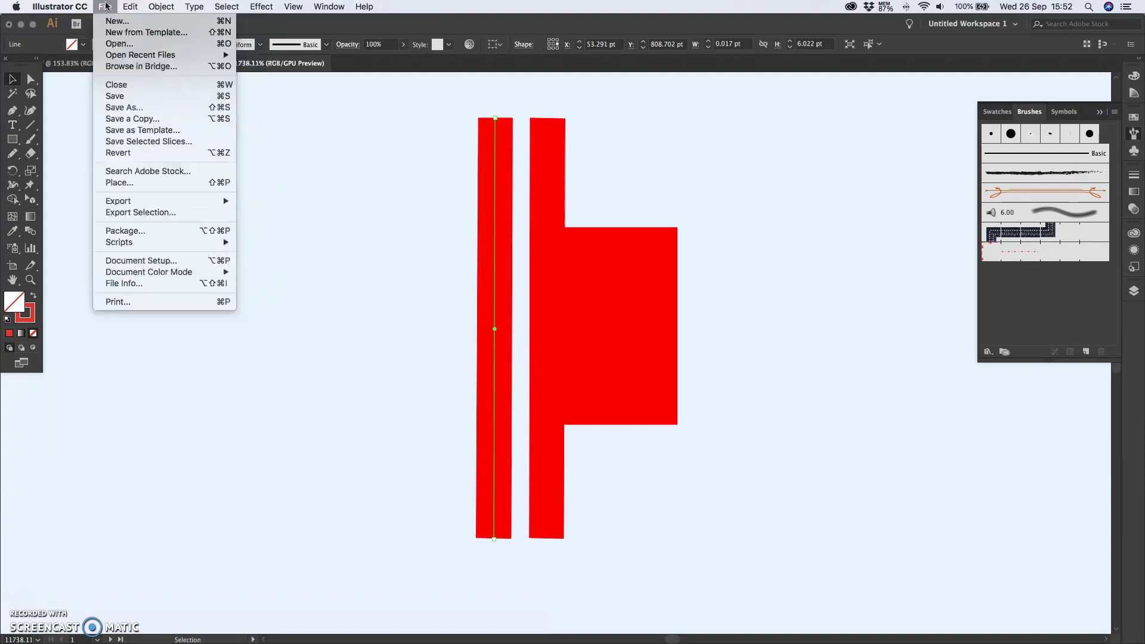
mouse_move(130, 7)
click(139, 61)
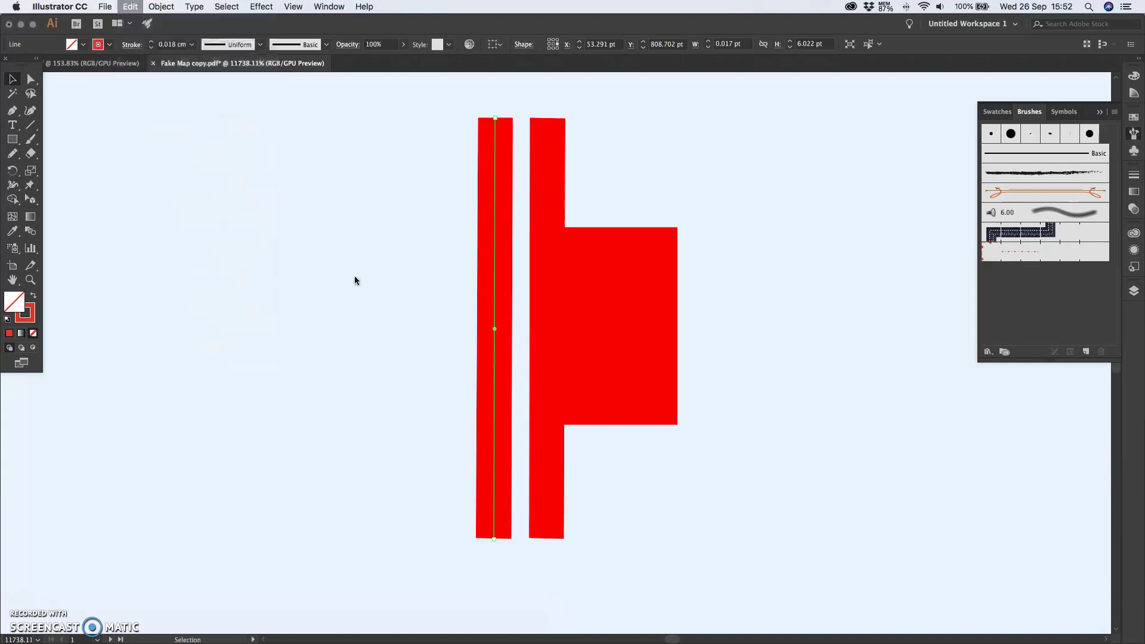
click(354, 275)
scroll(355, 281, up, 10)
scroll(354, 281, down, 5)
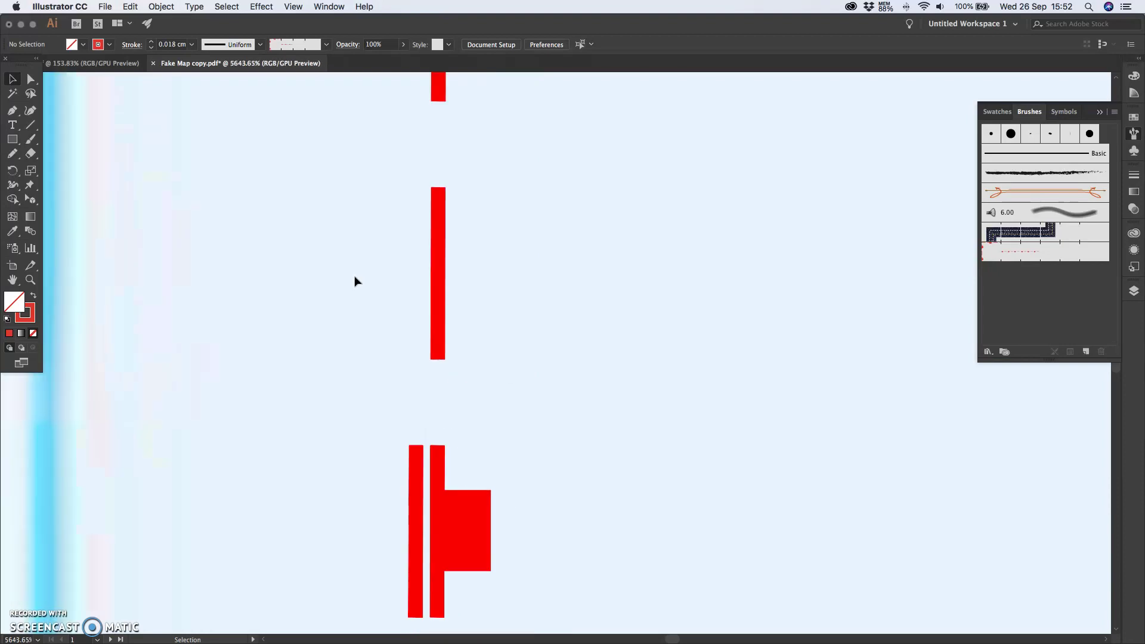
key(super+v)
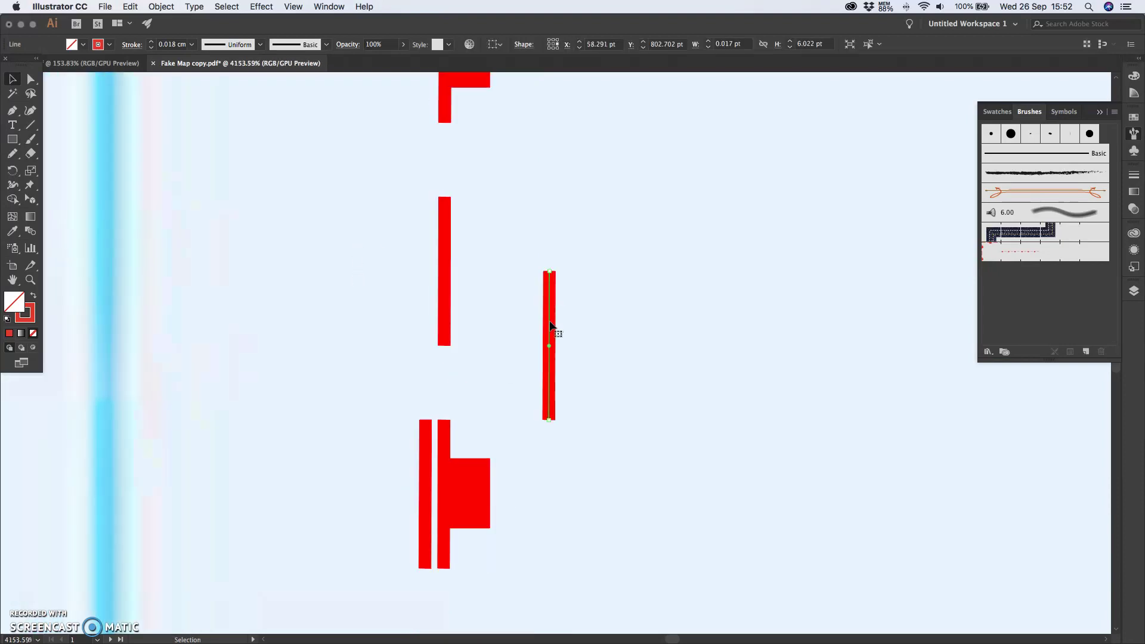
drag(549, 325, 416, 252)
key(super+x)
scroll(571, 265, up, 3)
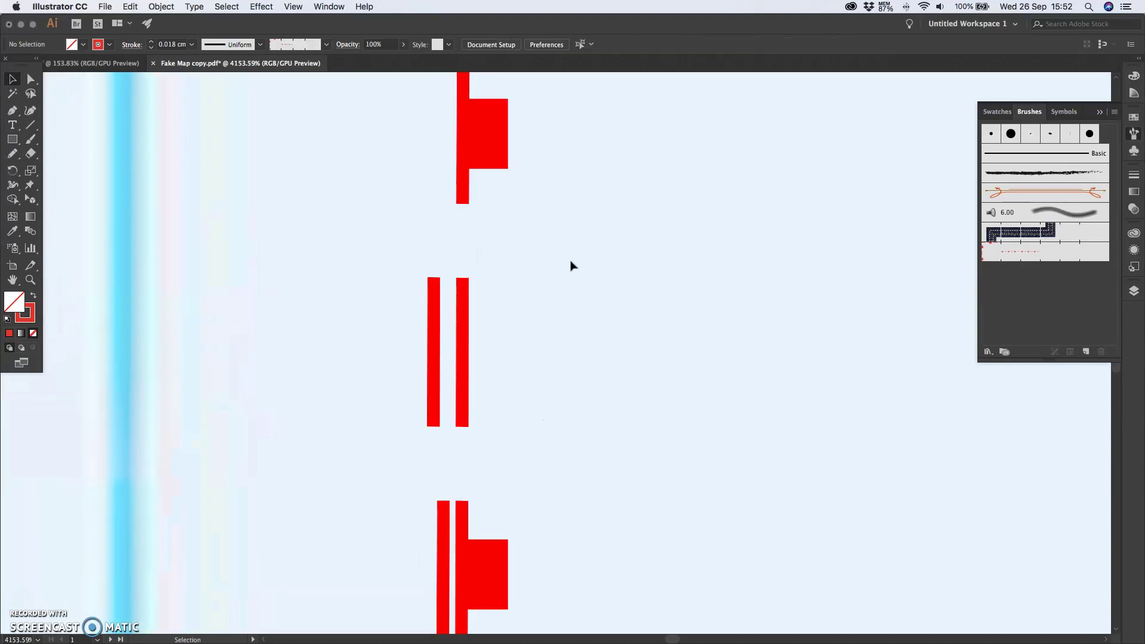
Step: Paste two more copies of the segment, placing one beside the middle ticked dash and one beside the plain dash above it
scroll(570, 266, down, 6)
key(super+v)
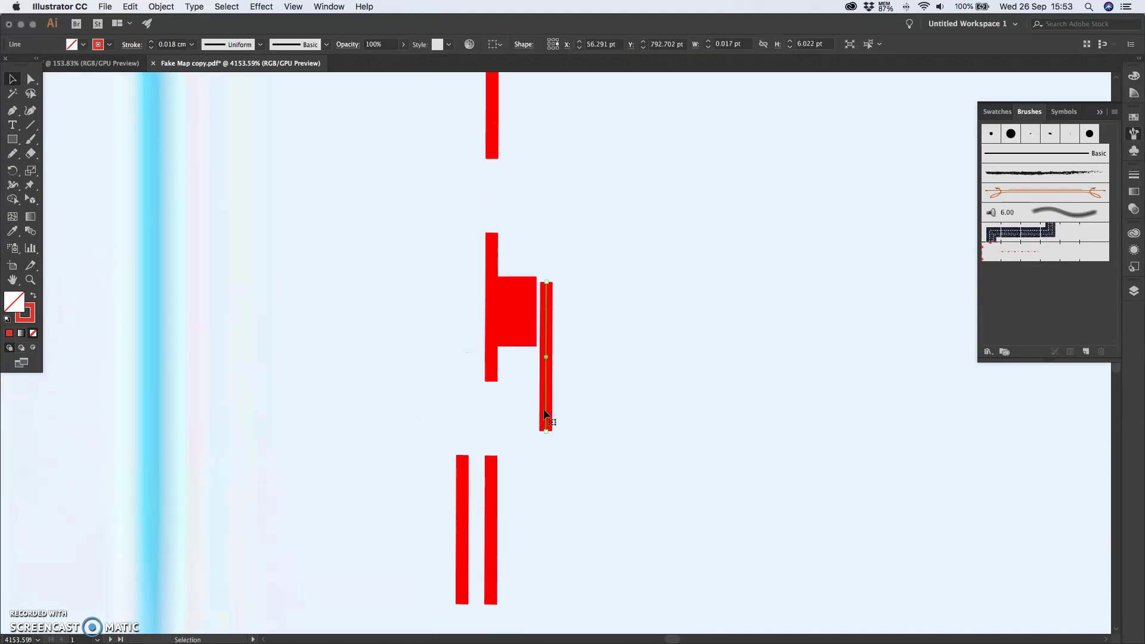
drag(548, 411, 464, 358)
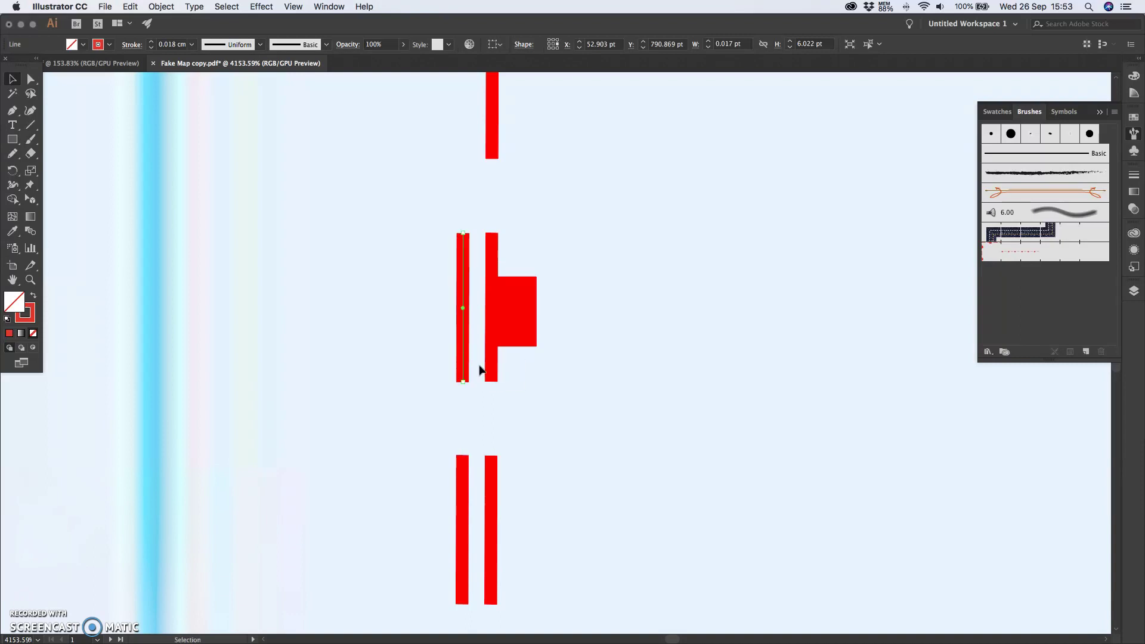
click(613, 457)
scroll(613, 456, up, 8)
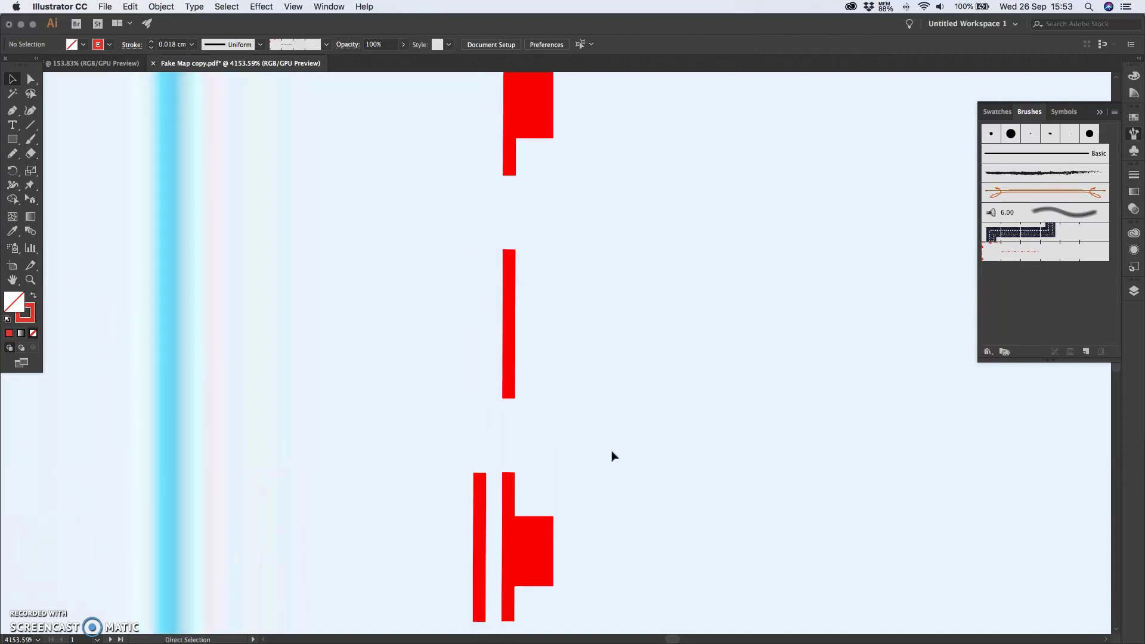
key(super+v)
drag(563, 407, 480, 387)
click(668, 410)
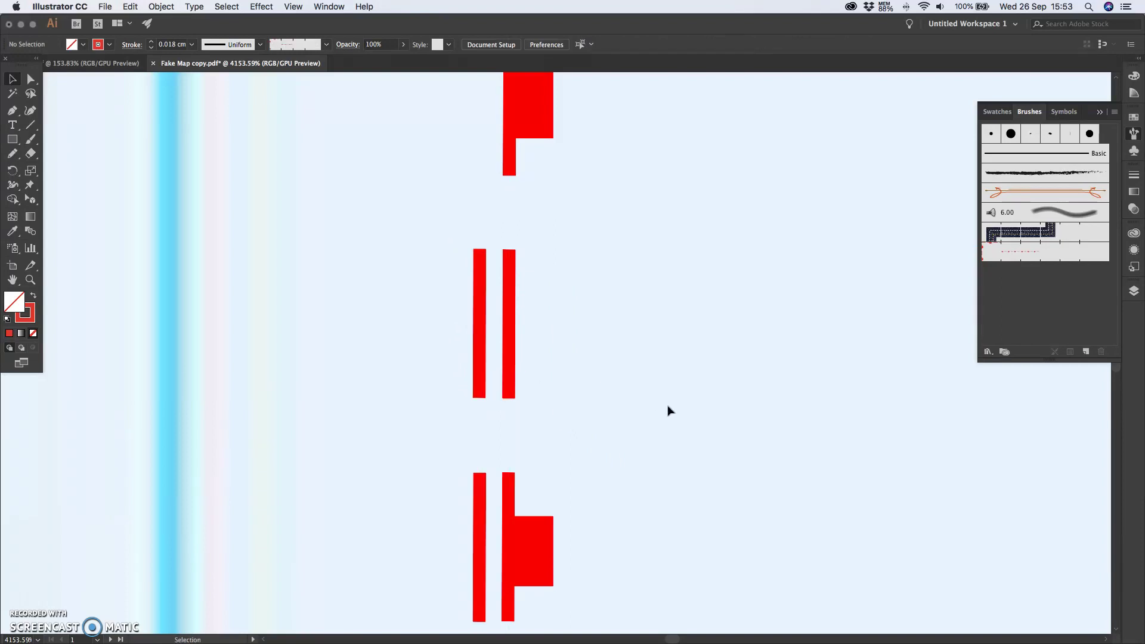
Step: Paste two further copies of the segment, placing one beside the uppermost ticked dash and one beside the plain dash at the top
scroll(668, 411, down, 5)
key(super+v)
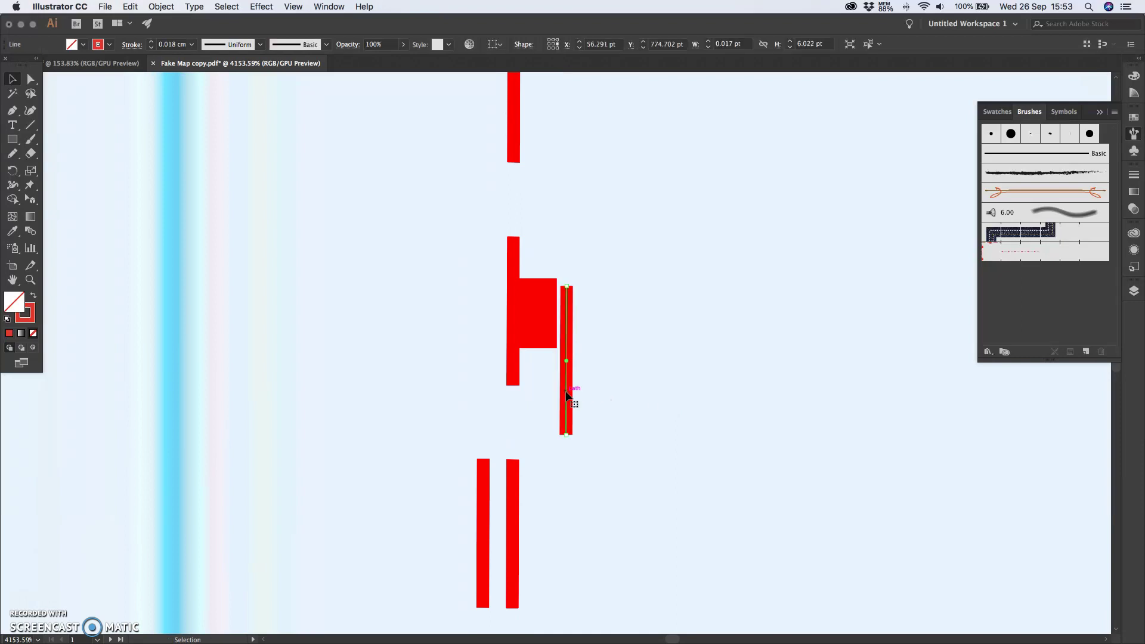
drag(570, 396, 484, 349)
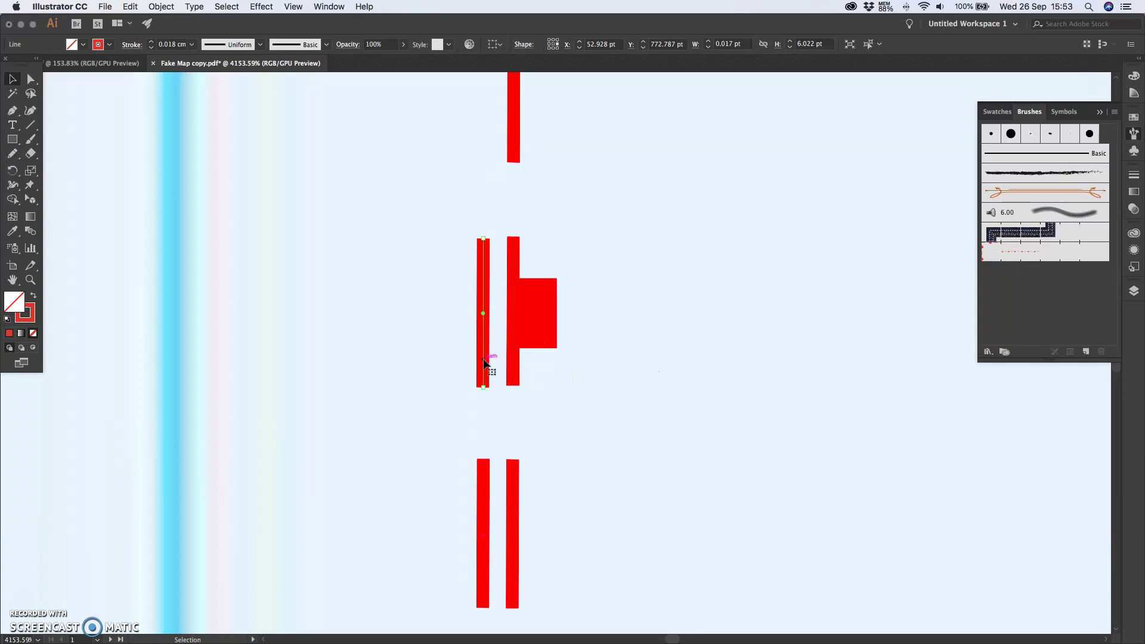
click(624, 392)
scroll(624, 391, up, 4)
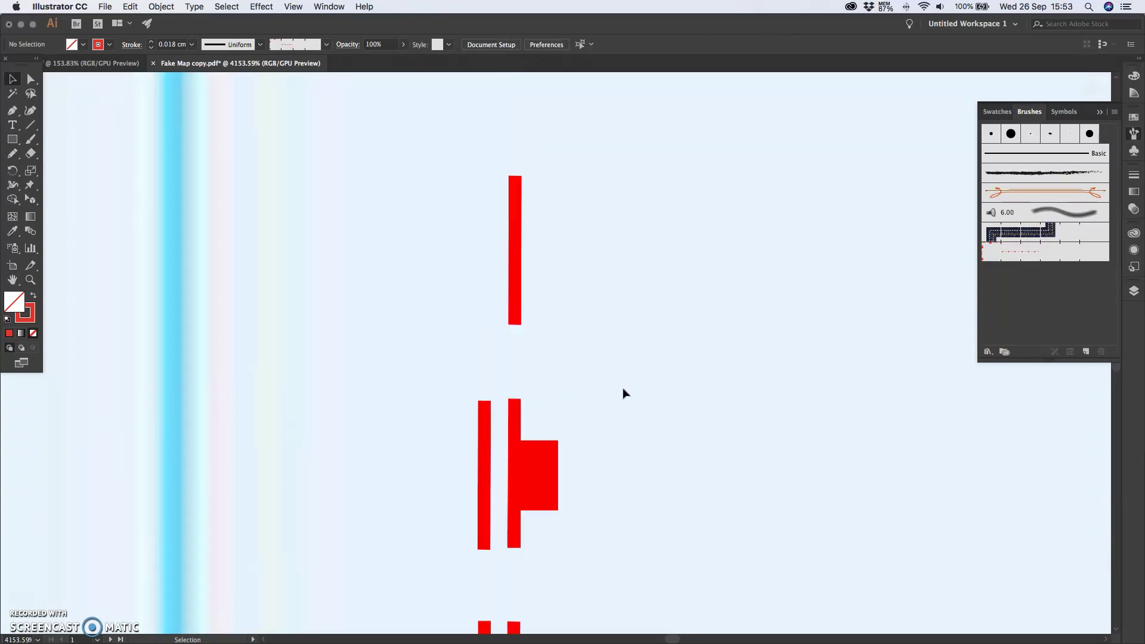
key(super+v)
click(561, 377)
drag(565, 379, 482, 356)
click(593, 404)
scroll(596, 404, down, 5)
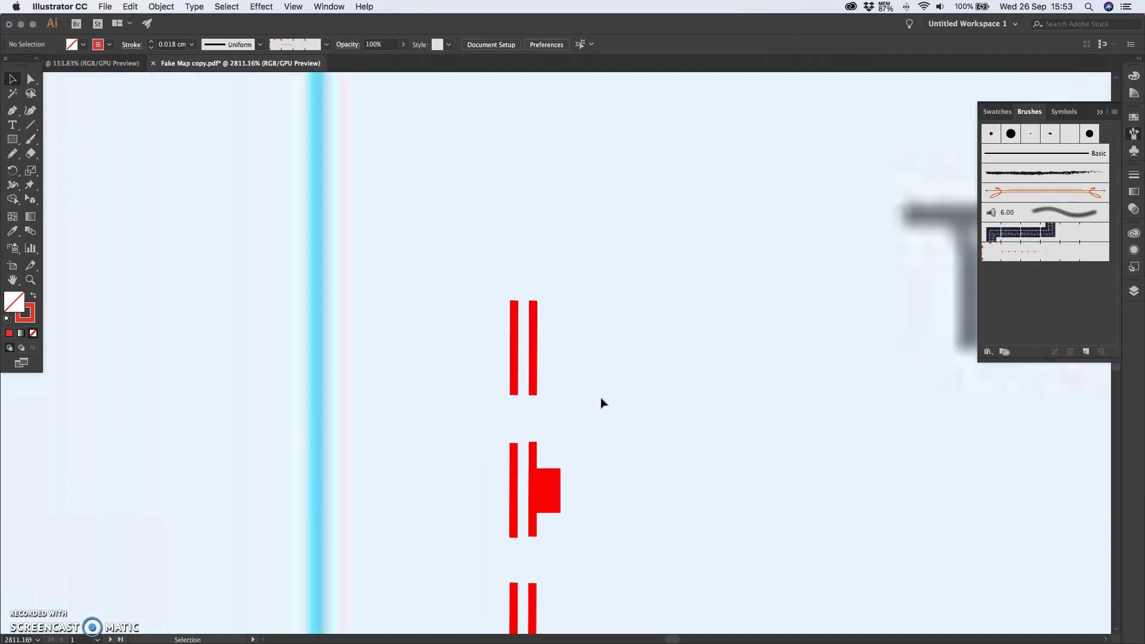
Step: Select the original dashed line and set its stroke colour to None
click(569, 380)
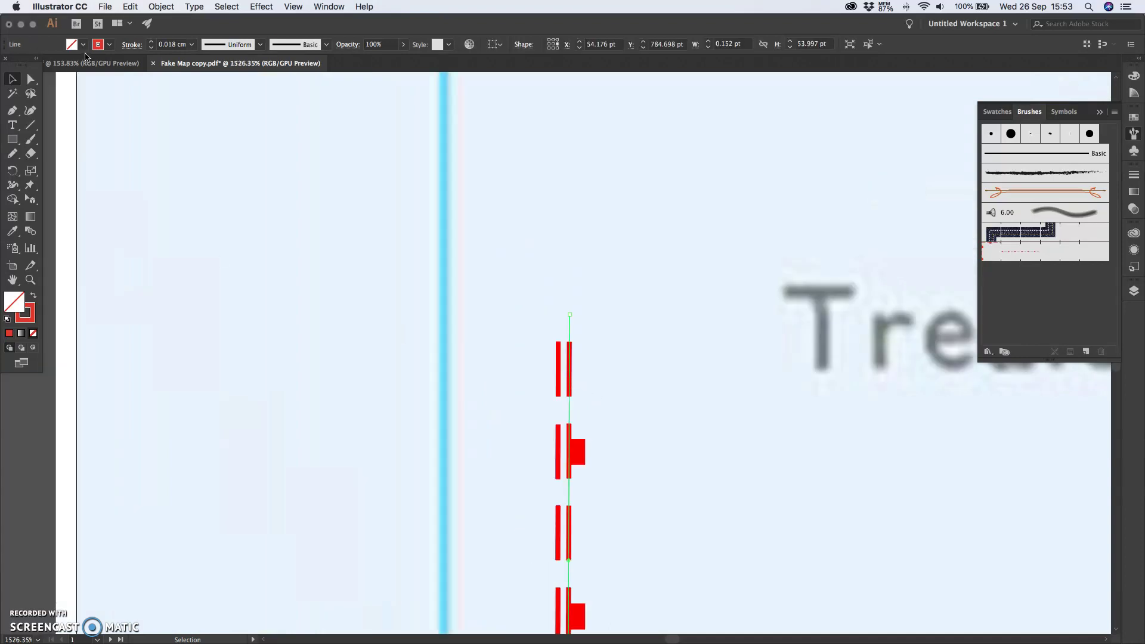
click(110, 44)
click(8, 65)
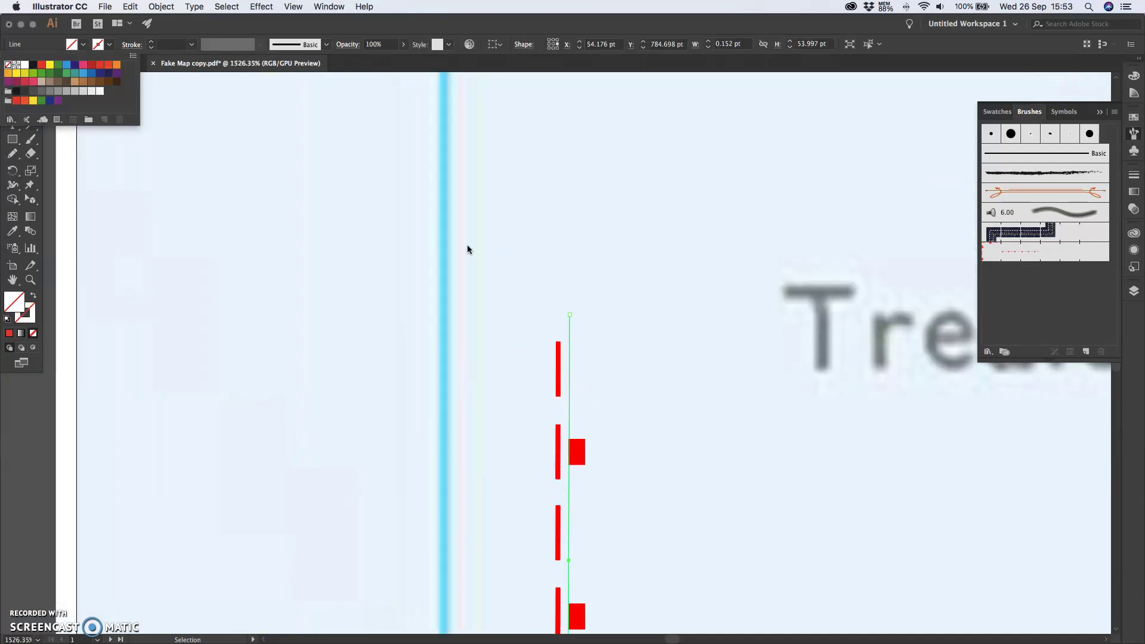
scroll(662, 333, down, 5)
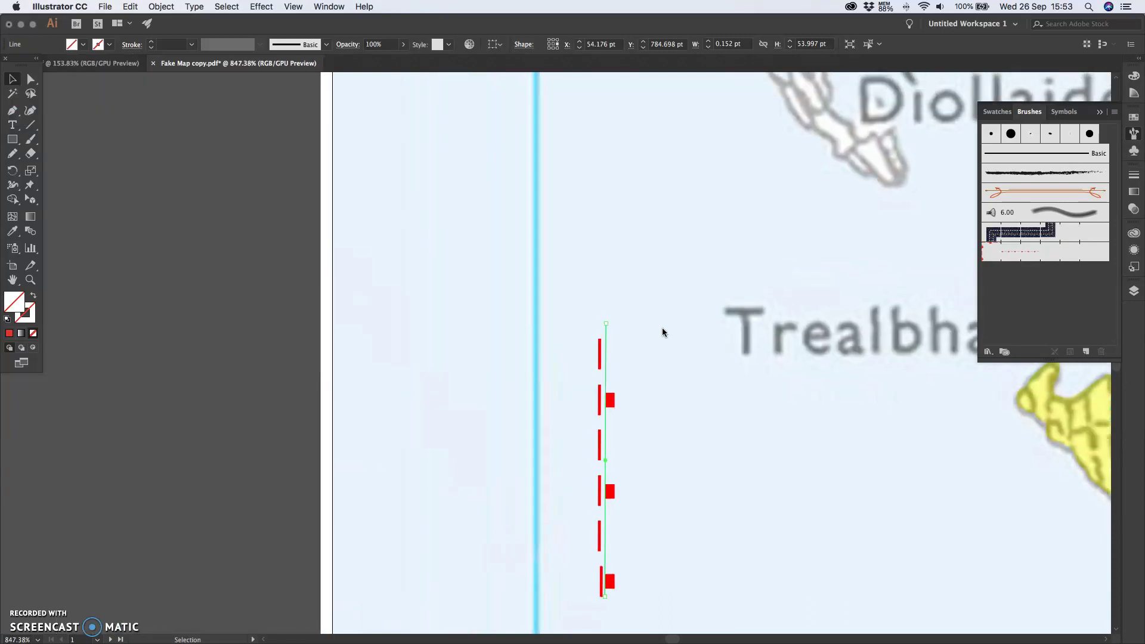
Step: Move the upper five solid segments against the rectangular ticks at about X 54.13 pt, and bring the lowest segment into line with them
click(498, 314)
drag(510, 267, 521, 524)
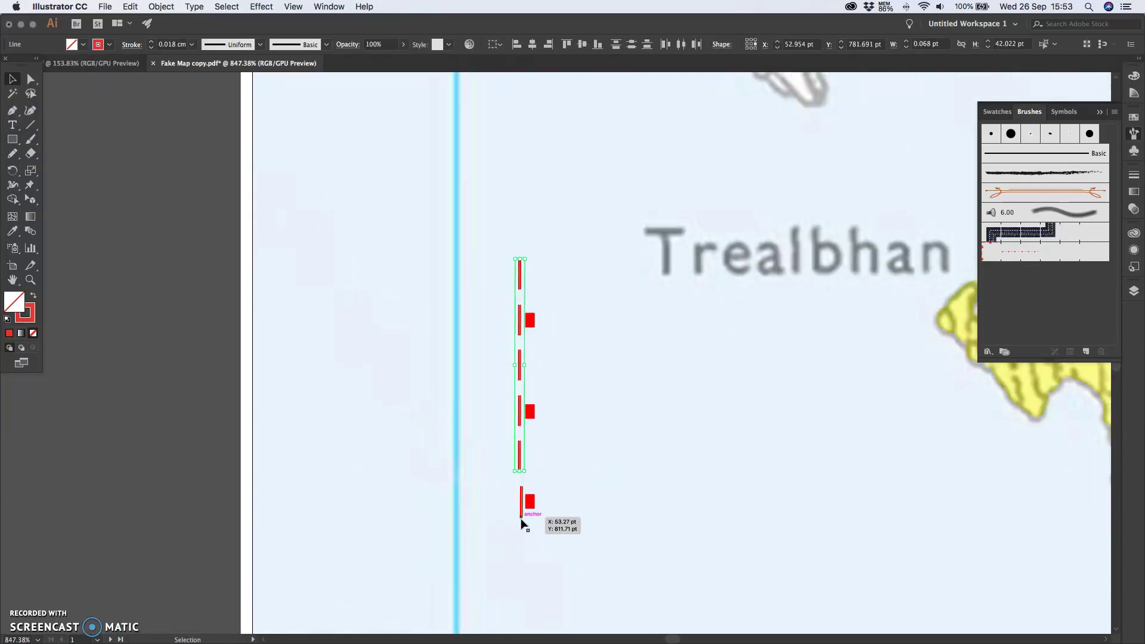
scroll(516, 493, up, 5)
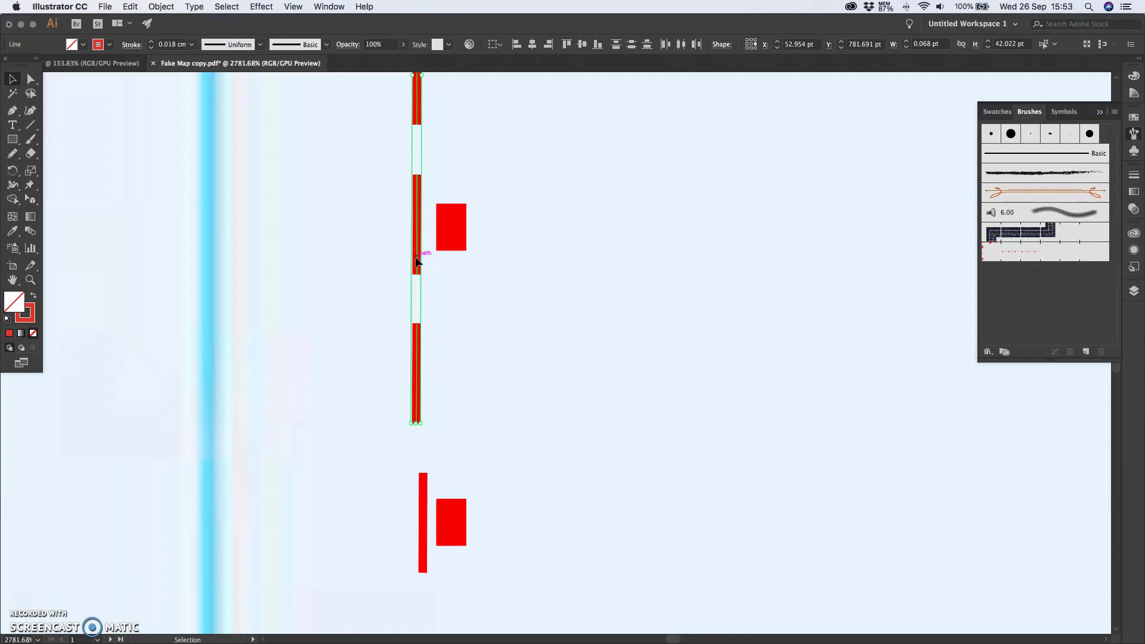
drag(471, 295, 436, 267)
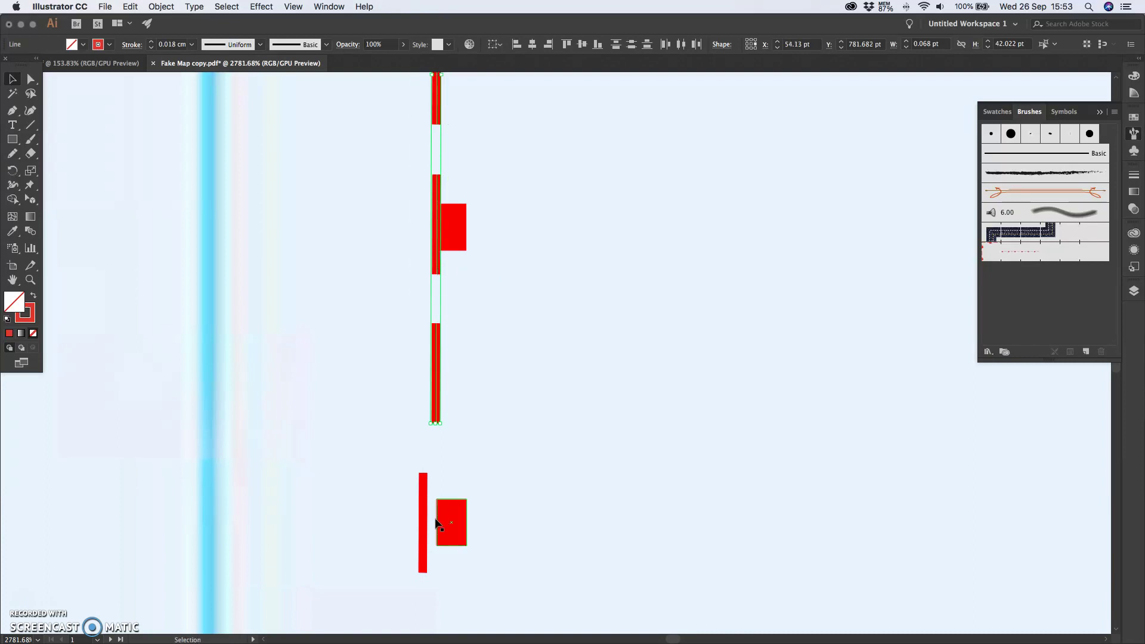
drag(427, 519, 468, 523)
click(527, 518)
scroll(447, 325, up, 5)
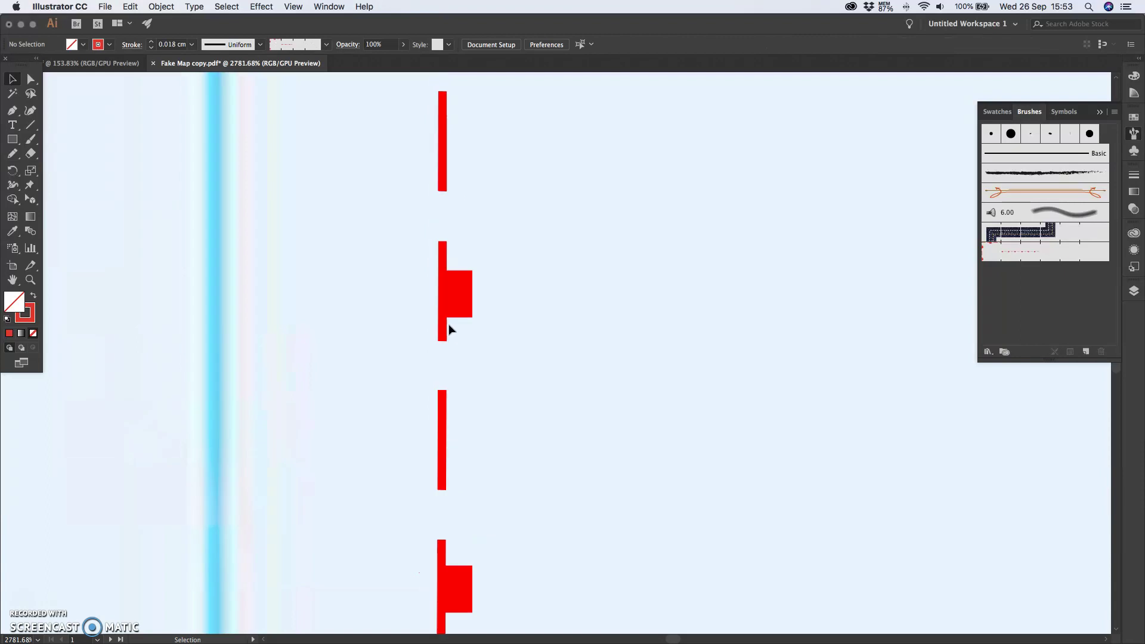
Step: Nudge the middle rectangular tick slightly up to centre it on its dash, and shift the uppermost tick slightly to the right
drag(471, 353, 468, 346)
click(594, 257)
scroll(594, 256, down, 3)
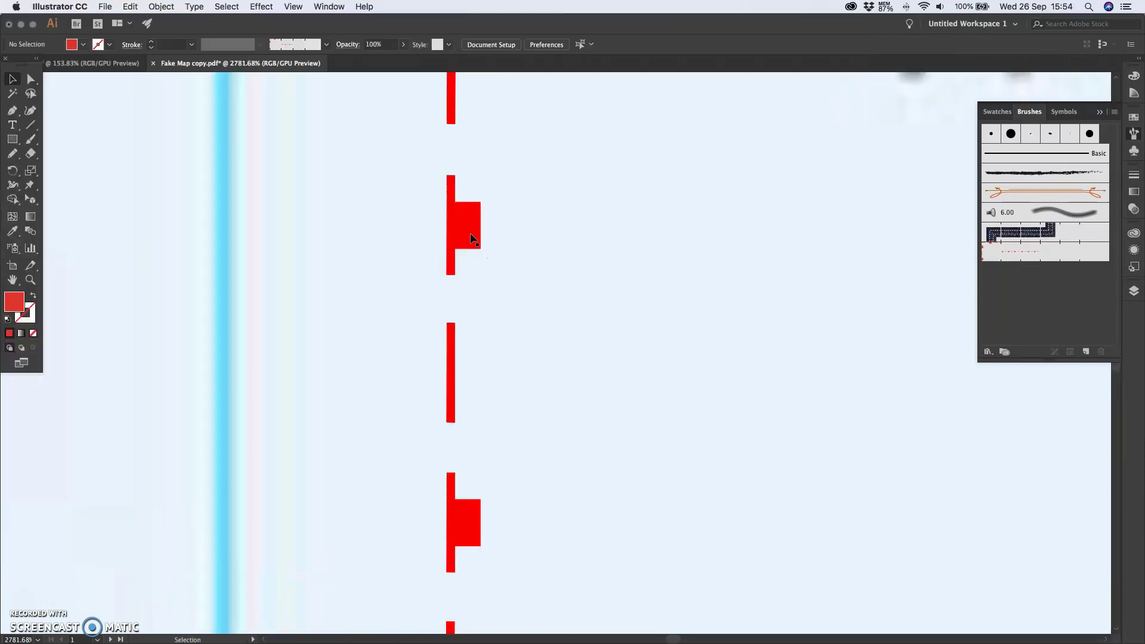
mouse_move(465, 232)
mouse_down()
mouse_move(563, 238)
mouse_move(463, 238)
mouse_move(472, 233)
mouse_up()
click(557, 221)
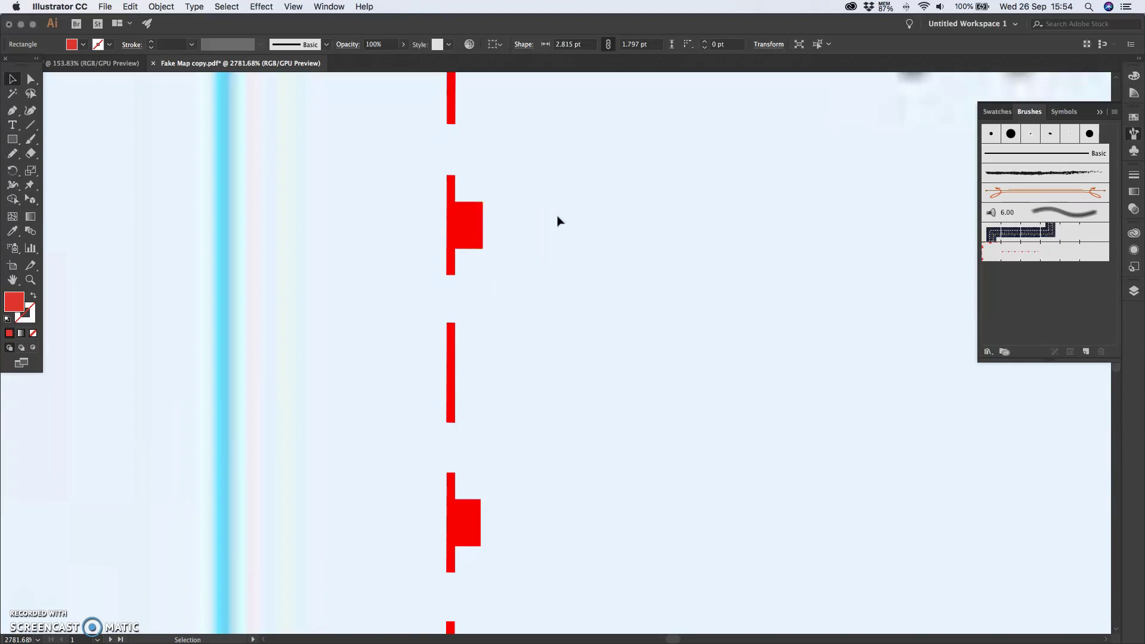
Step: Fine-tune the uppermost rectangular tick's position against its dash so it protrudes as far as the other ticks
alt+scroll(558, 221, down, 3)
alt+scroll(558, 224, down, 3)
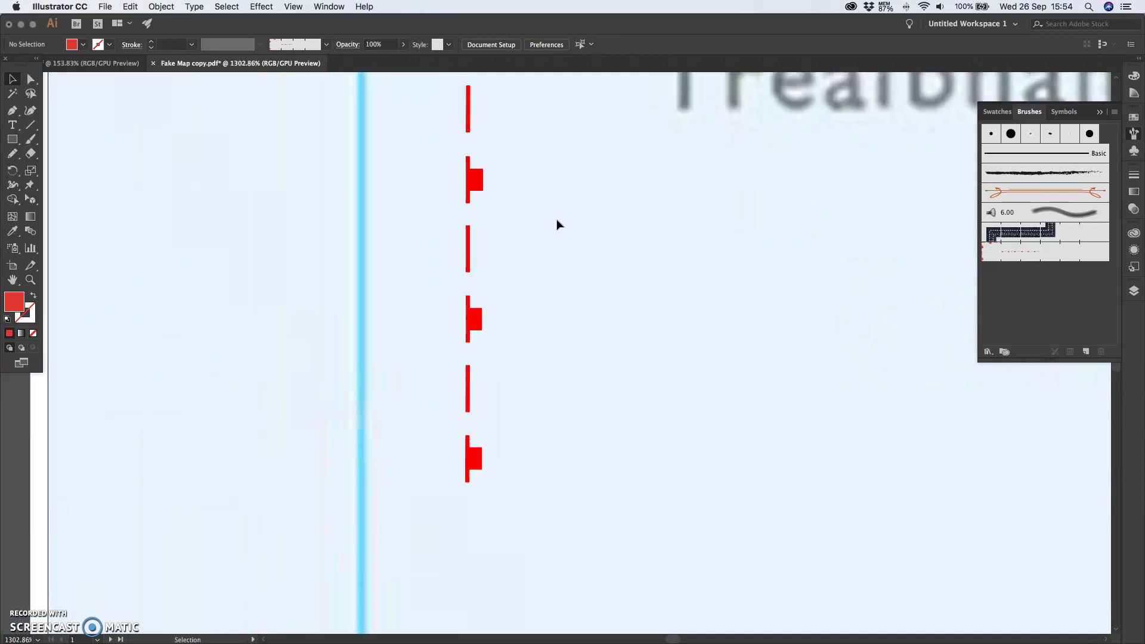
alt+scroll(486, 240, up, 6)
alt+scroll(487, 240, up, 10)
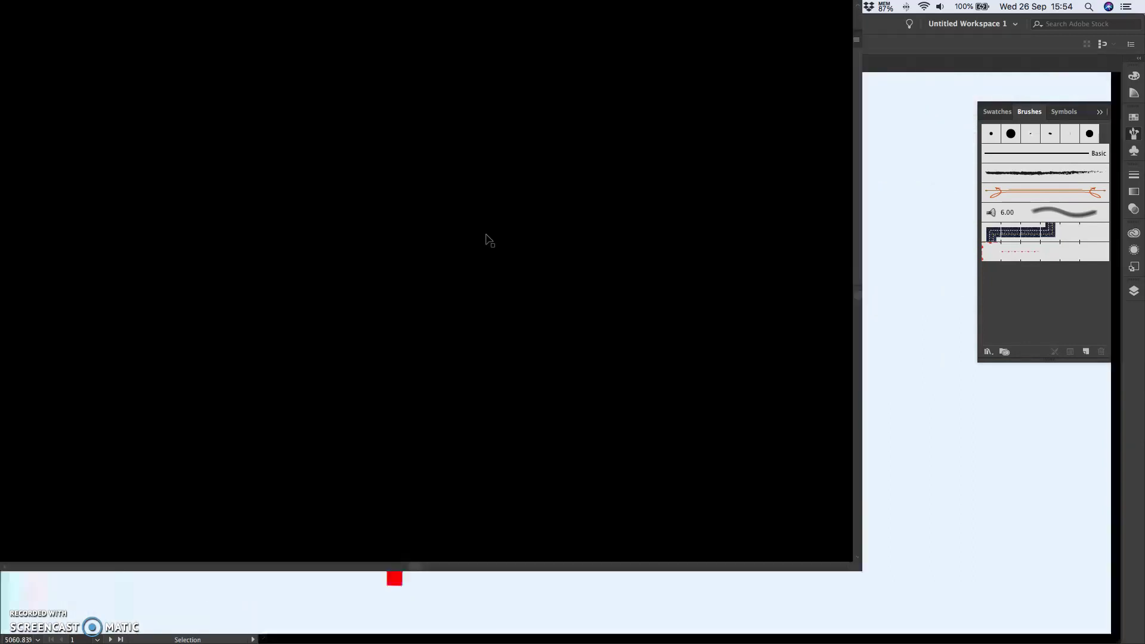
scroll(454, 240, left, 3)
click(420, 238)
drag(420, 239, 437, 257)
click(590, 325)
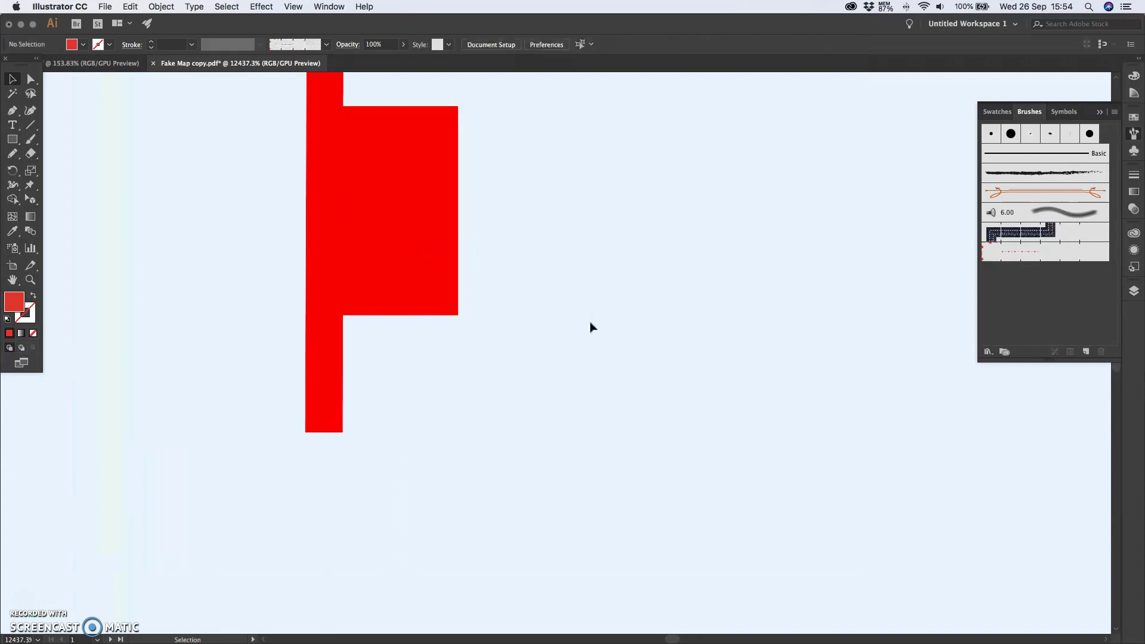
Step: Select the complete vertical fault symbol, including all dashes, rectangular ticks and the strokeless guide line, and copy it
alt+scroll(590, 326, down, 15)
alt+scroll(590, 327, down, 2)
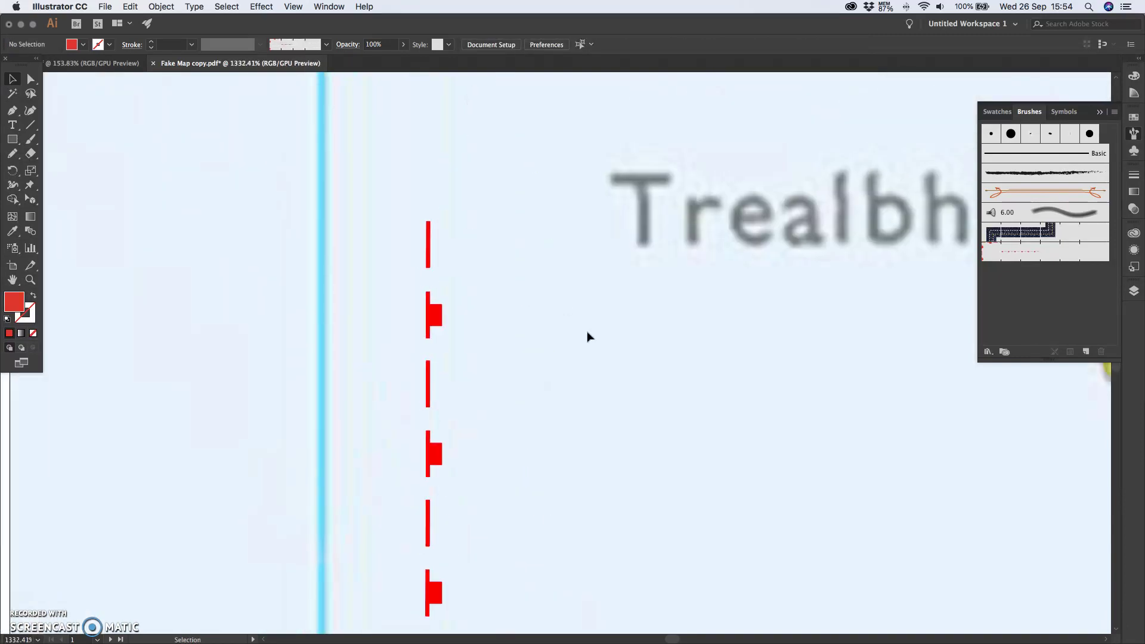
drag(338, 137, 469, 601)
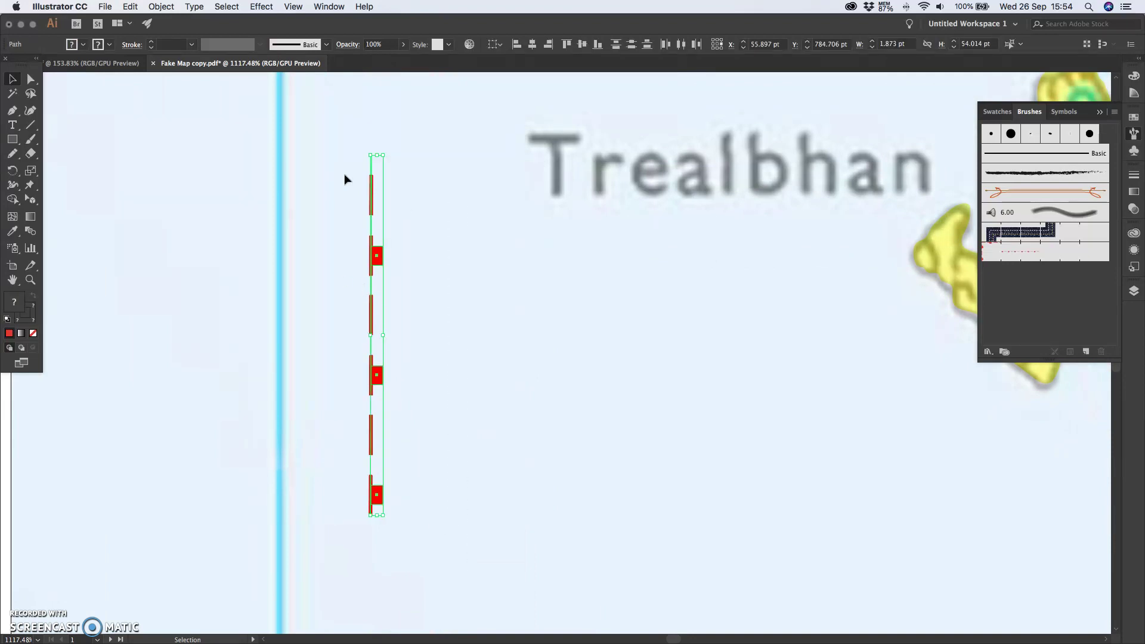
click(105, 7)
mouse_move(131, 10)
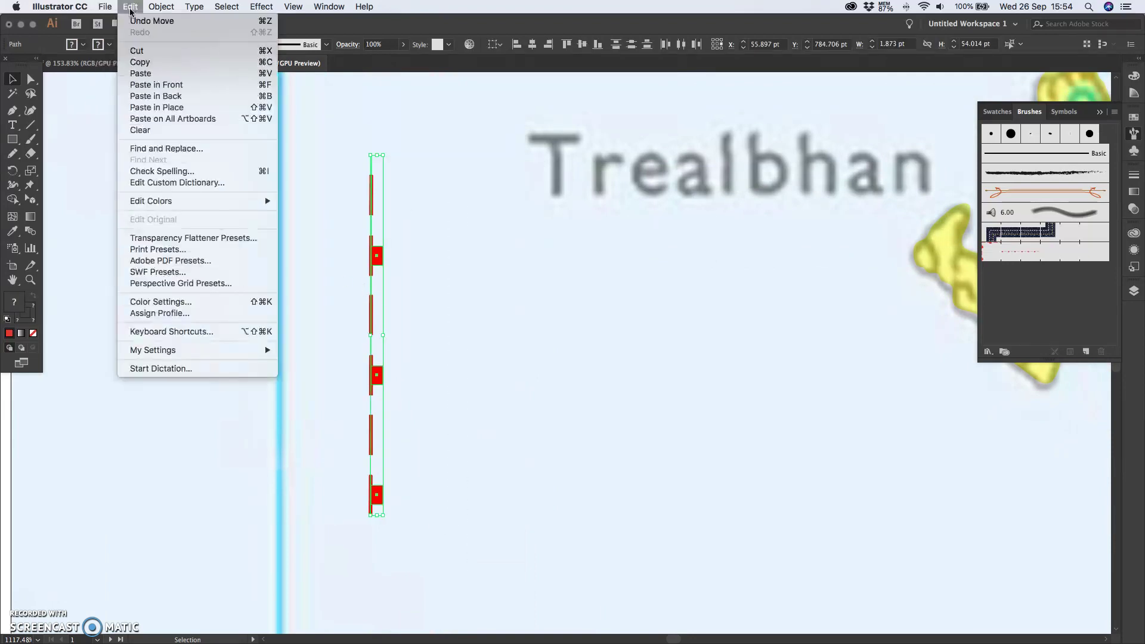
click(139, 62)
Step: Paste the fault symbol, rotate the copy 90° clockwise to horizontal, and move it up over the Trealbhan label
click(105, 7)
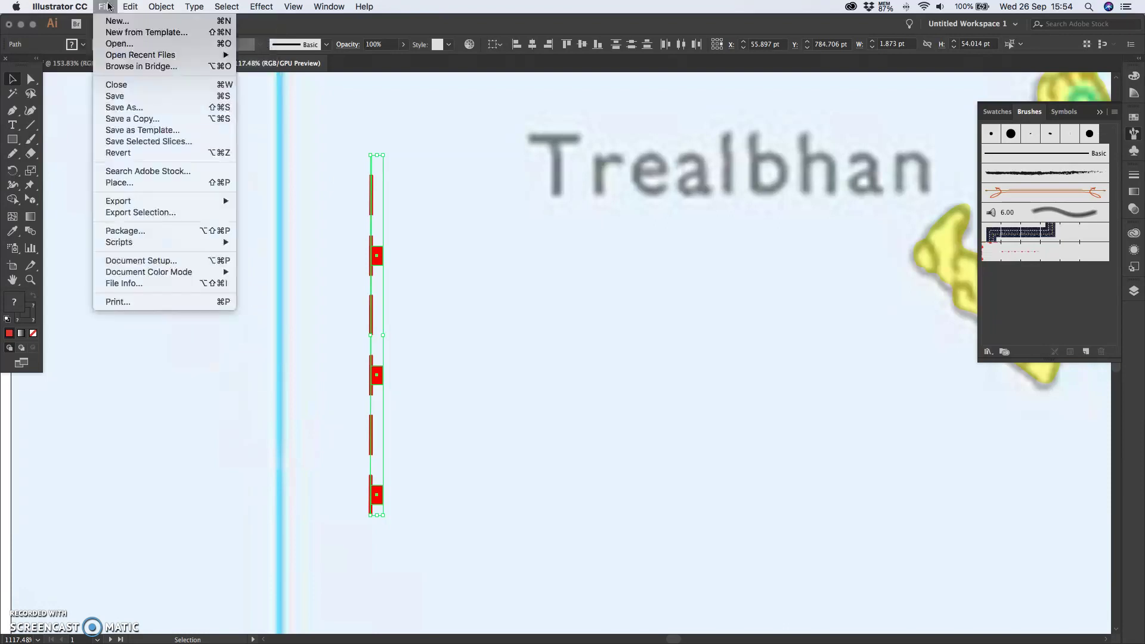
mouse_move(131, 6)
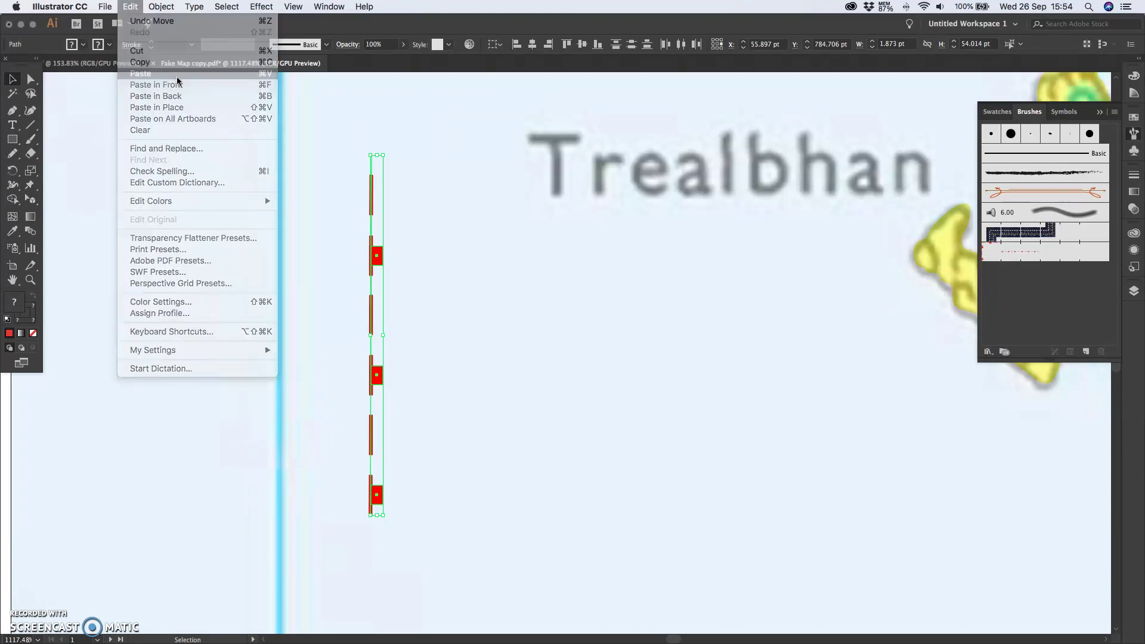
click(140, 73)
drag(545, 355, 557, 305)
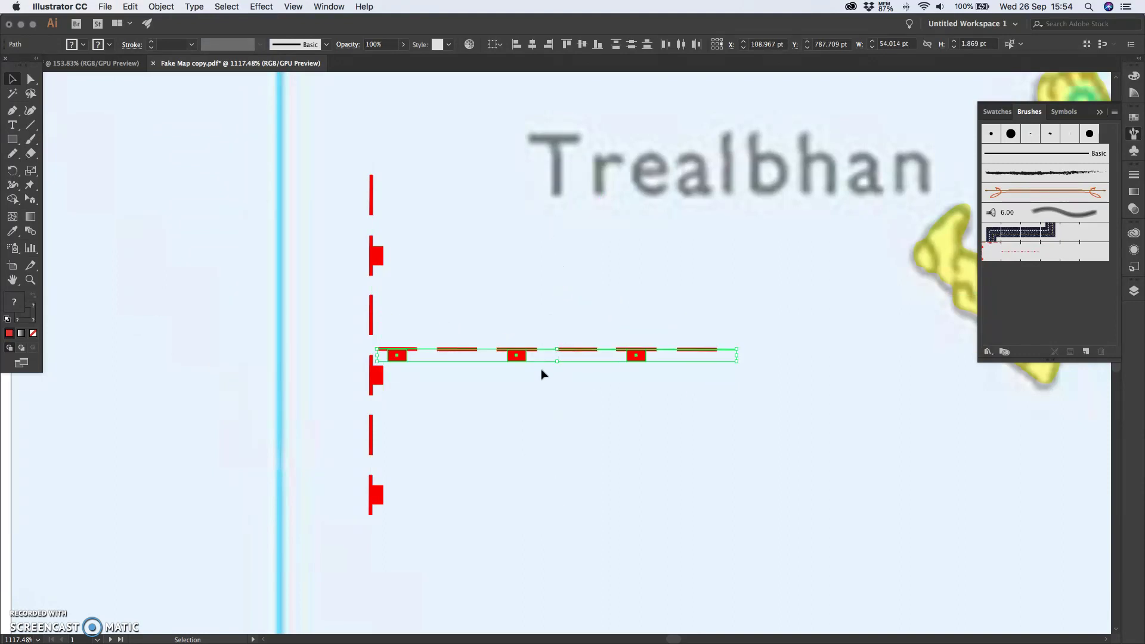
drag(523, 360, 556, 162)
Step: Start a new Pattern Brush from the selected horizontal fault symbol
scroll(555, 162, right, 5)
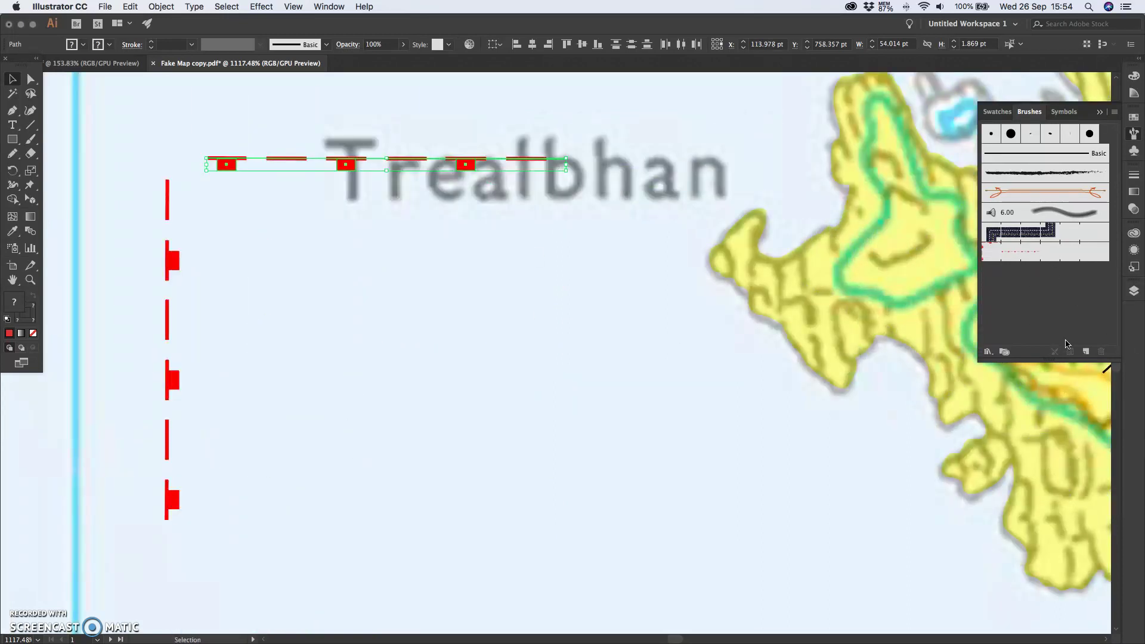
click(1085, 352)
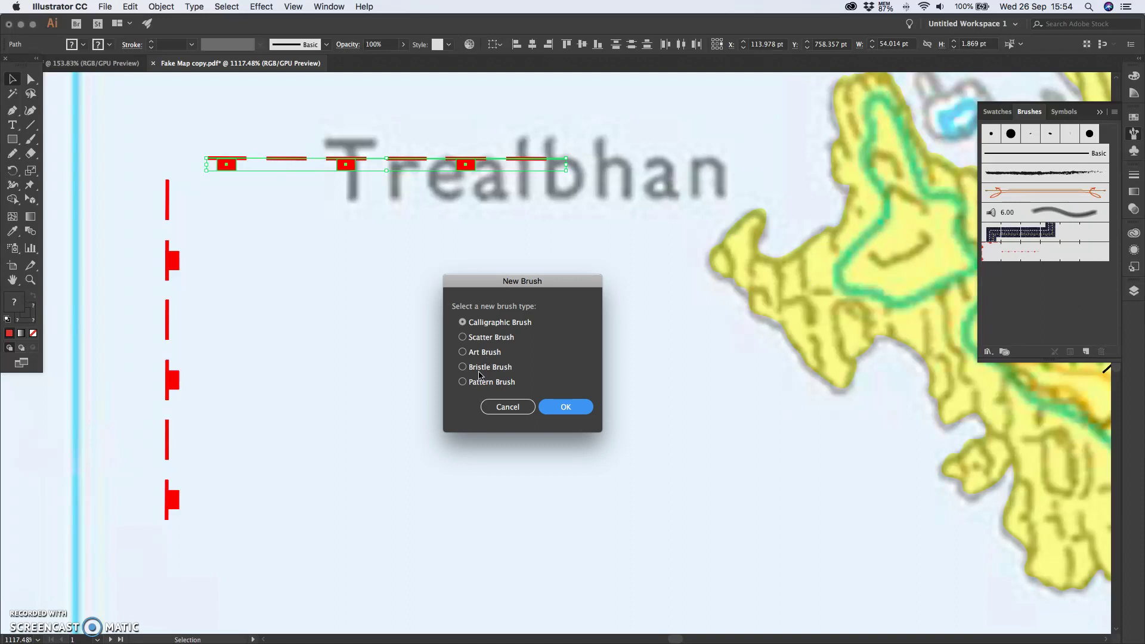
click(463, 382)
key(Return)
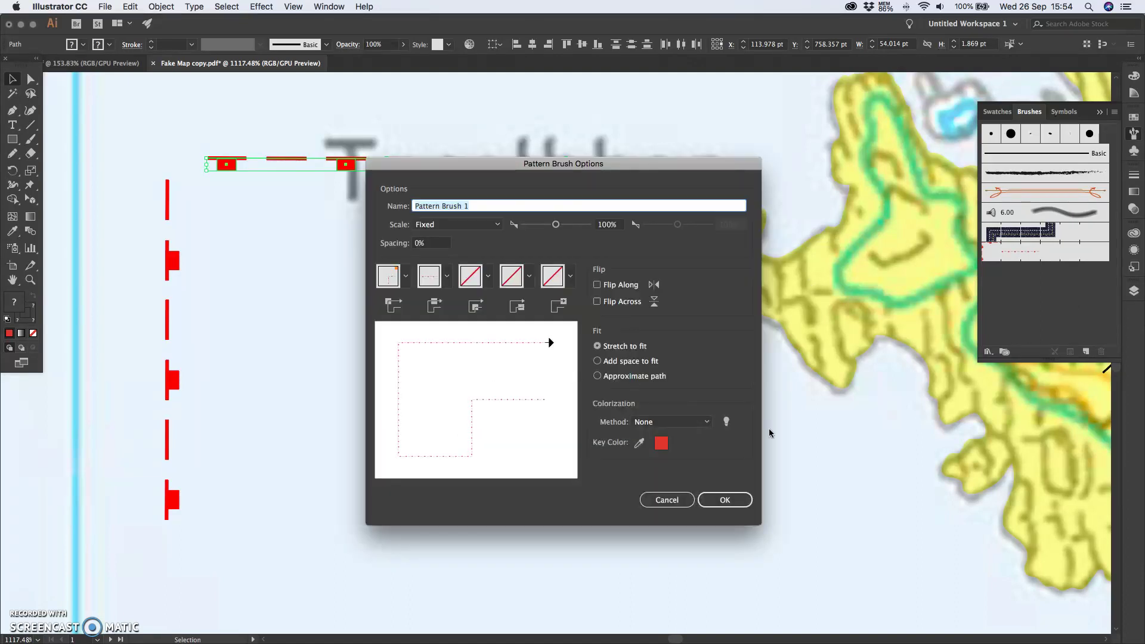
Step: Set both the outer and inner corner tiles of the pattern brush to Auto-Centered, keeping Original as the side tile
click(406, 275)
click(337, 331)
click(447, 275)
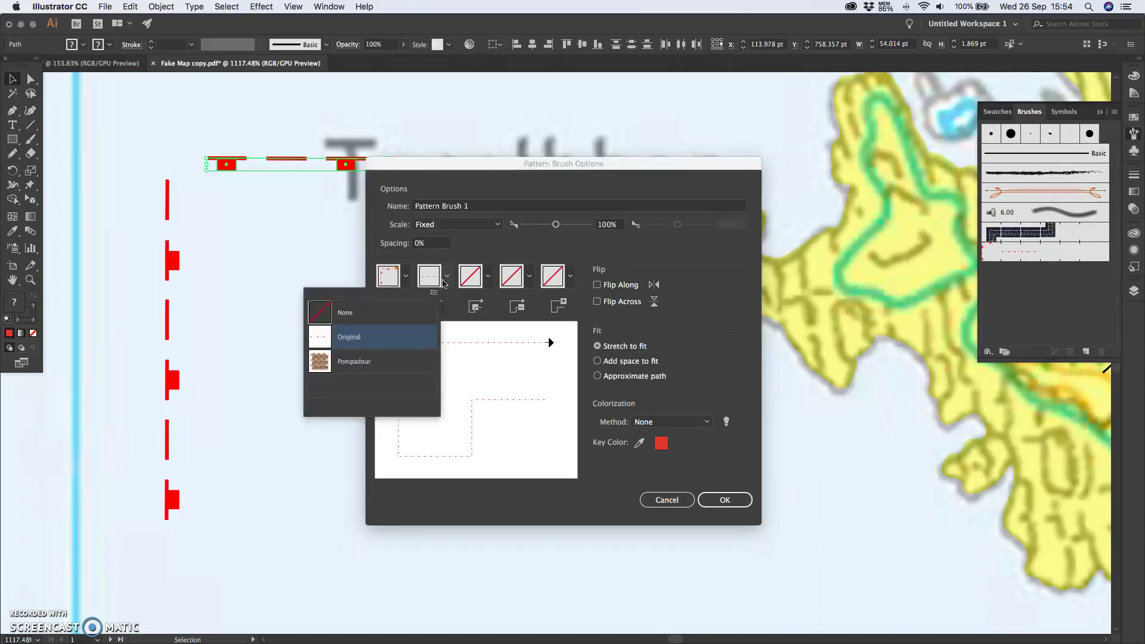
click(511, 340)
click(405, 276)
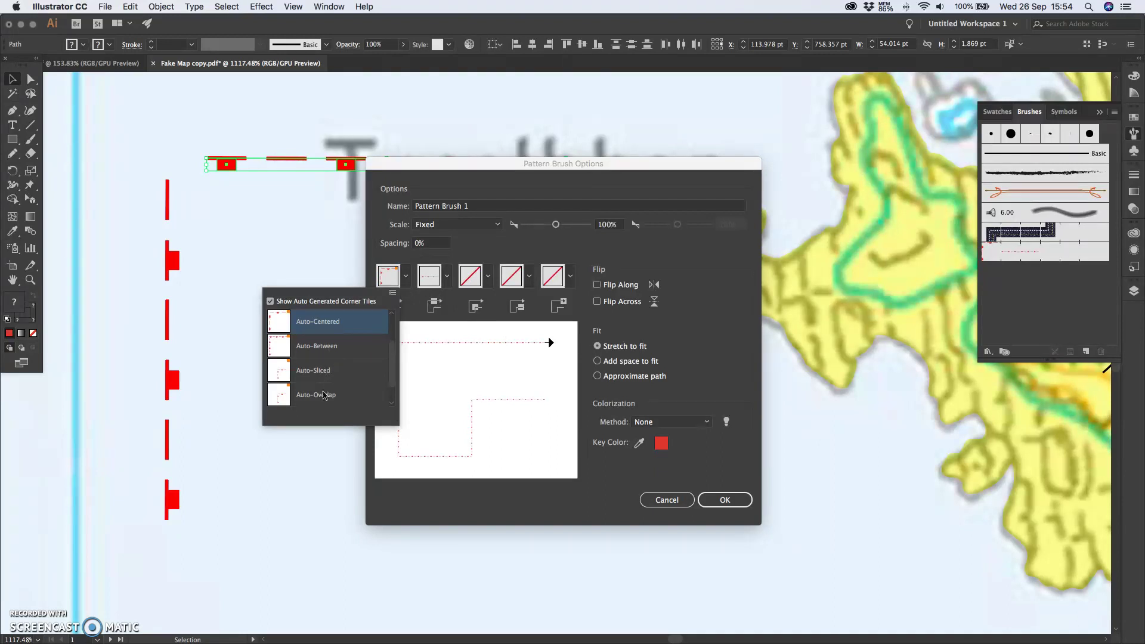
click(494, 319)
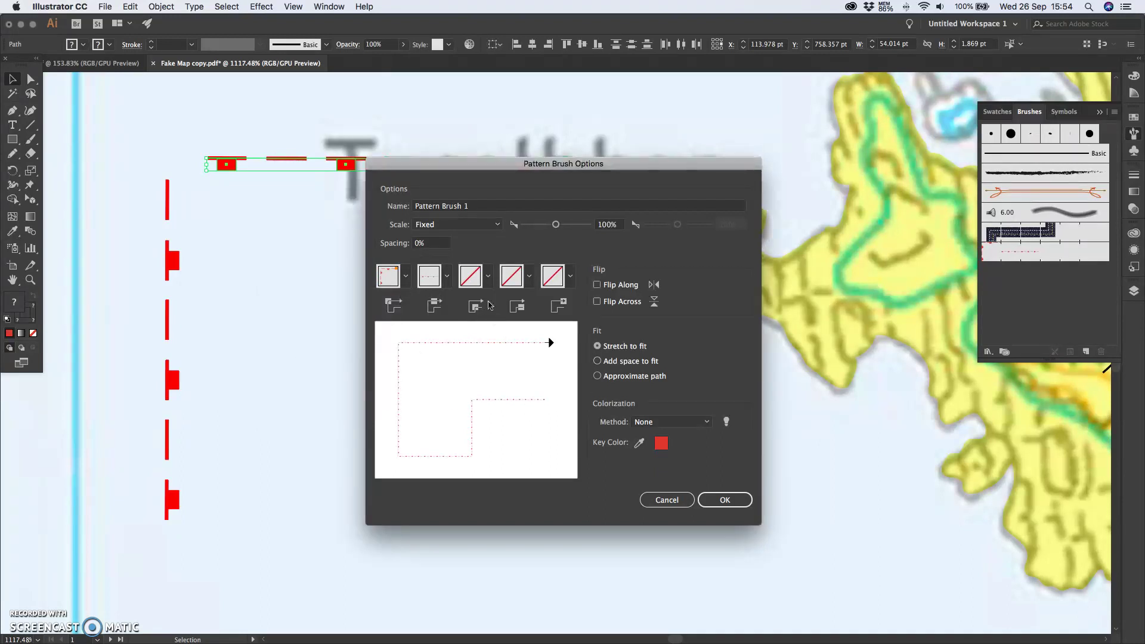
click(488, 276)
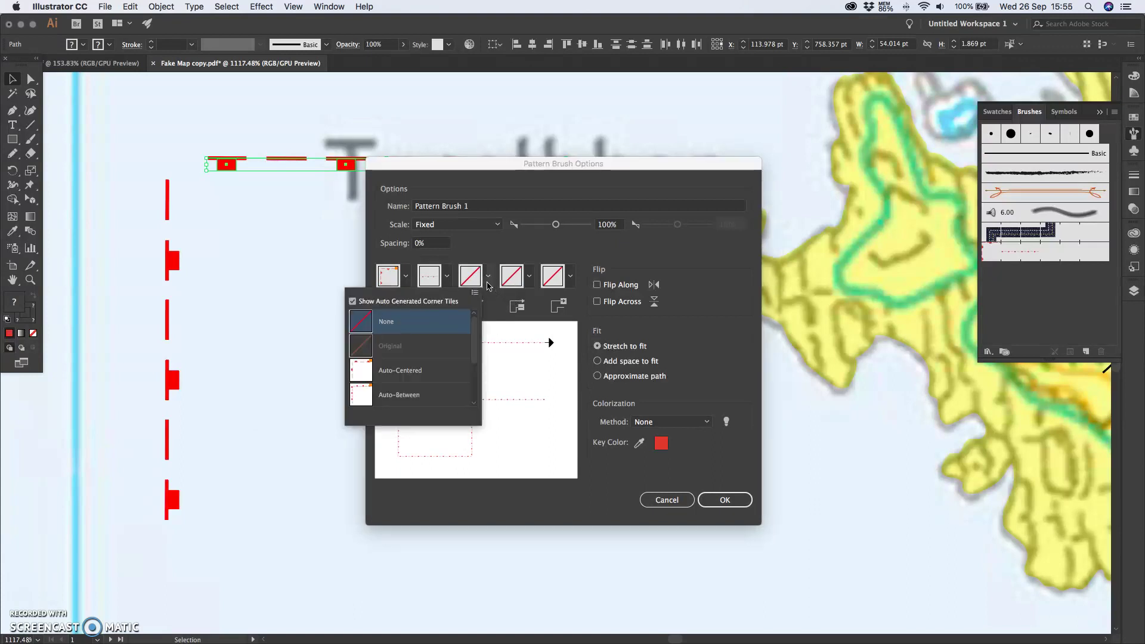
click(423, 371)
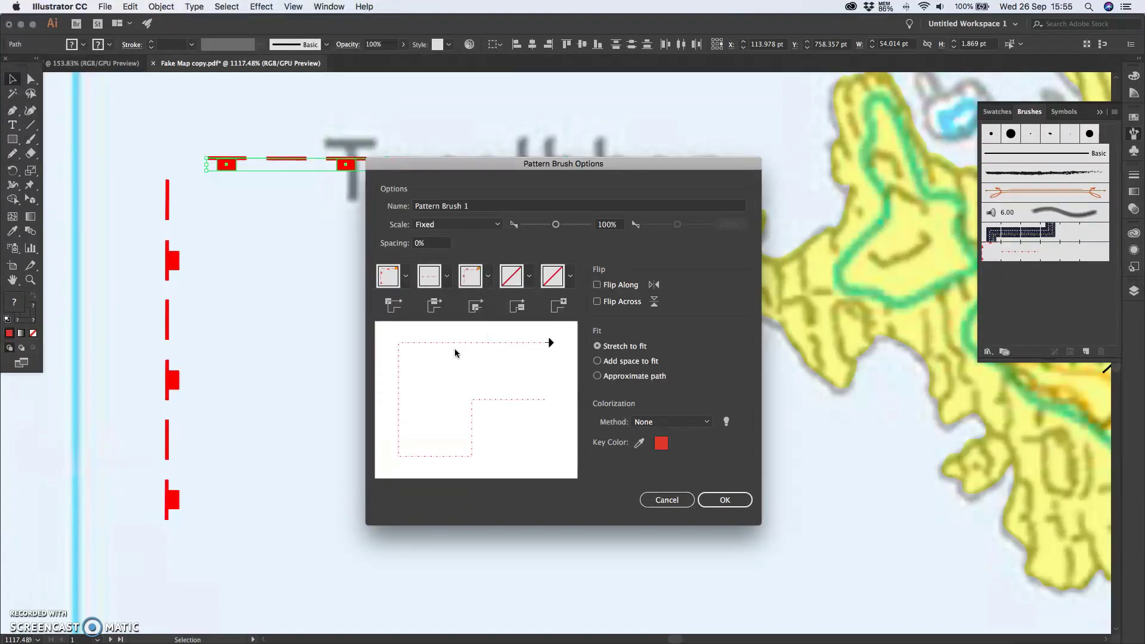
click(529, 276)
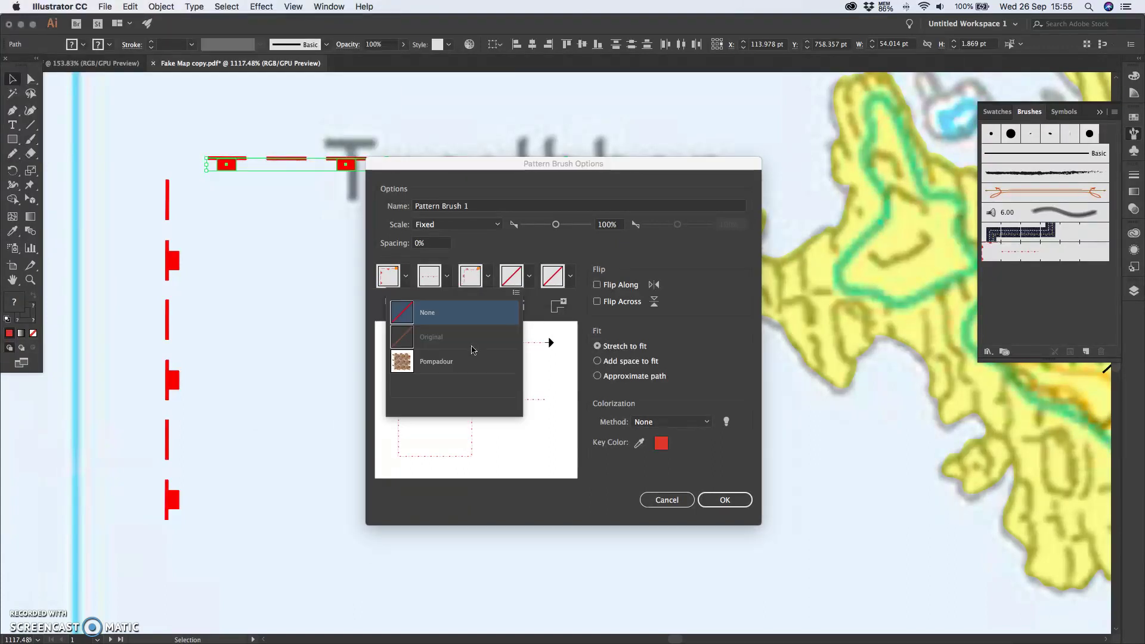
click(563, 350)
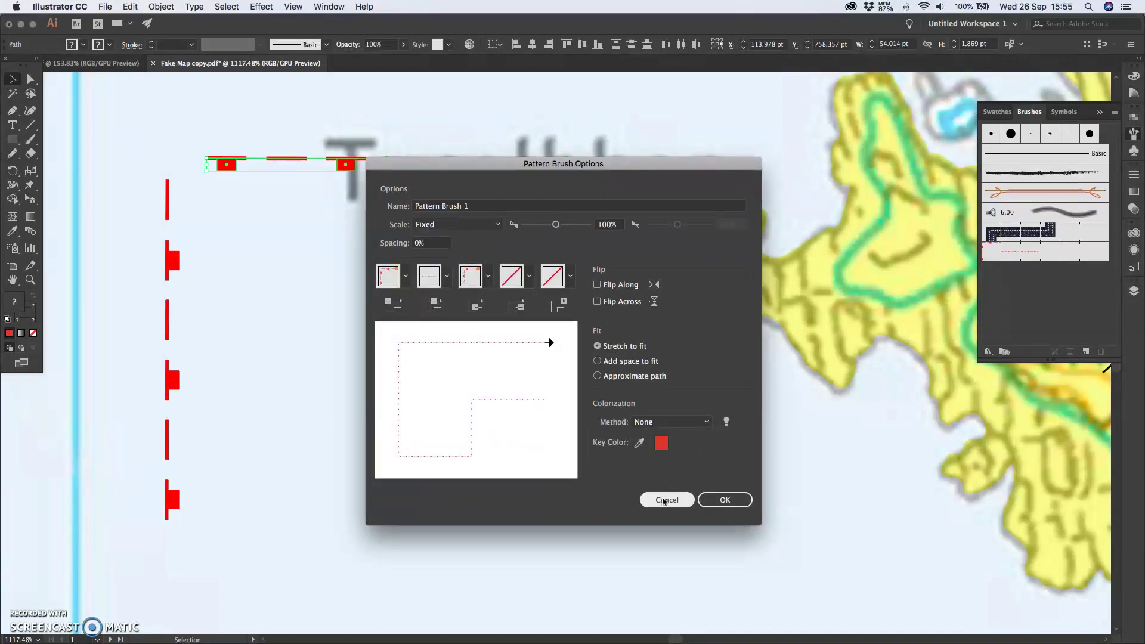
Step: Name the pattern brush as an inferred Normal Fault and create it
drag(488, 210, 396, 203)
text(No)
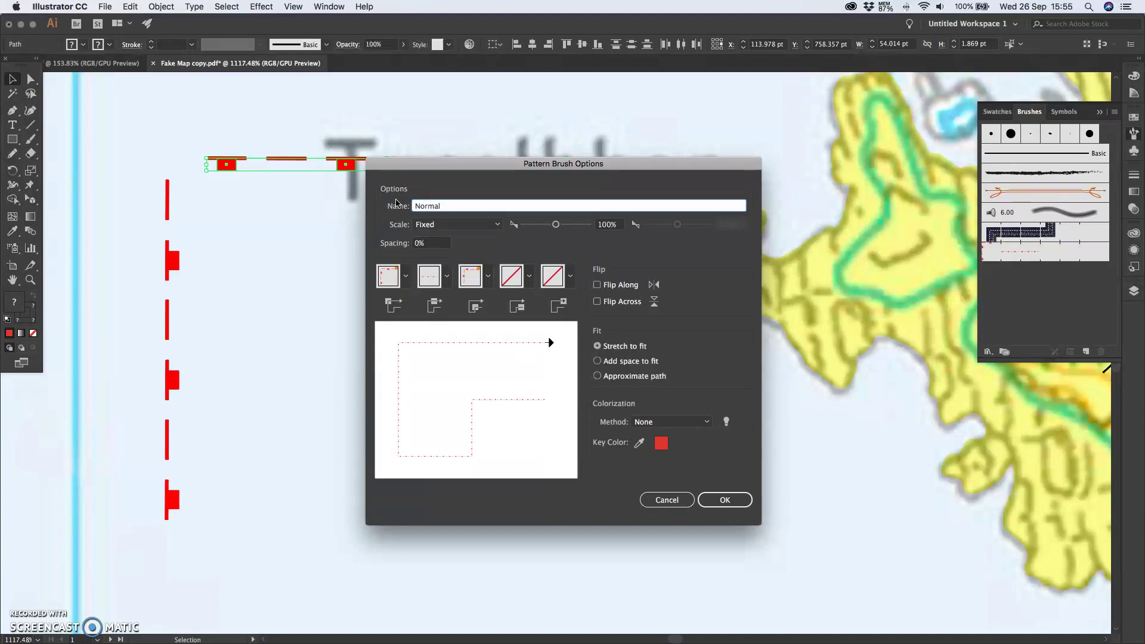
text(rmal Fault U)
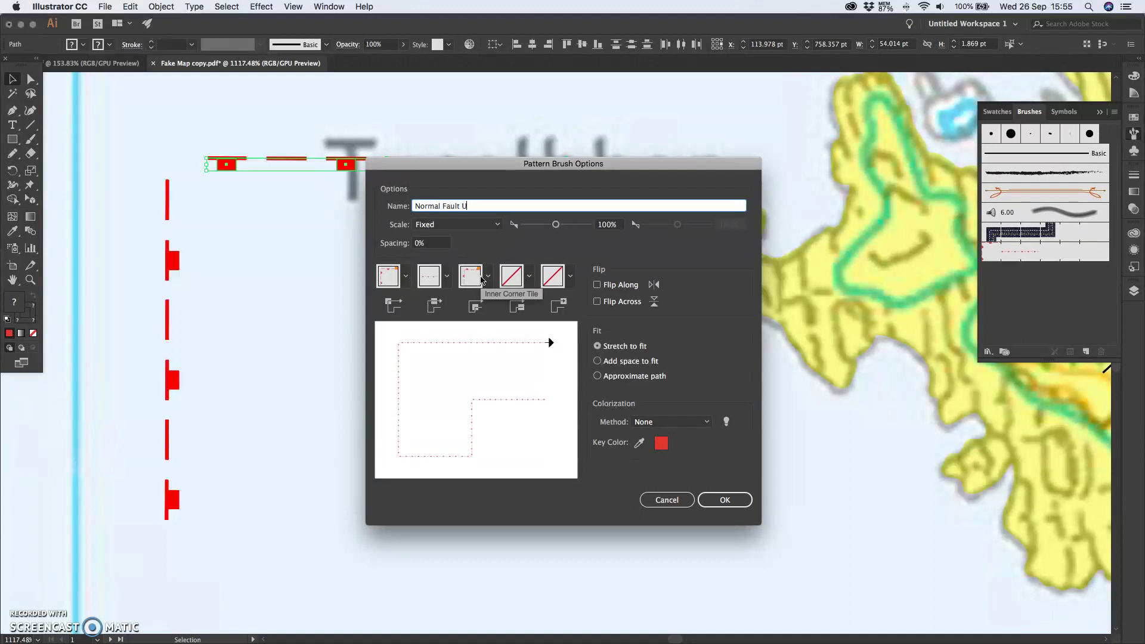
text(In)
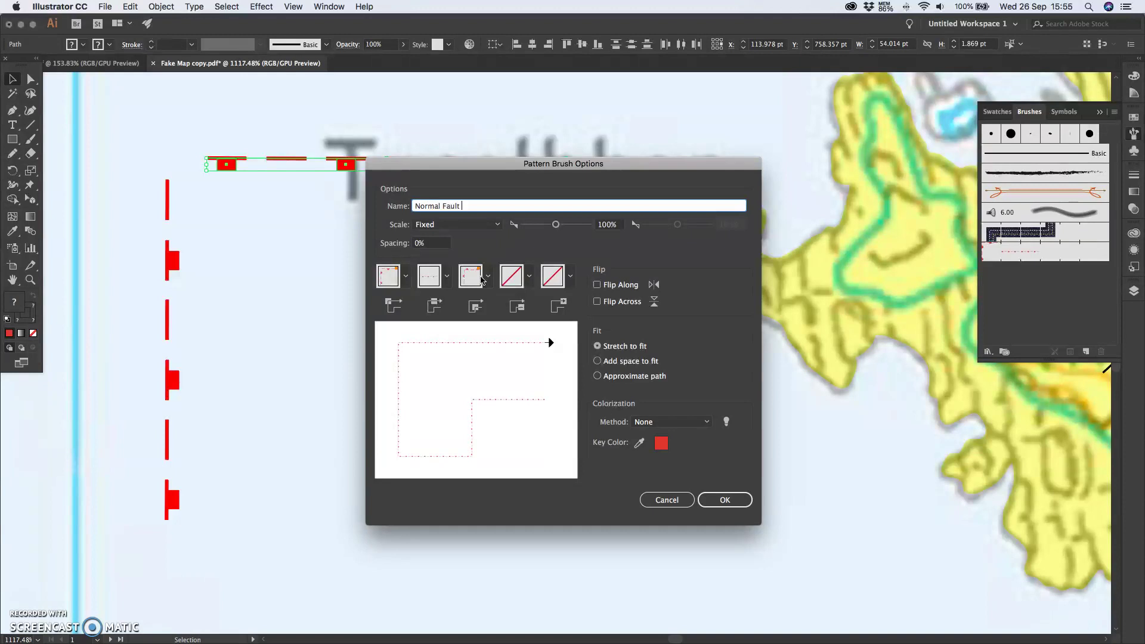
text(fe)
click(725, 500)
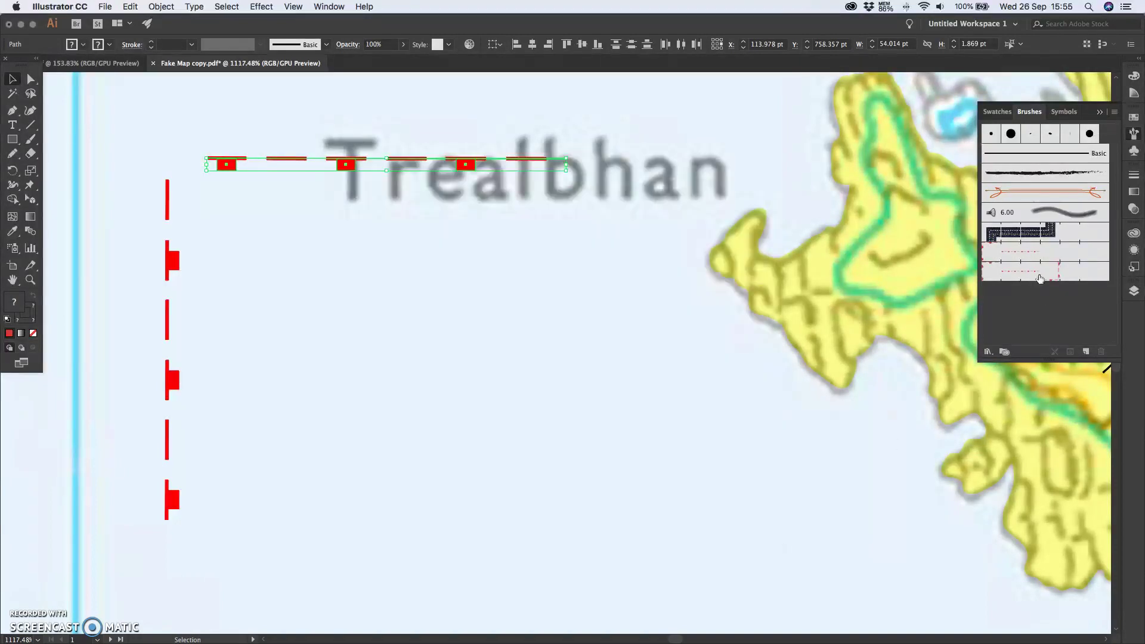
Step: Delete the older red fault pattern brush by removing its strokes, and try the new brush on the horizontal symbol
click(1036, 257)
click(1102, 352)
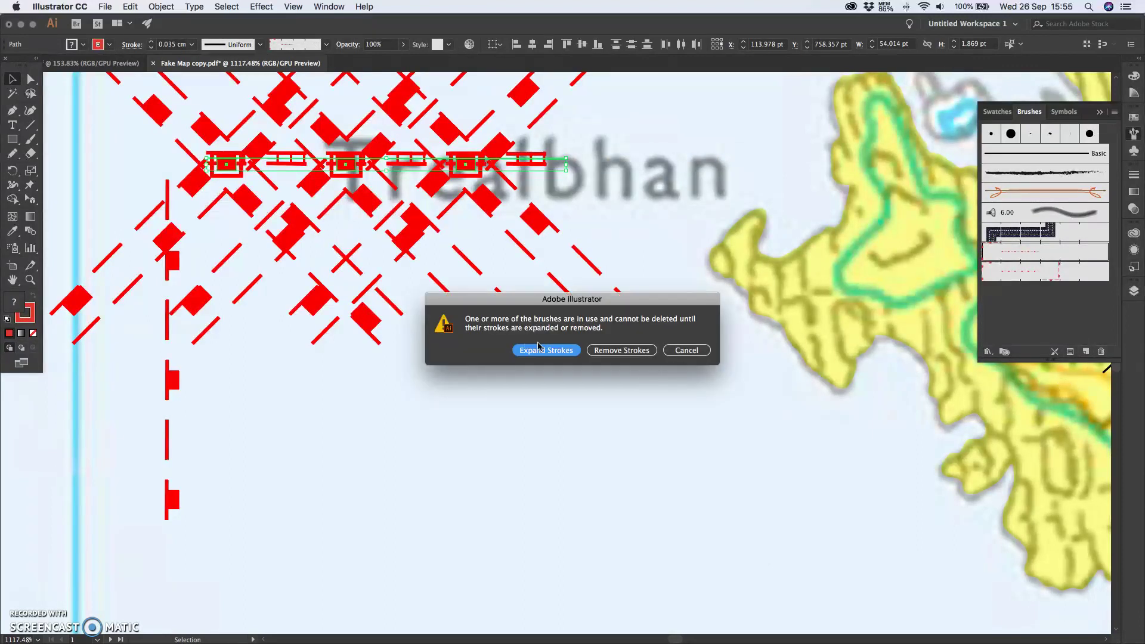
click(623, 351)
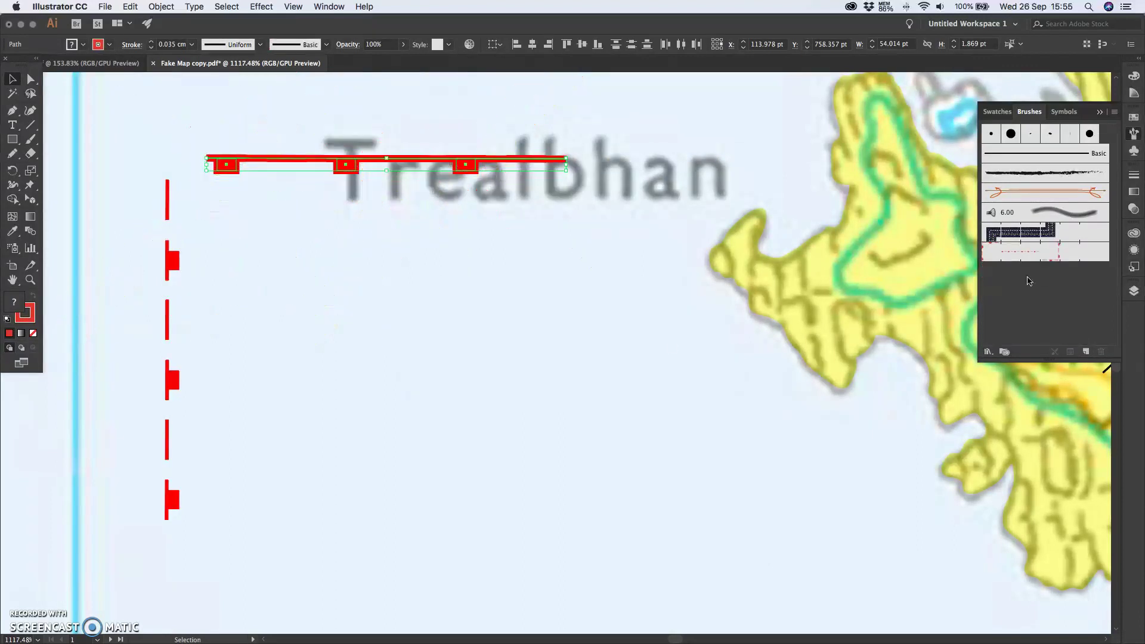
click(1037, 258)
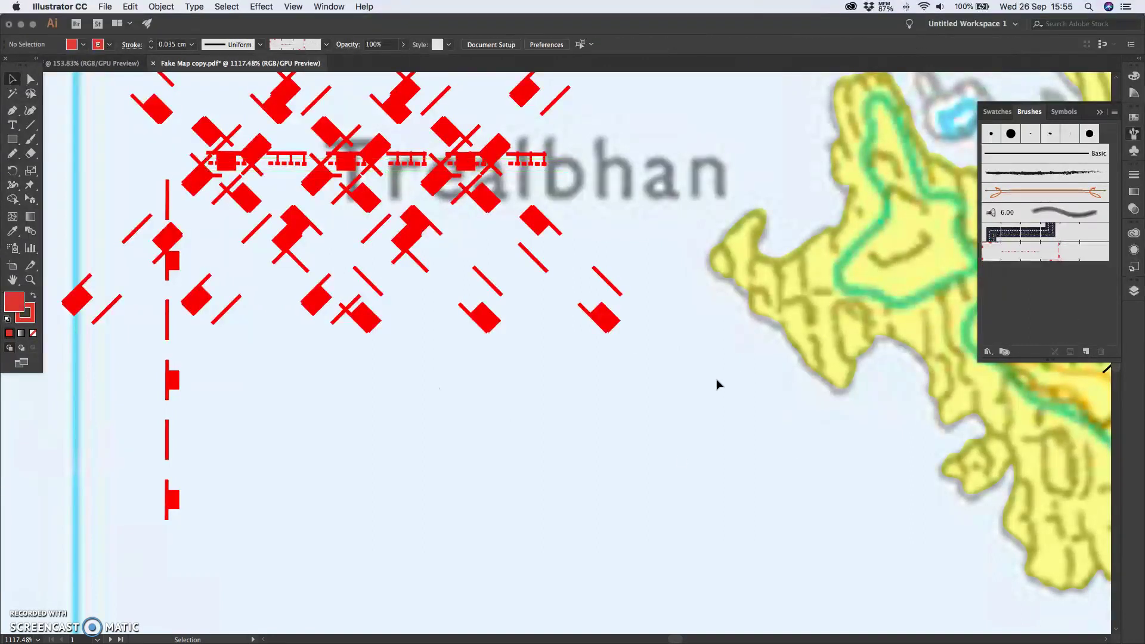
Step: Draw a freehand wavy path about 109 pt wide and 96 pt high at the map's lower-left corner and apply the new fault brush
scroll(718, 381, down, 5)
click(567, 431)
scroll(567, 431, right, 3)
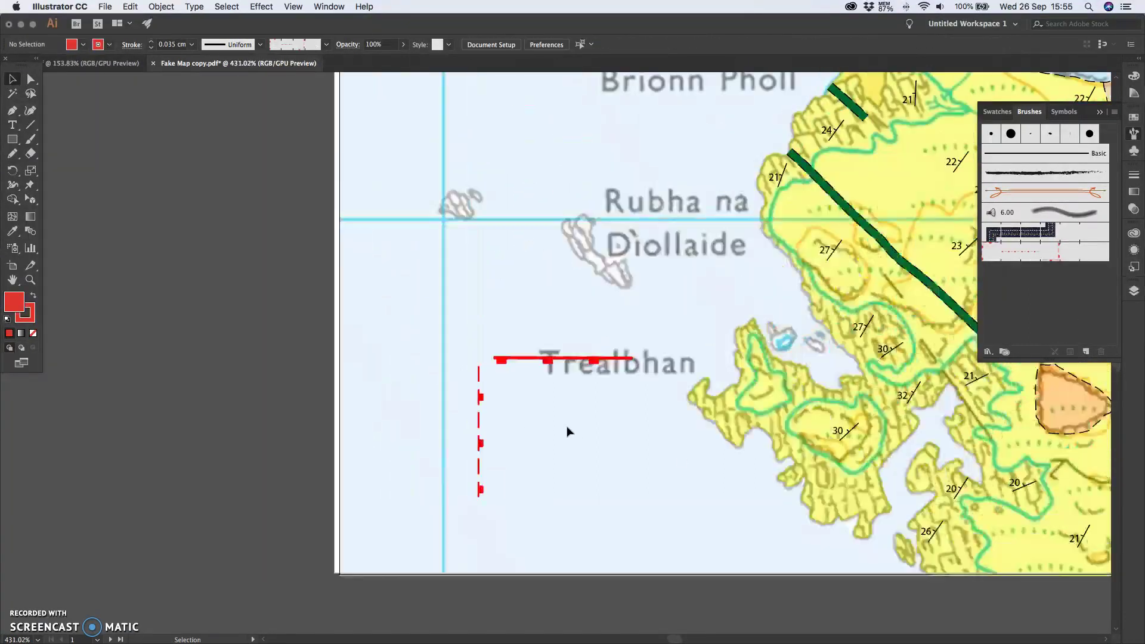
click(12, 154)
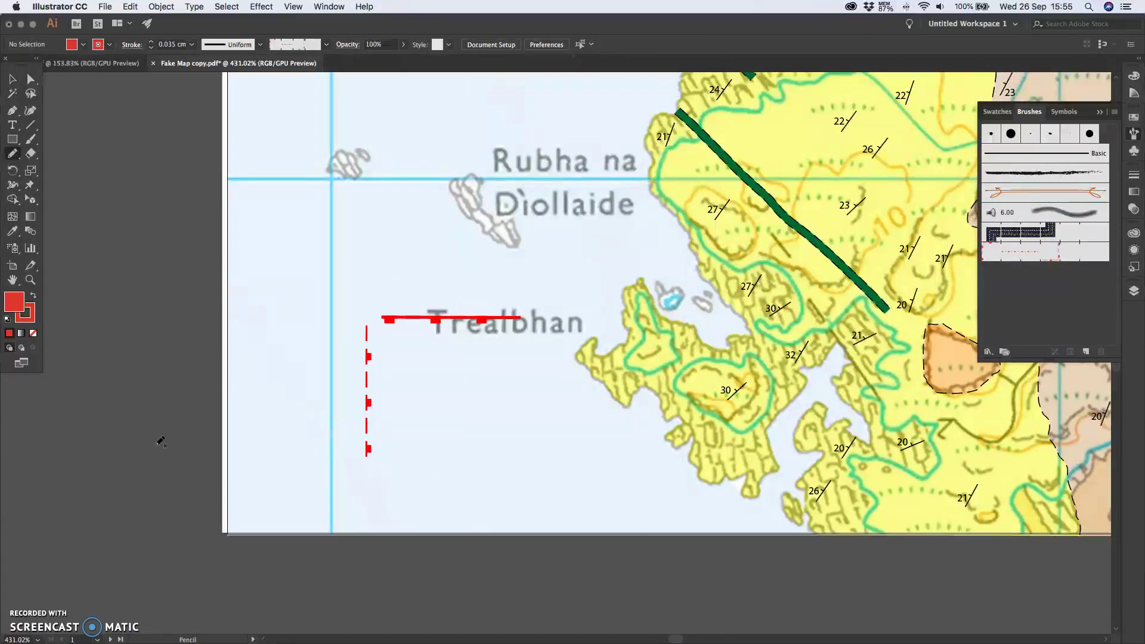
mouse_move(132, 439)
mouse_down()
mouse_move(216, 524)
mouse_move(229, 337)
mouse_move(280, 321)
mouse_move(323, 505)
mouse_move(393, 533)
mouse_up()
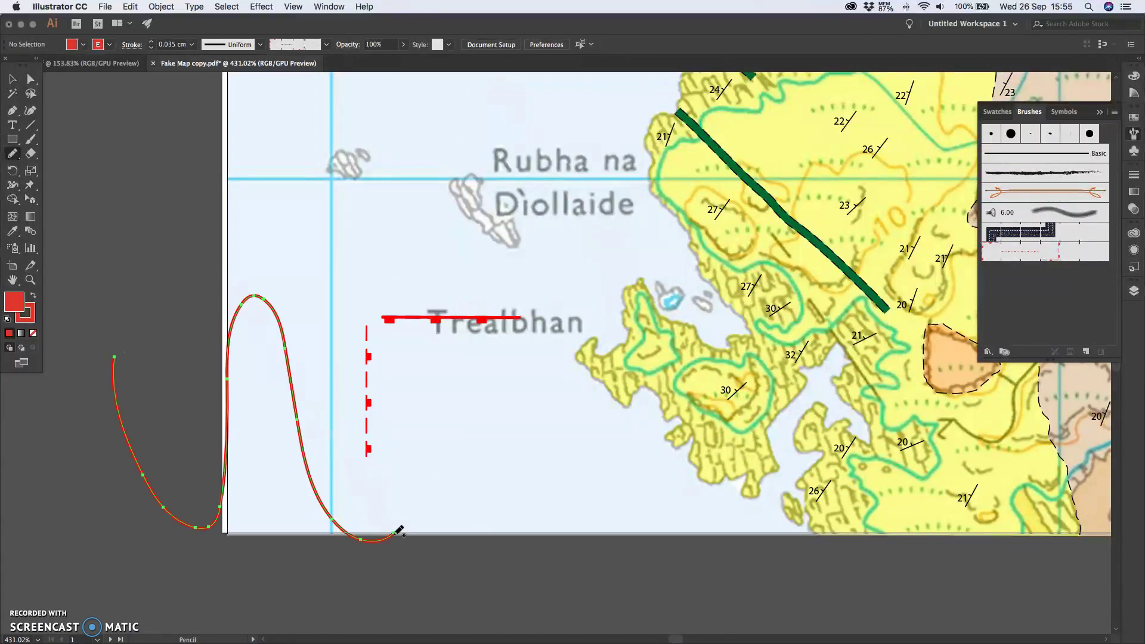
click(1075, 251)
scroll(301, 329, left, 3)
scroll(301, 329, down, 1)
scroll(416, 469, down, 2)
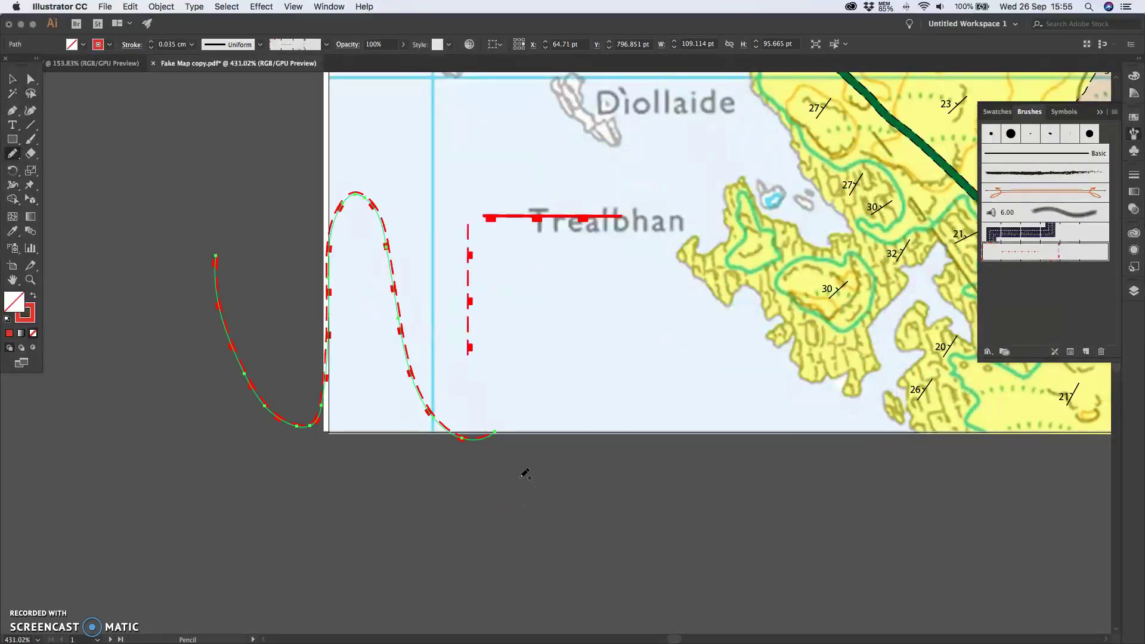
Step: Draw a second wavy path about 129 pt wide and 58 pt high below the first, apply the fault brush, and deselect it
mouse_move(518, 455)
mouse_down()
mouse_move(426, 480)
mouse_move(374, 410)
mouse_move(361, 339)
mouse_move(345, 408)
mouse_move(305, 478)
mouse_move(209, 417)
mouse_move(190, 355)
mouse_up()
click(1049, 262)
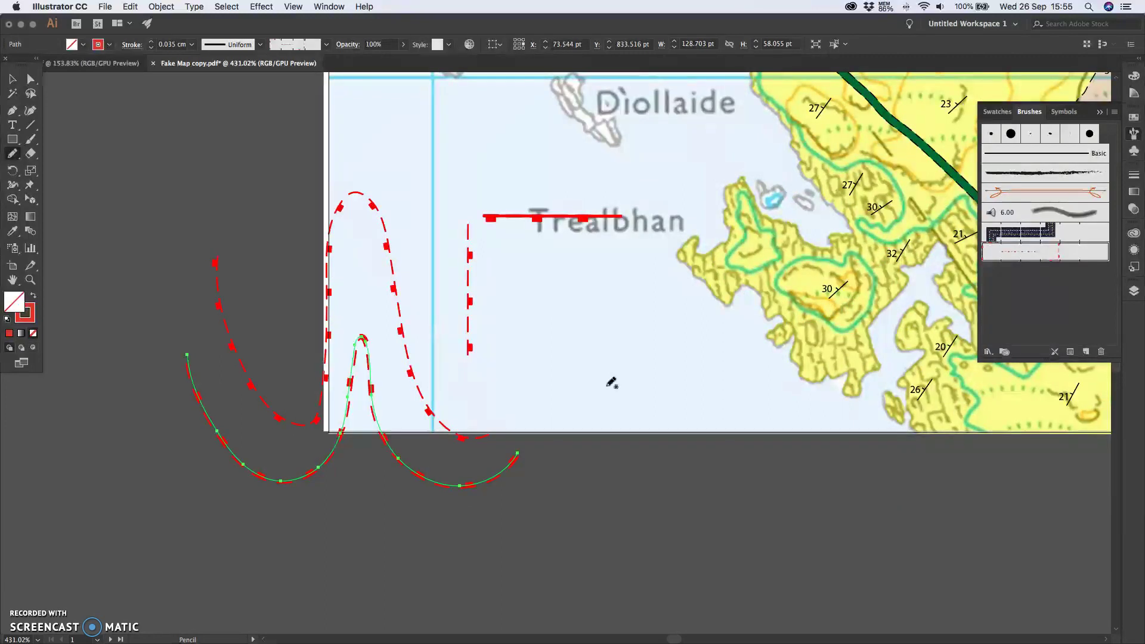
click(12, 79)
click(63, 218)
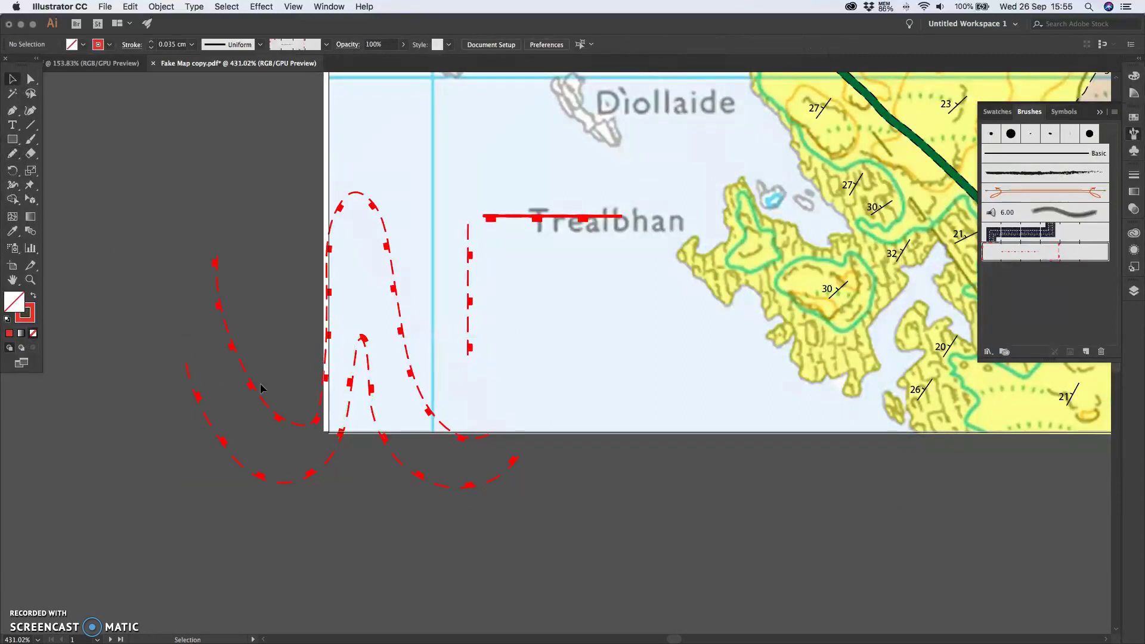
Step: Examine how the dashes and ticks of the fault brush follow the curves of the two wavy test lines
scroll(255, 389, up, 5)
scroll(261, 388, up, 3)
scroll(261, 389, right, 3)
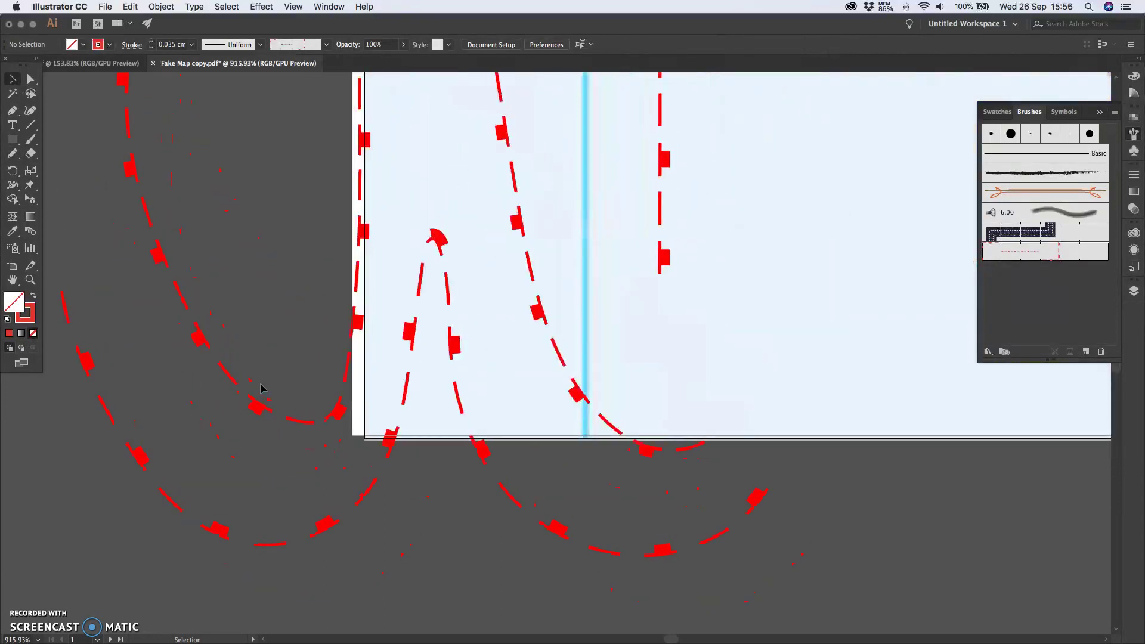
scroll(260, 388, down, 3)
scroll(261, 389, right, 3)
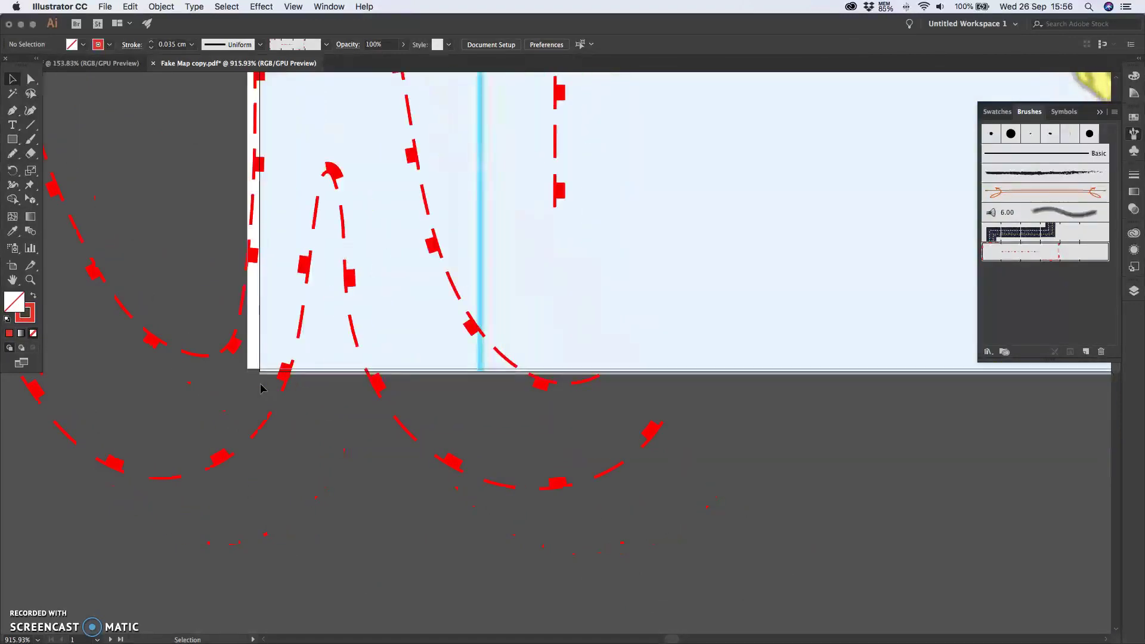
Step: Turn off the dashed-line stroke option on the diagonal fault line running past Fionn Ghlac and Ford
scroll(260, 388, down, 5)
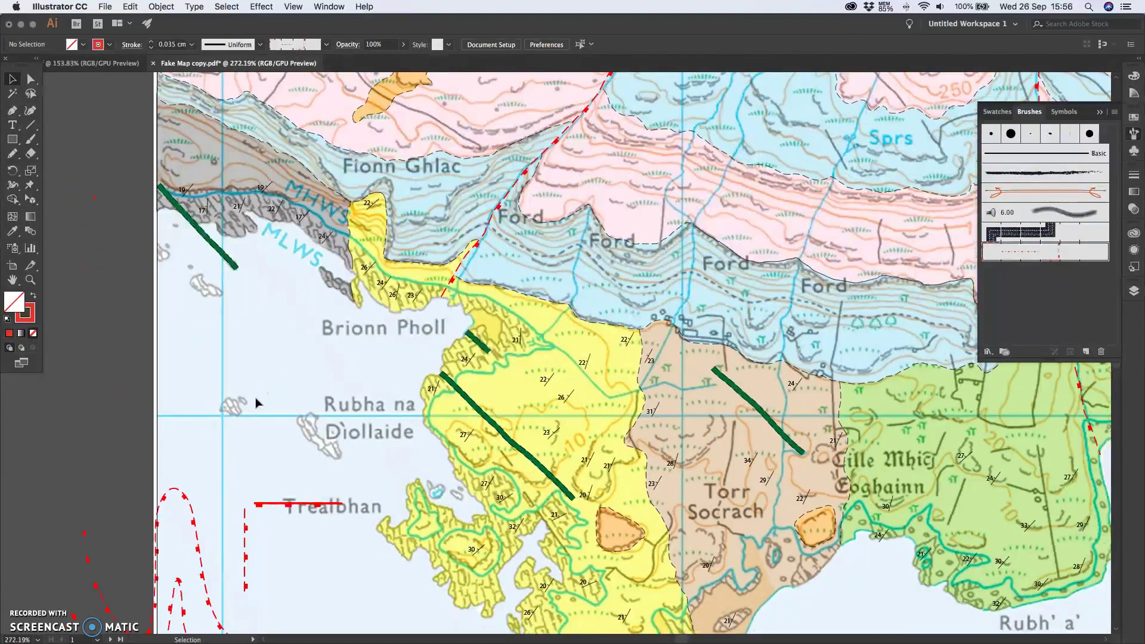
scroll(256, 403, up, 3)
scroll(256, 403, up, 3)
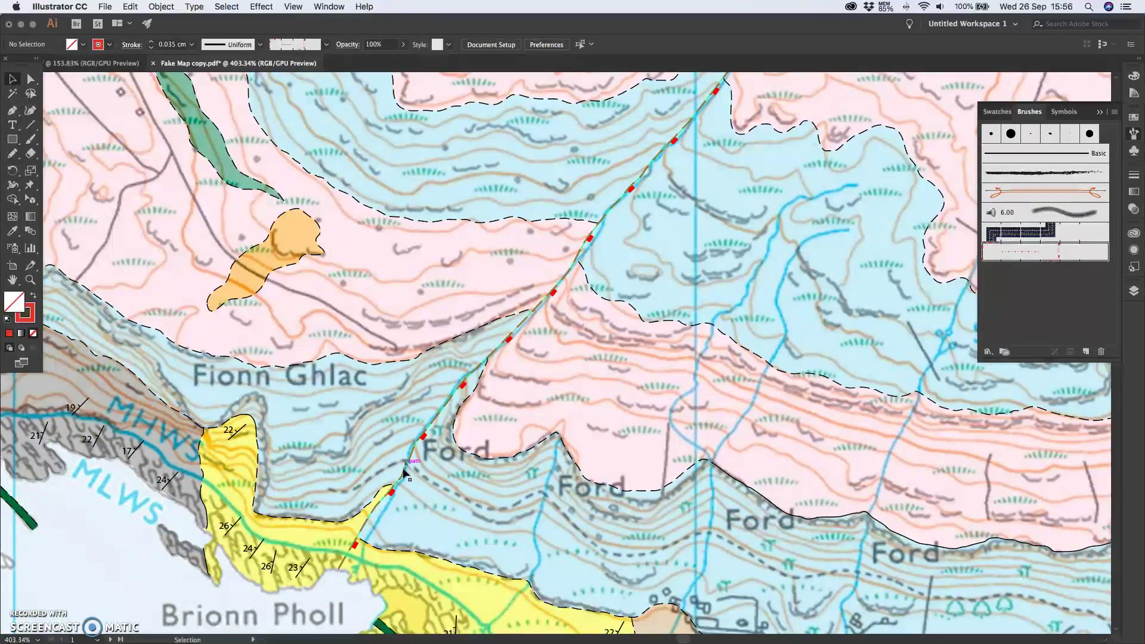
click(404, 473)
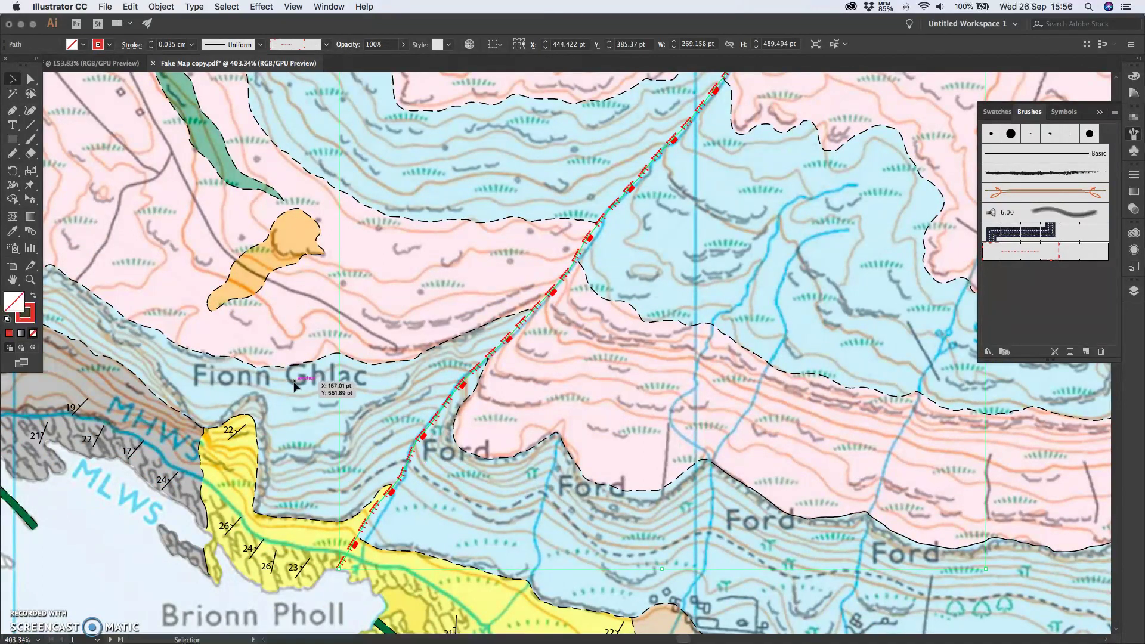
click(131, 45)
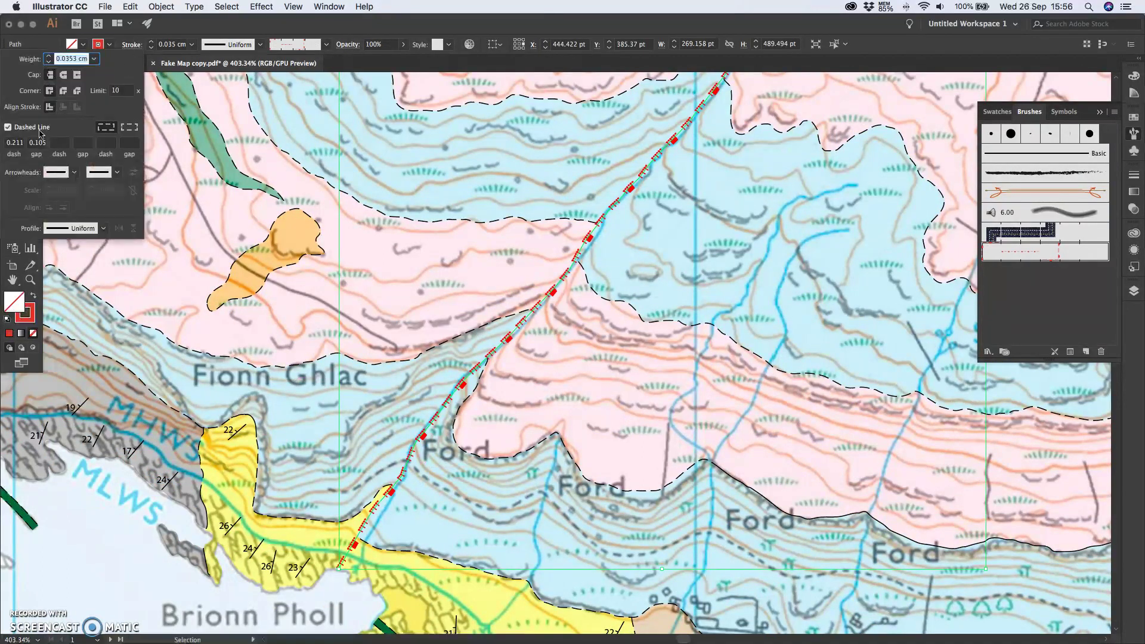
Step: Delete the leftover separate tick rectangles along the southern stretch of the diagonal fault, from Brionn Pholl northward past Ford
scroll(206, 592, up, 5)
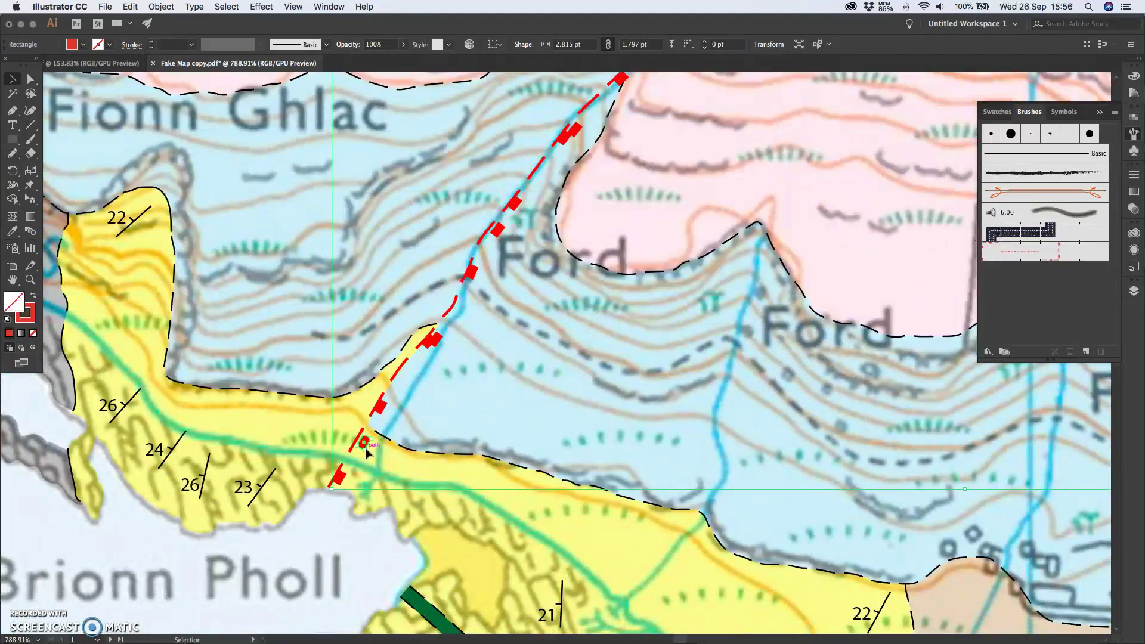
click(375, 457)
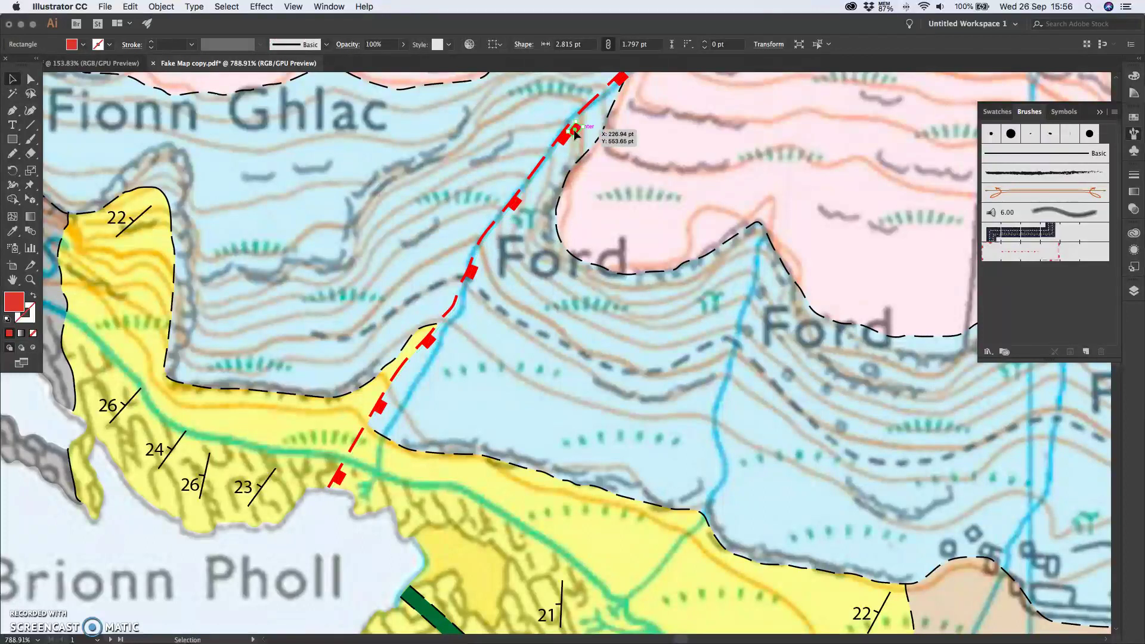
scroll(582, 134, up, 10)
scroll(582, 135, right, 8)
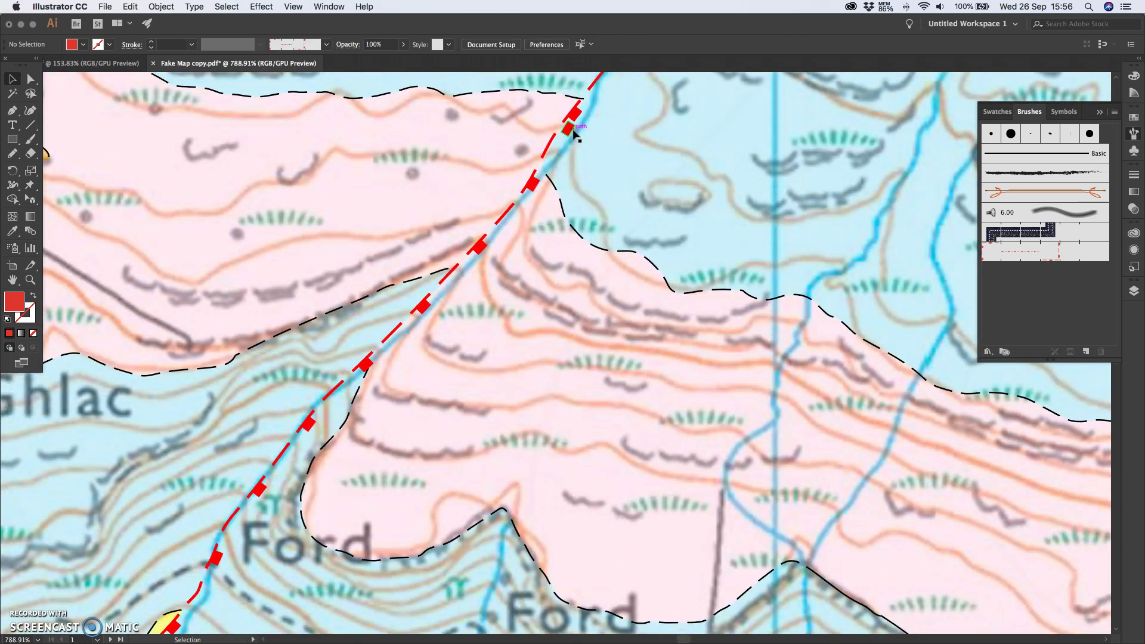
scroll(572, 134, up, 5)
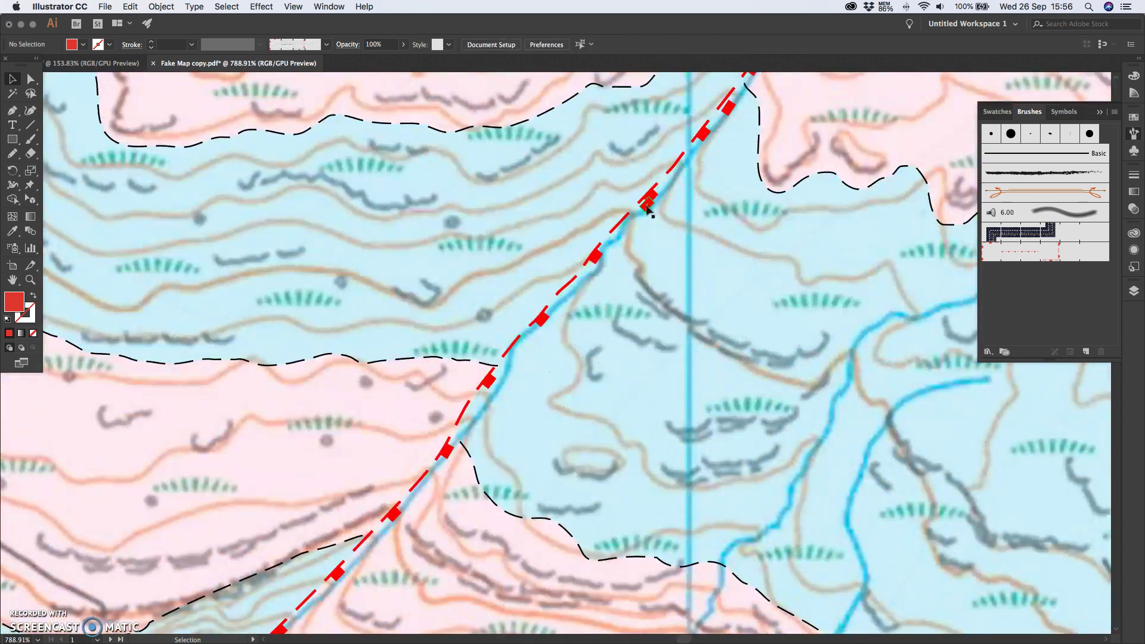
scroll(647, 208, up, 3)
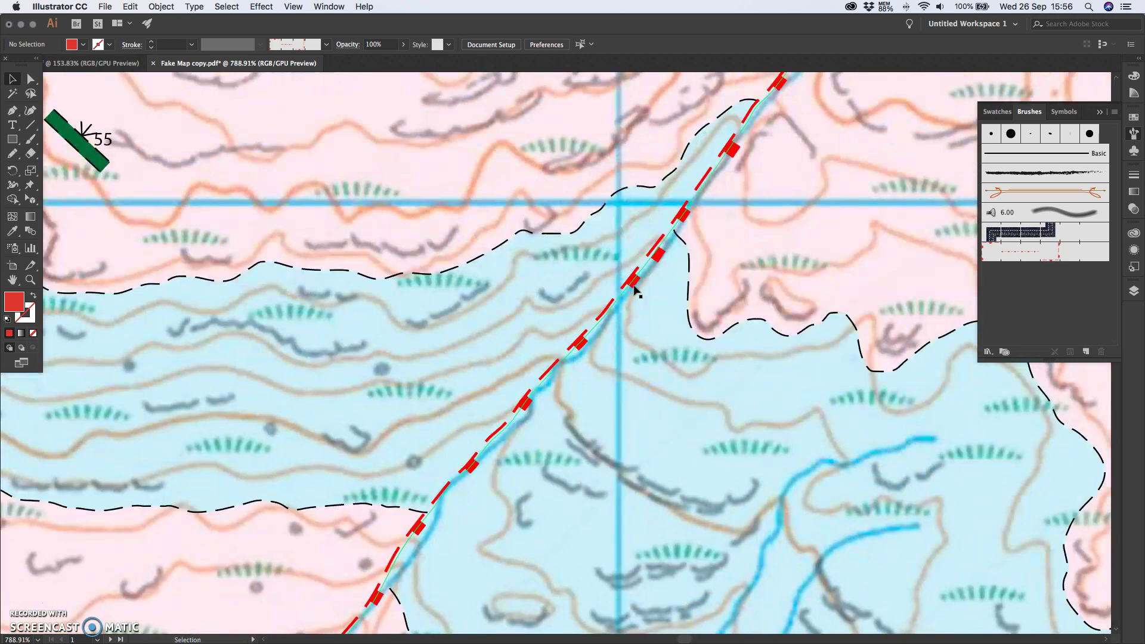
Step: Delete the leftover tick rectangles along the fault's middle stretch, up through the pink unit east of hill 306
scroll(660, 260, up, 3)
scroll(659, 259, right, 3)
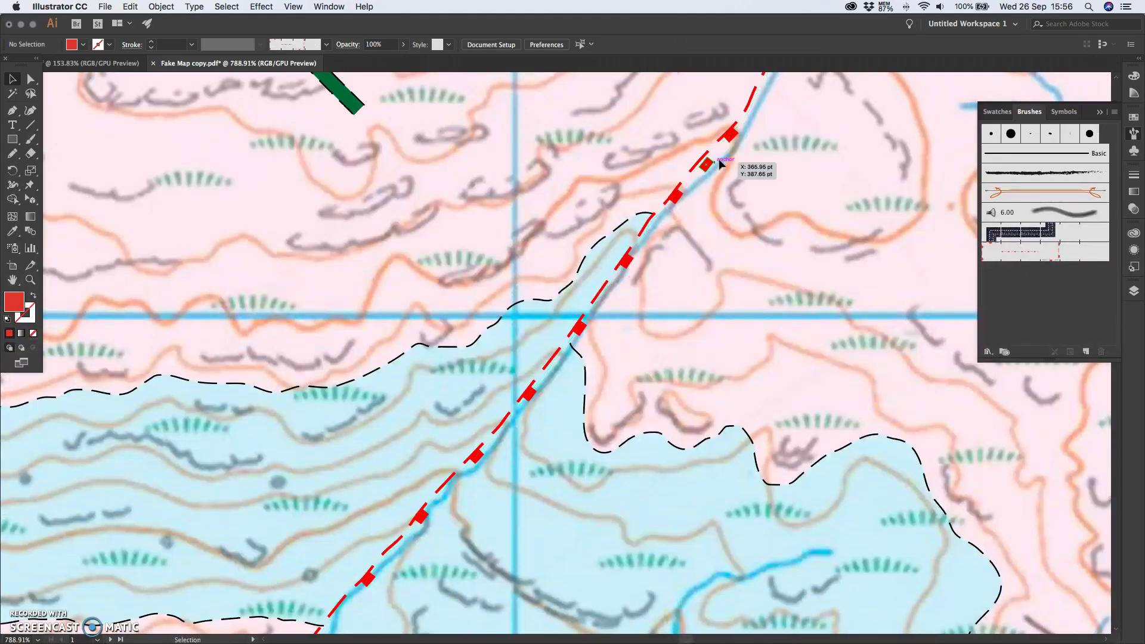
scroll(708, 164, up, 5)
scroll(708, 164, right, 3)
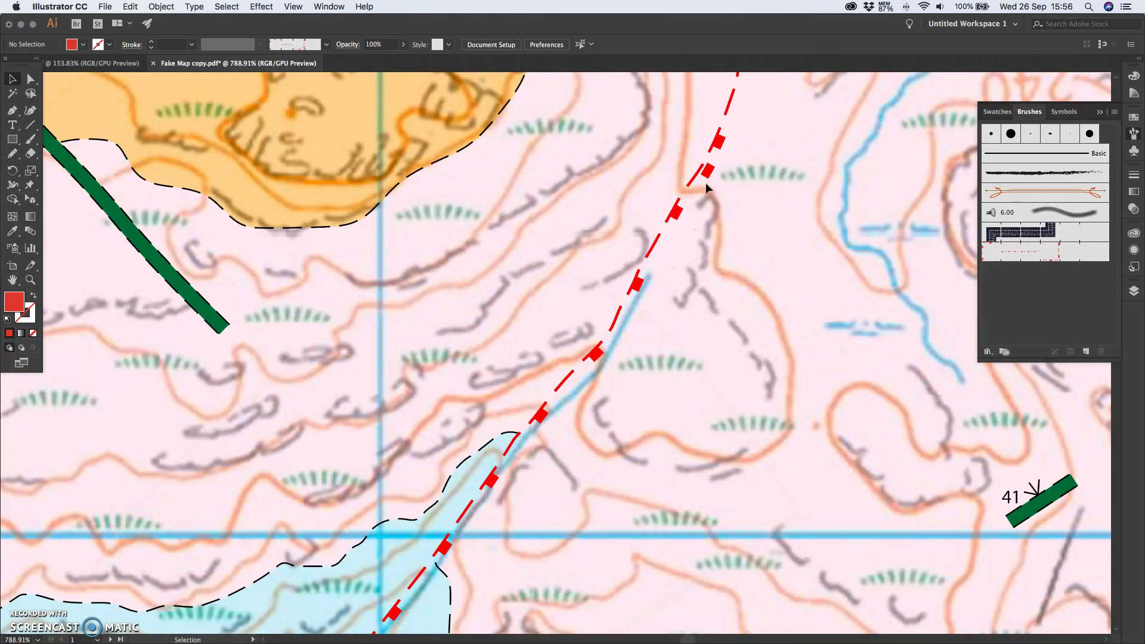
scroll(708, 183, up, 3)
scroll(709, 184, right, 1)
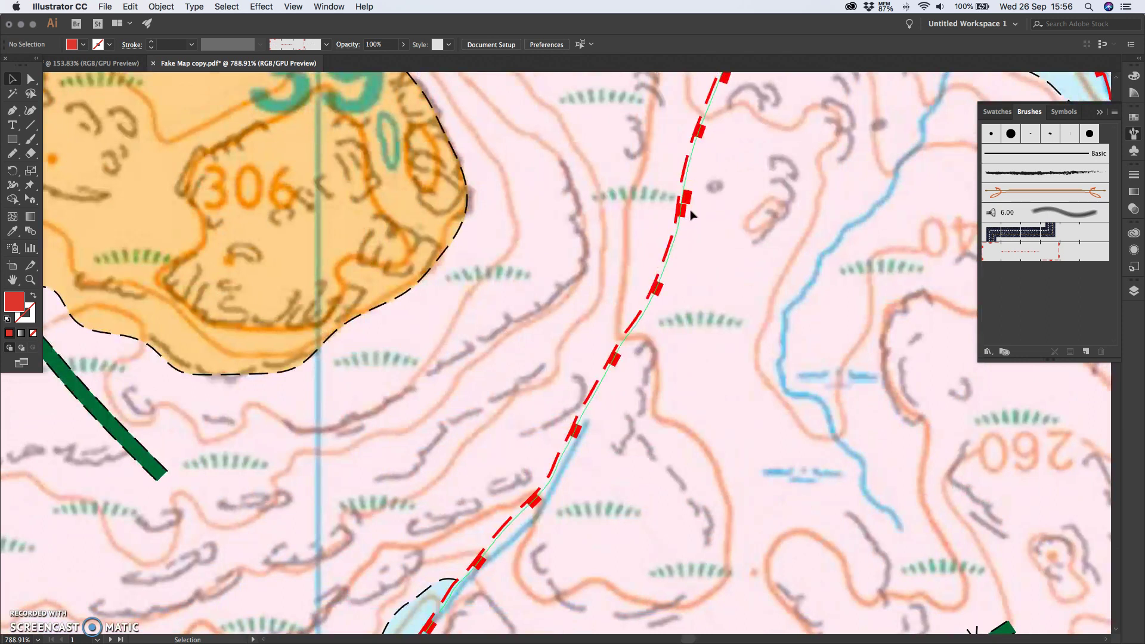
scroll(686, 167, up, 2)
scroll(686, 167, right, 1)
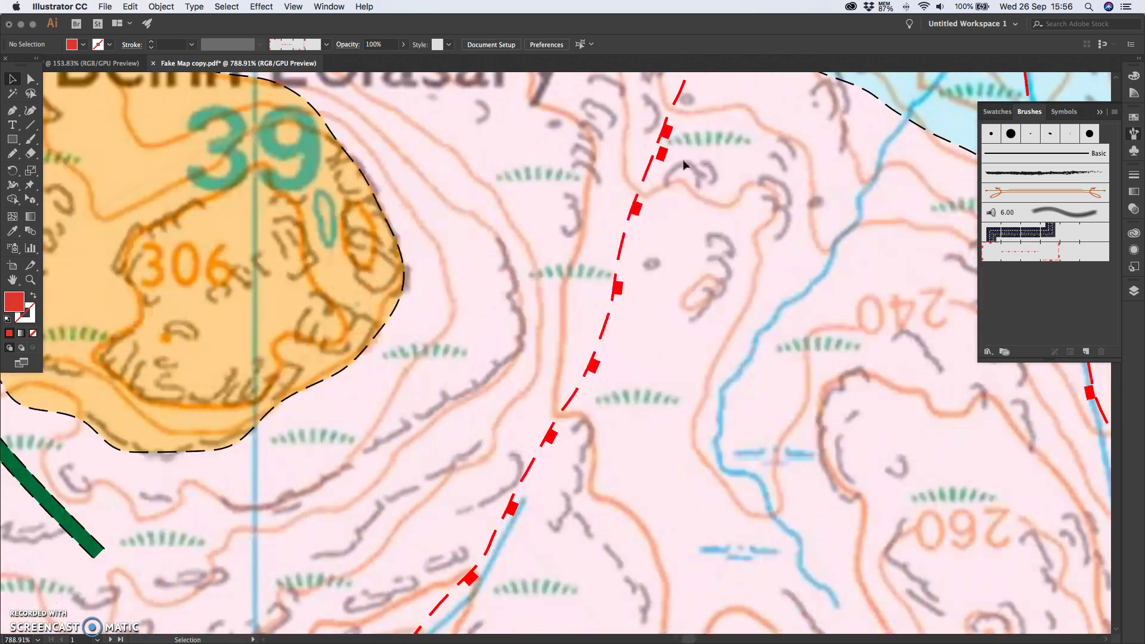
Step: Delete the leftover tick rectangles on the fault's northern stretch, from Beinn Eolasary past the 210 and 170 contours toward Sheepfold
scroll(659, 215, up, 3)
scroll(659, 216, right, 1)
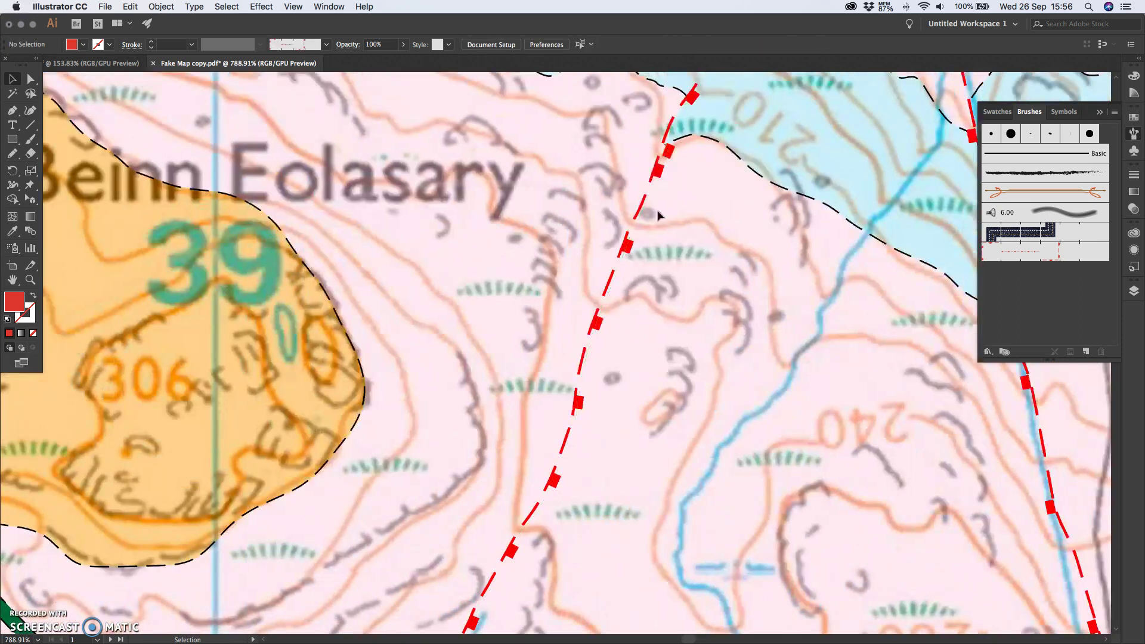
scroll(671, 158, up, 5)
scroll(670, 158, right, 1)
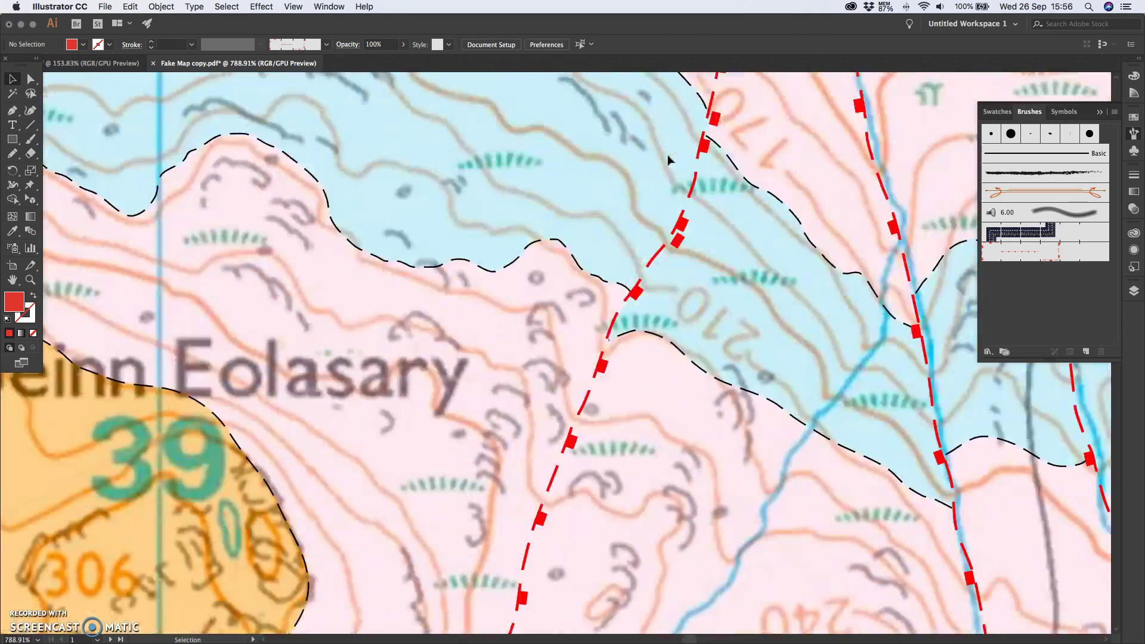
scroll(683, 239, up, 3)
scroll(683, 239, right, 1)
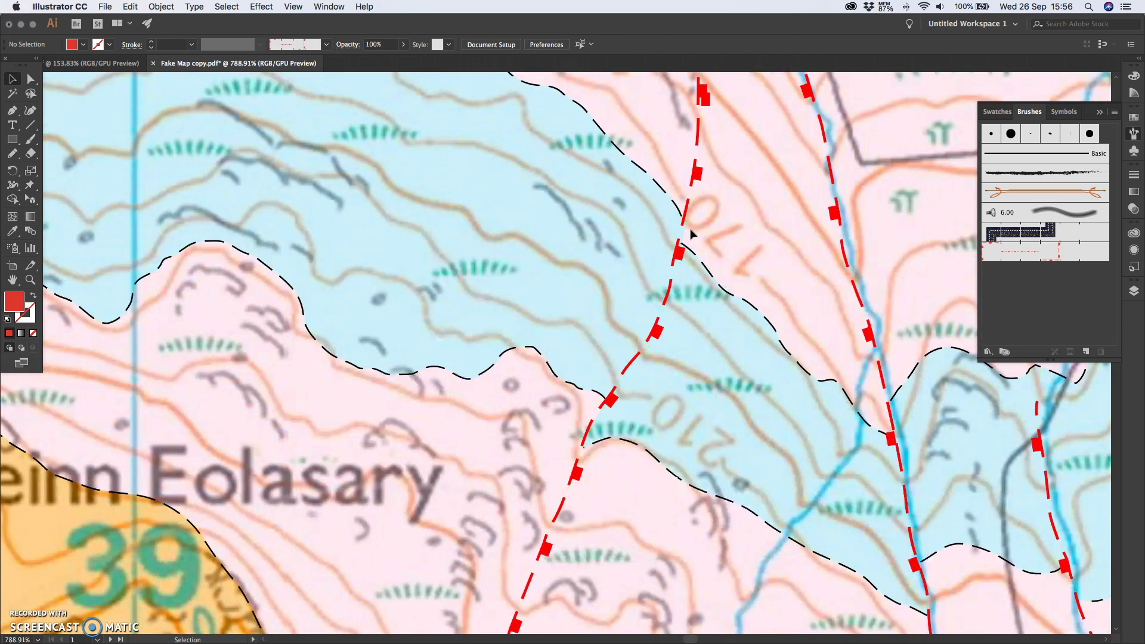
scroll(692, 235, up, 5)
scroll(692, 235, right, 1)
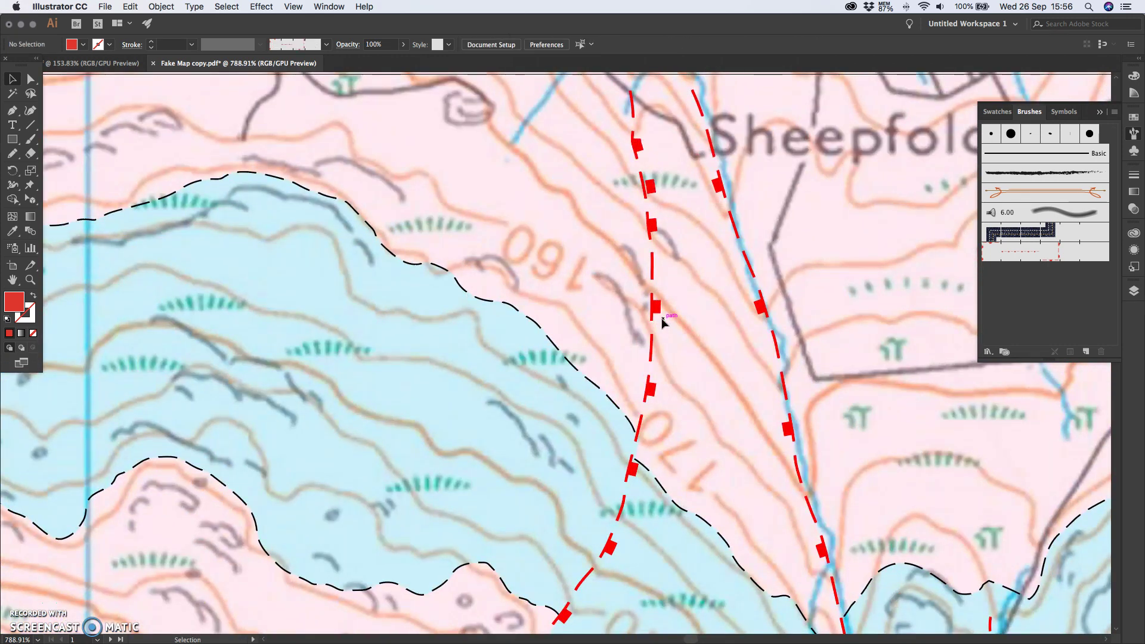
click(651, 189)
click(651, 189)
scroll(652, 191, down, 1)
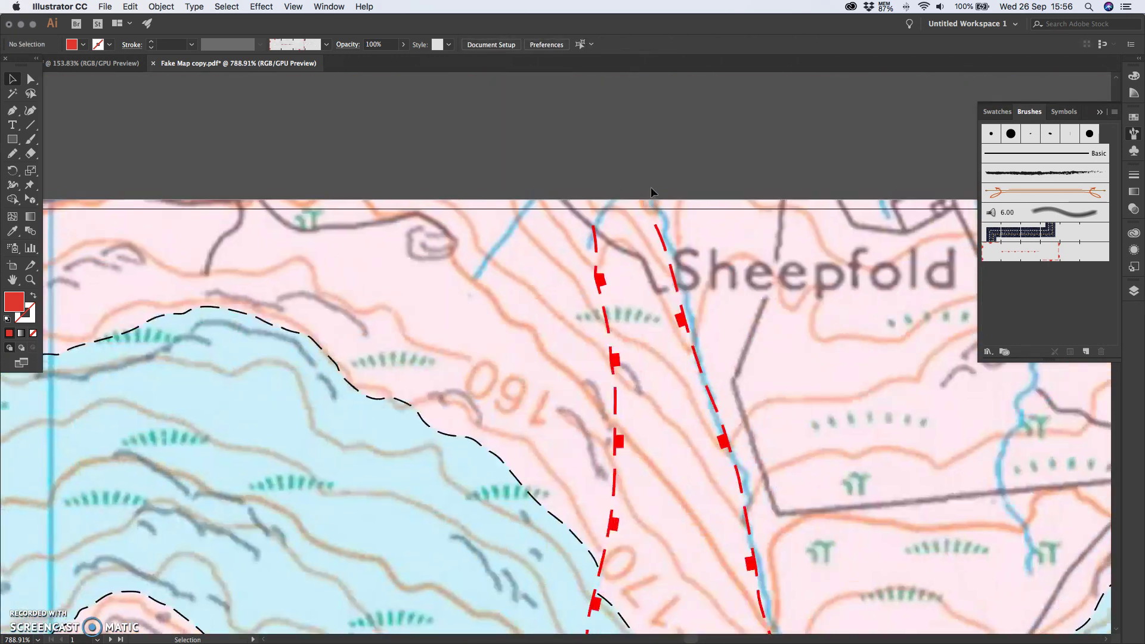
Step: Compare the brush-made ticks on the cleaned fault with the separate rectangle ticks on the neighbouring fault near Sheepfold
scroll(606, 388, down, 3)
scroll(605, 392, up, 10)
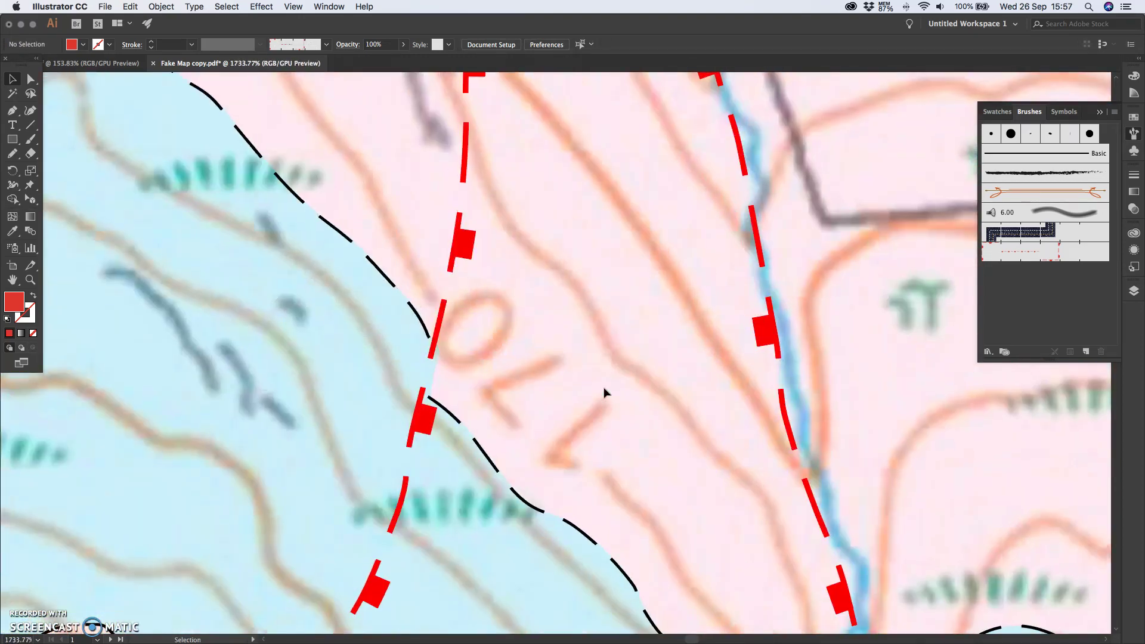
scroll(604, 393, up, 5)
scroll(605, 393, up, 8)
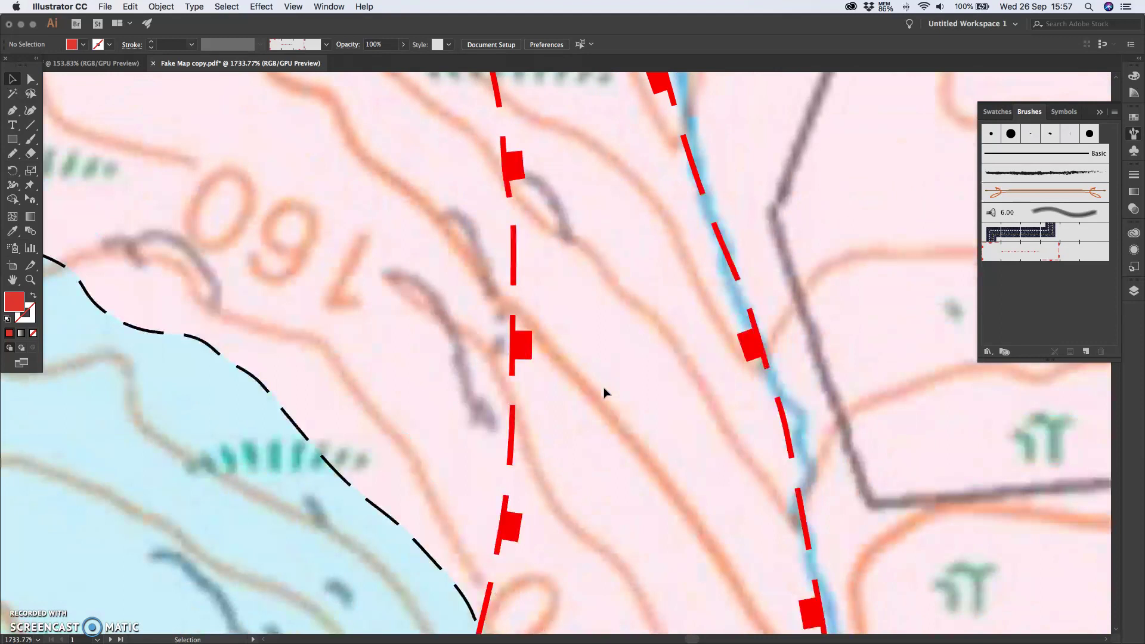
scroll(605, 393, up, 1)
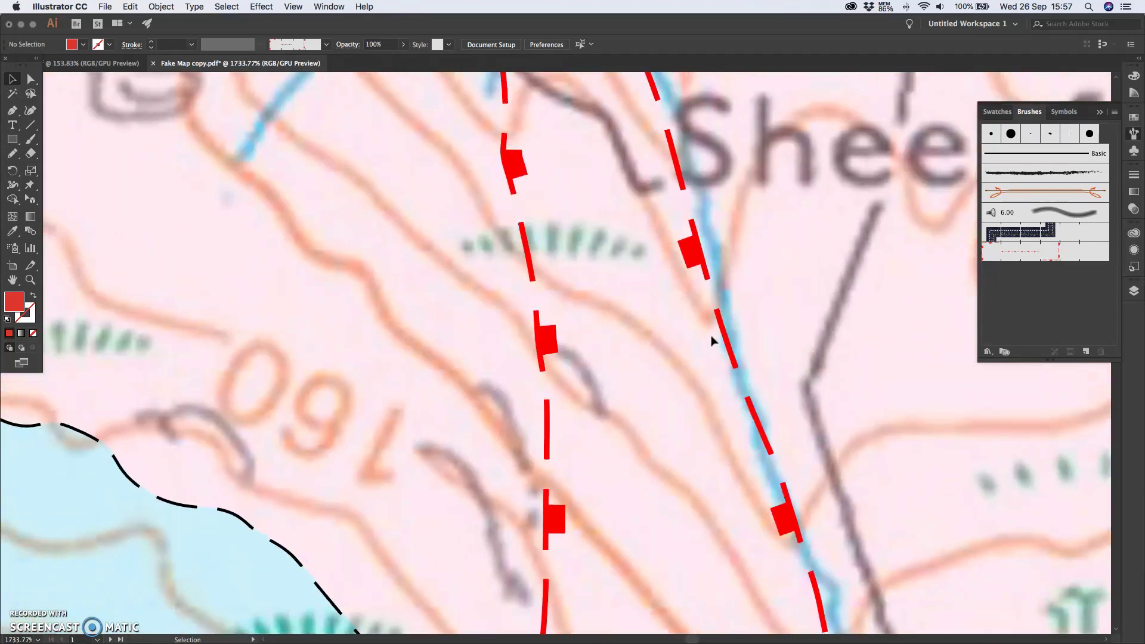
click(683, 258)
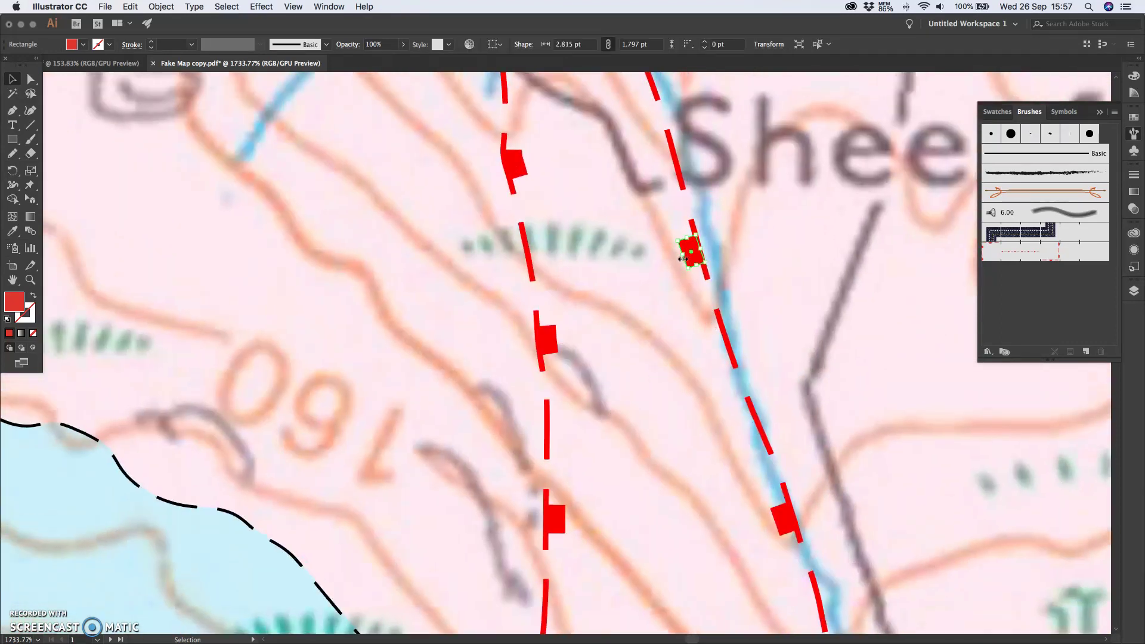
drag(679, 256, 678, 254)
click(679, 325)
scroll(679, 325, up, 3)
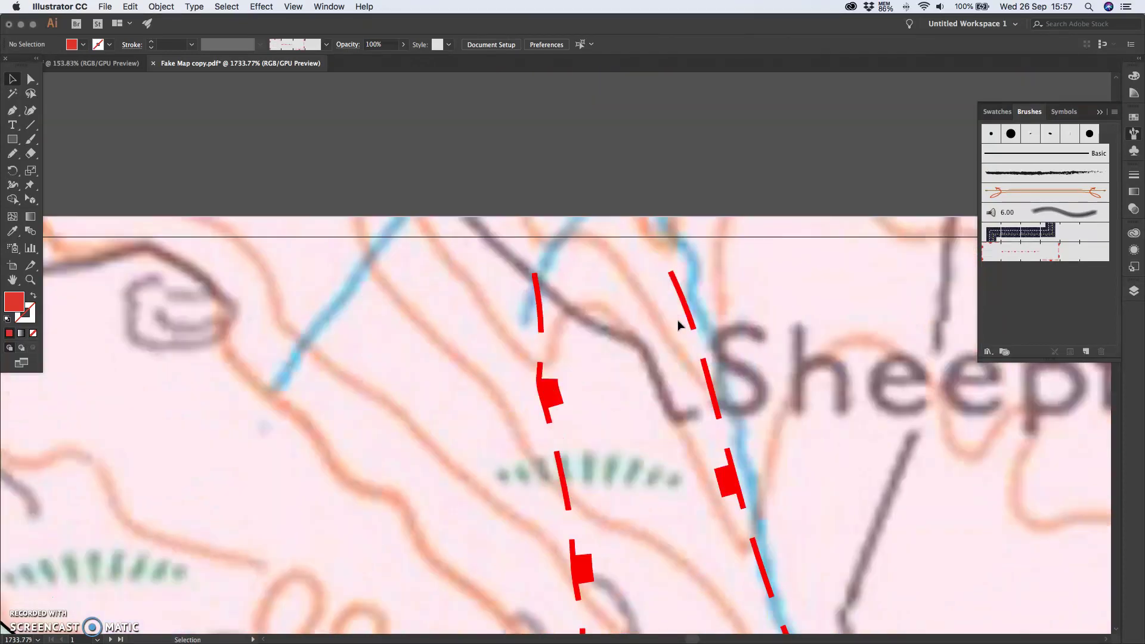
Step: Inspect how the brush bends a tick at the fault's northern end and how the pattern follows the line southward to Brionn Pholl
scroll(679, 325, down, 3)
scroll(678, 319, up, 6)
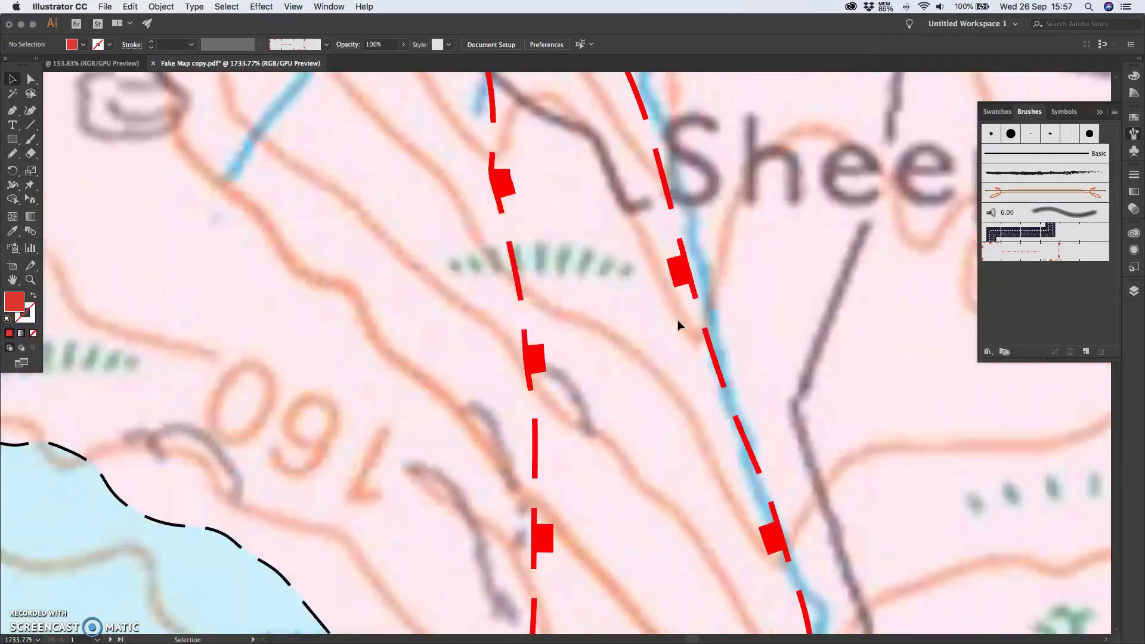
scroll(678, 324, up, 3)
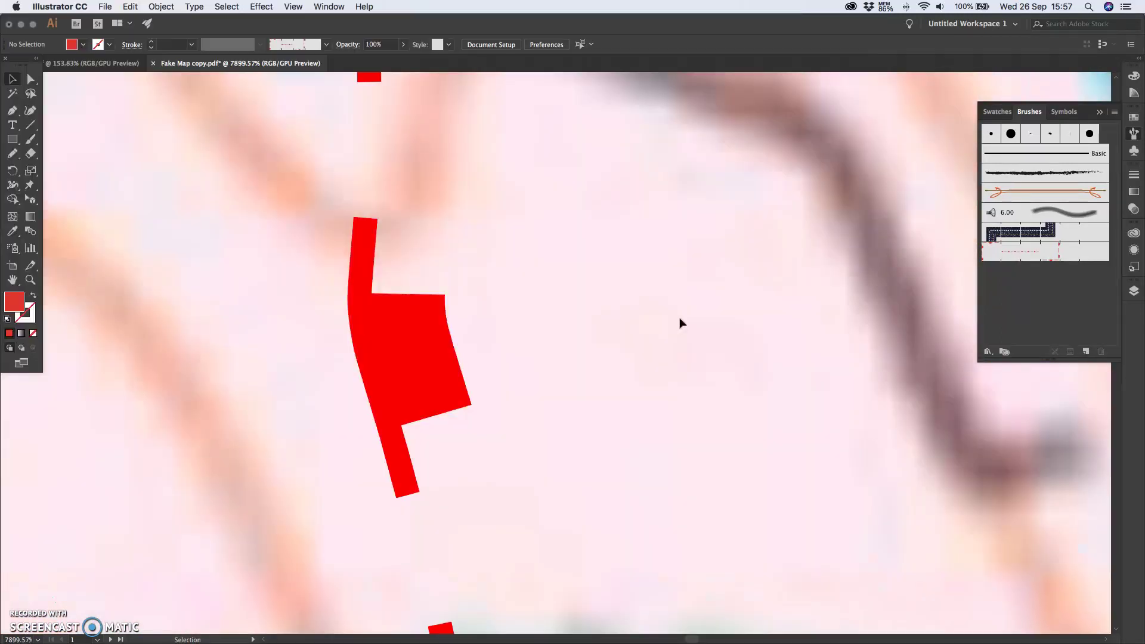
scroll(683, 319, down, 10)
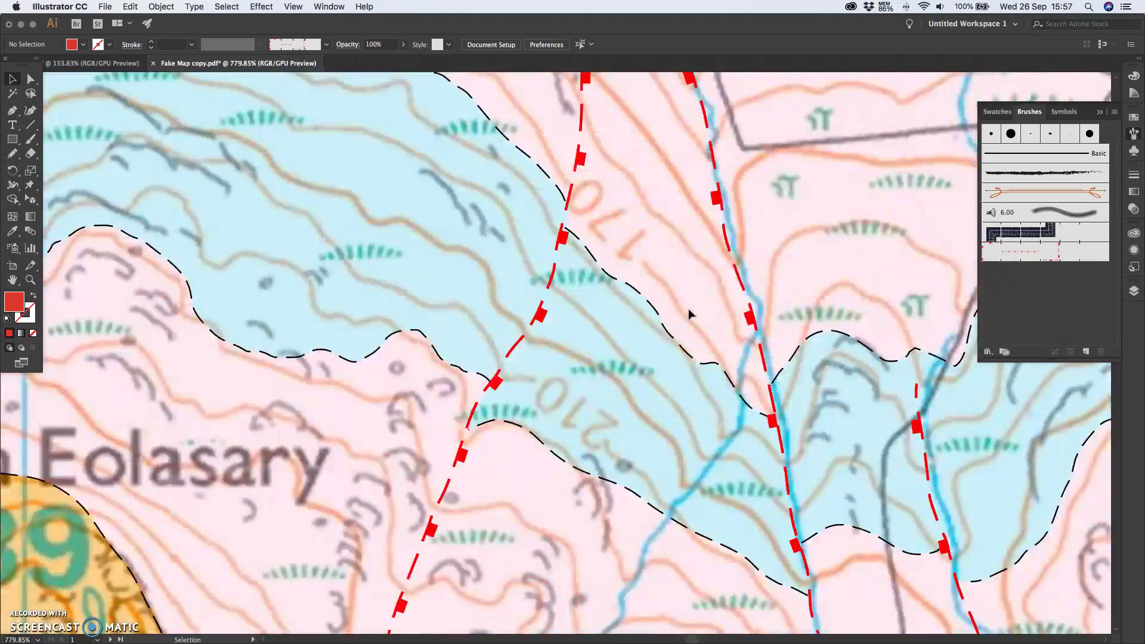
scroll(689, 314, down, 5)
scroll(543, 184, up, 5)
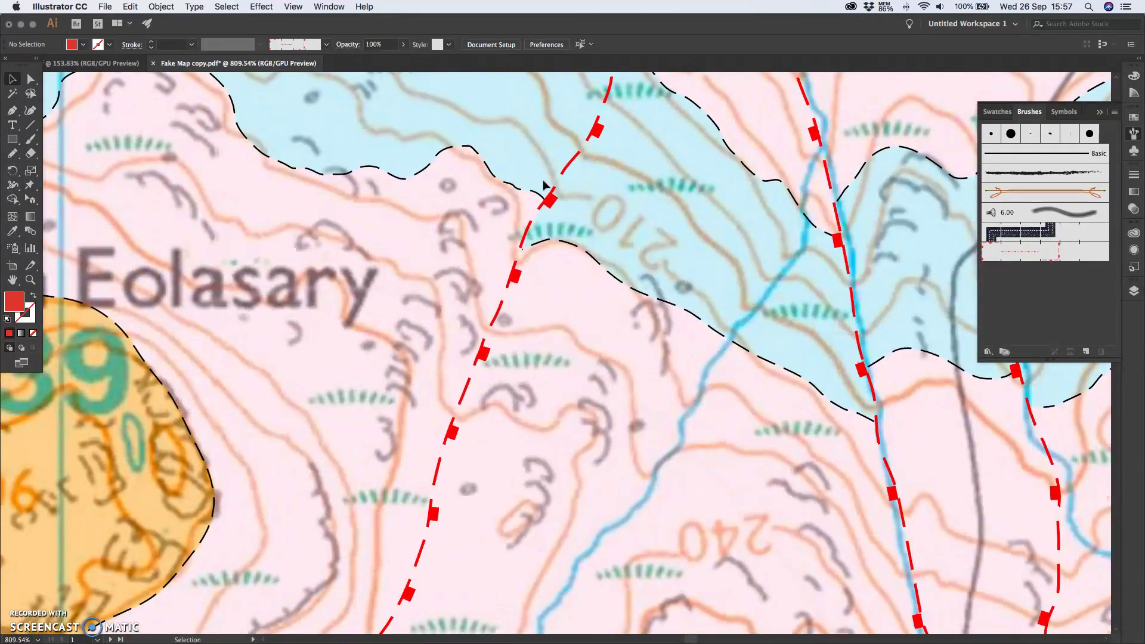
scroll(542, 184, down, 3)
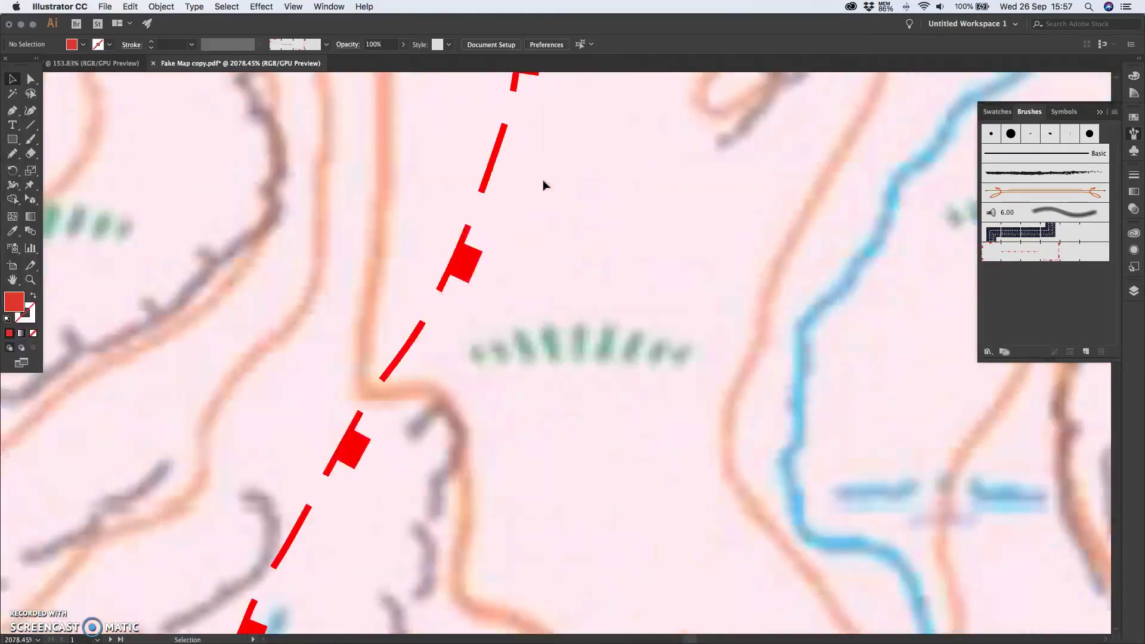
scroll(543, 184, down, 6)
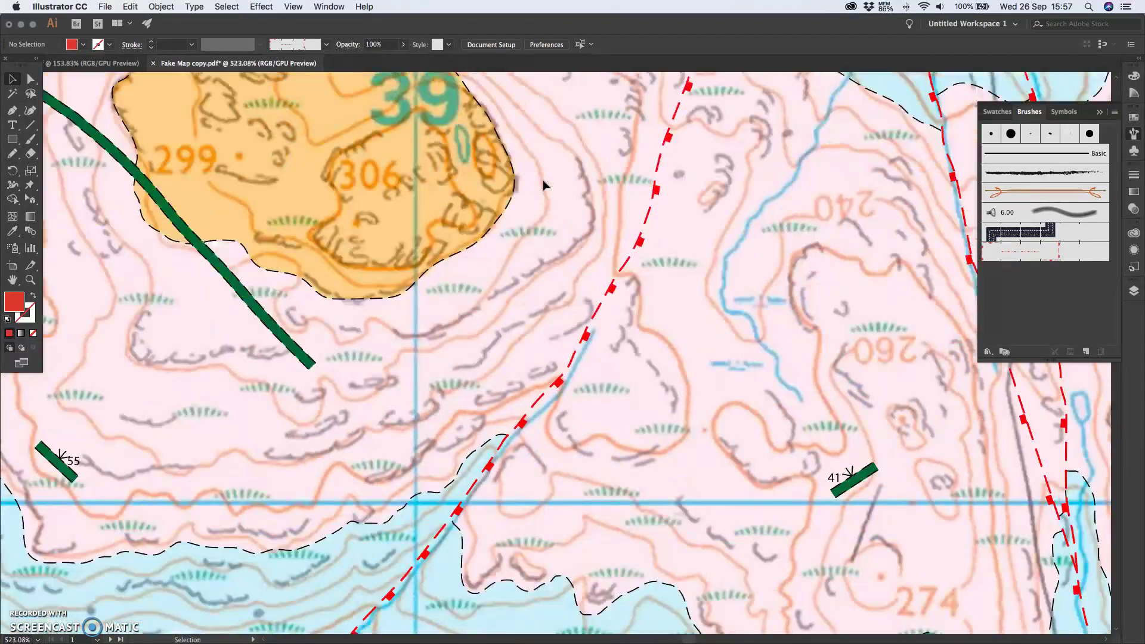
scroll(543, 184, down, 5)
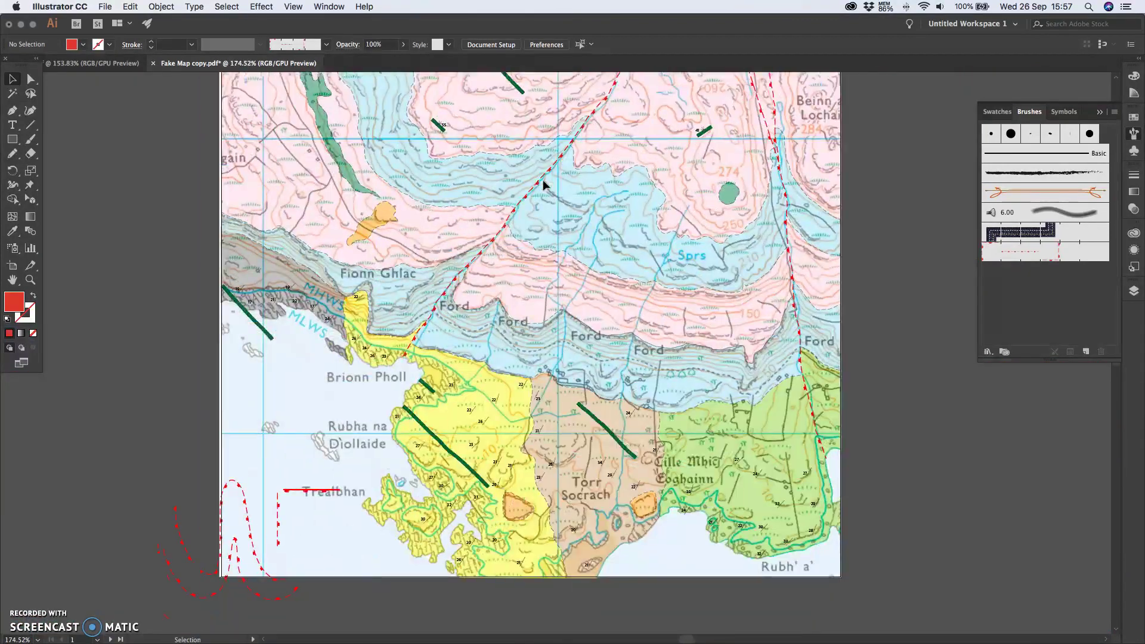
scroll(543, 184, up, 3)
scroll(543, 183, up, 2)
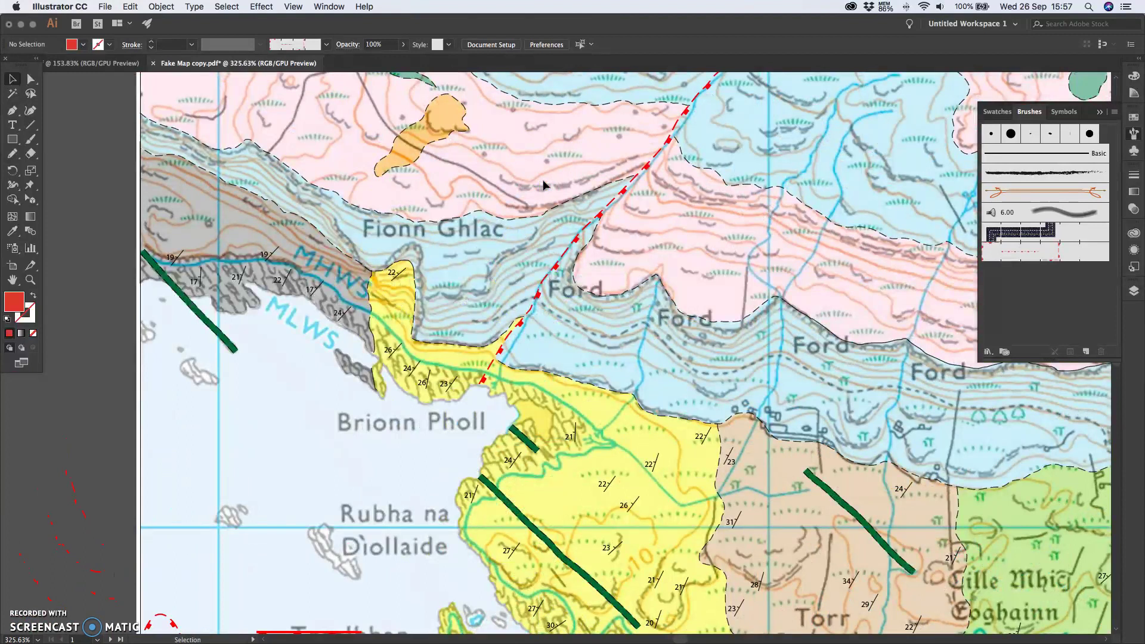
Step: Delete the two wavy test lines at the map's lower-left corner and the horizontal fault symbol over the Trealbhan label
scroll(543, 183, down, 8)
scroll(543, 183, left, 5)
drag(358, 571, 377, 485)
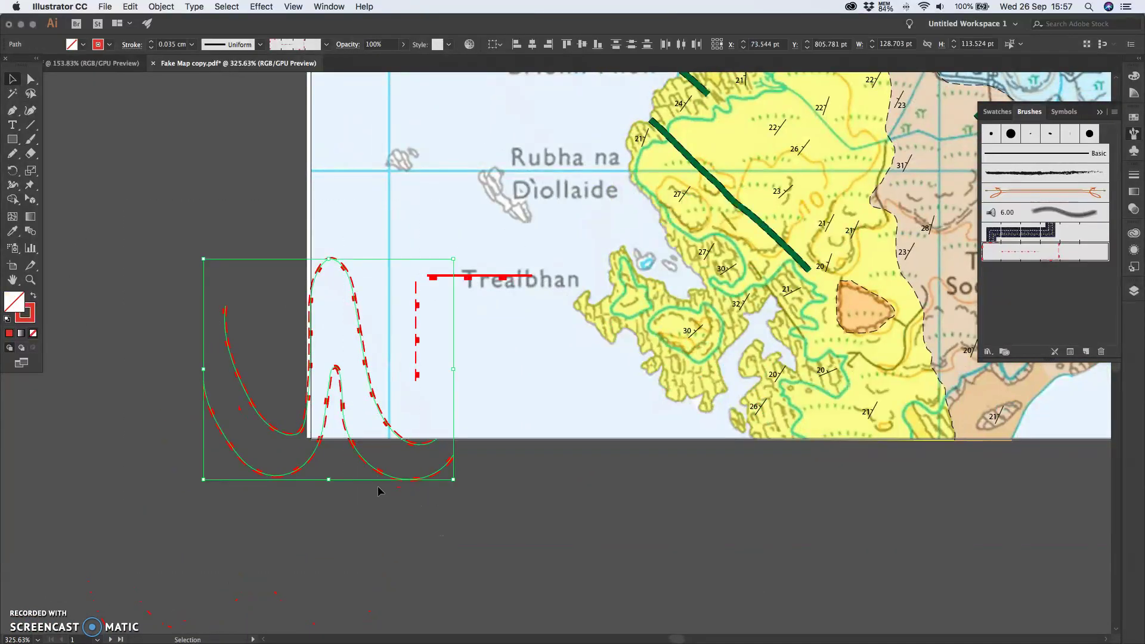
key(Delete)
drag(431, 261, 524, 286)
key(Delete)
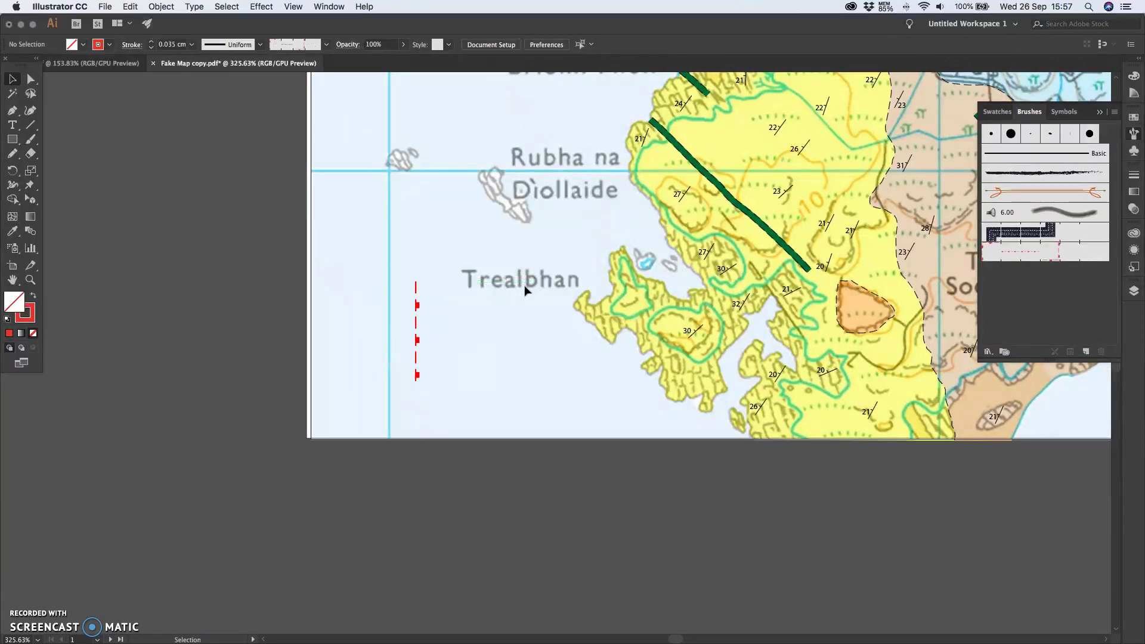
scroll(524, 290, up, 5)
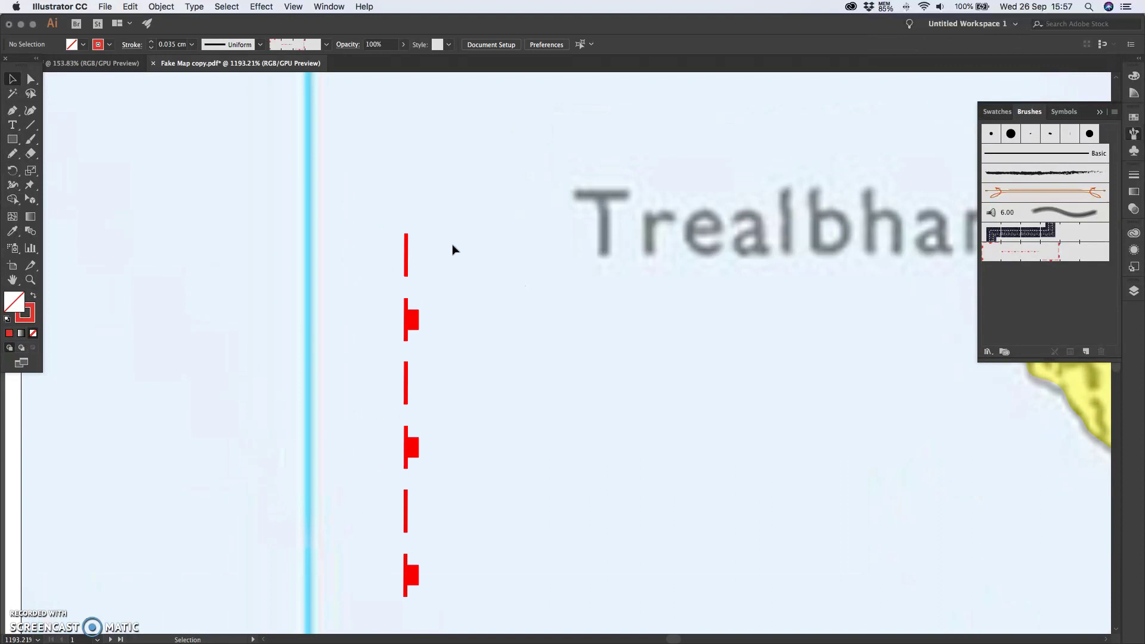
click(406, 277)
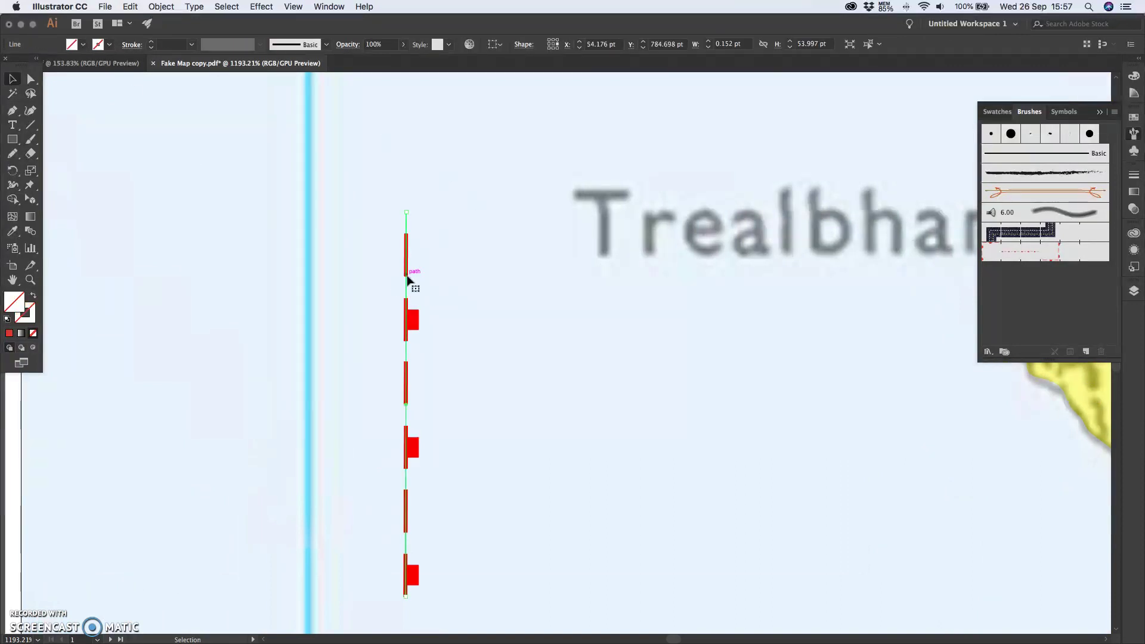
click(108, 46)
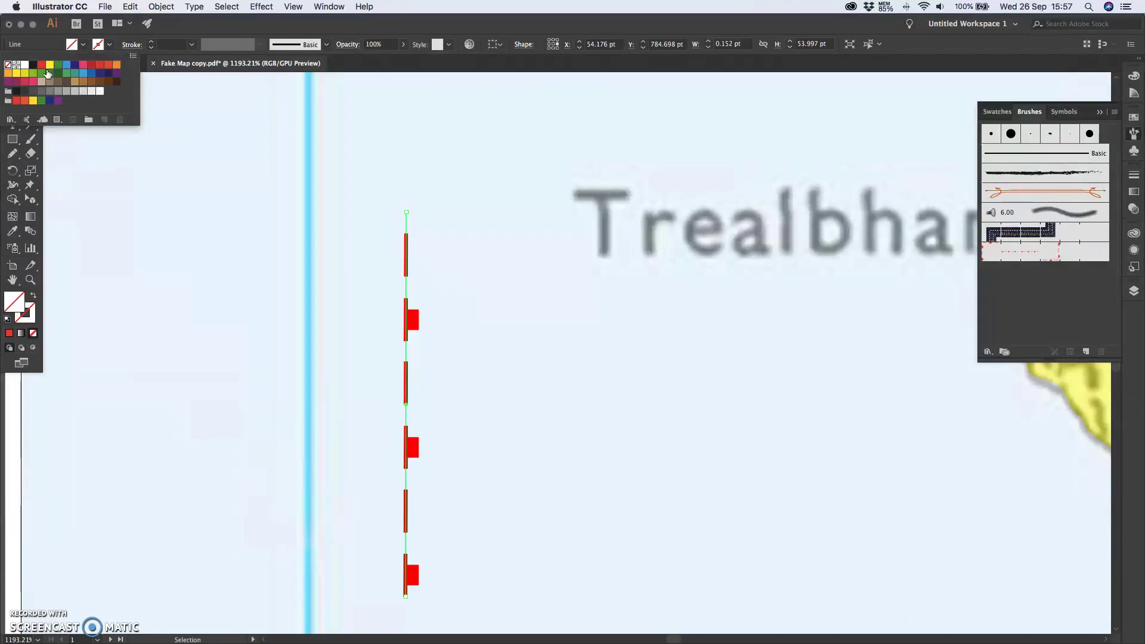
click(542, 294)
click(456, 291)
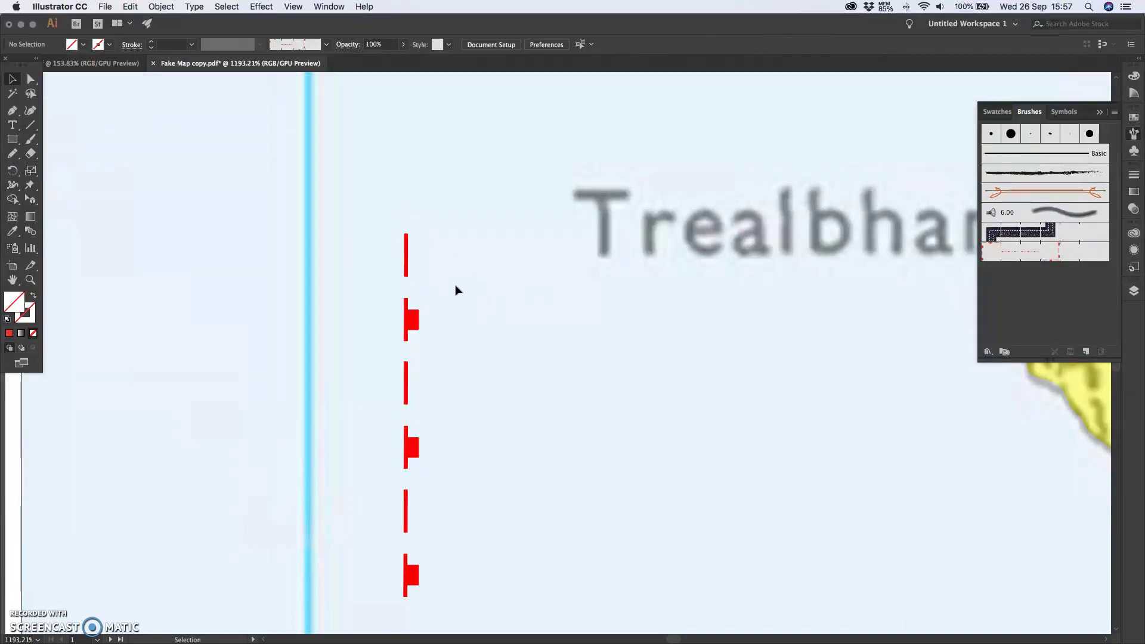
Step: Delete the separate red dashes of the vertical fault symbol beside Trealbhan, keeping its three tick rectangles and the unstroked guide line
click(406, 260)
key(Delete)
click(406, 320)
key(Delete)
click(406, 388)
key(Delete)
click(406, 445)
key(Delete)
click(406, 498)
key(Delete)
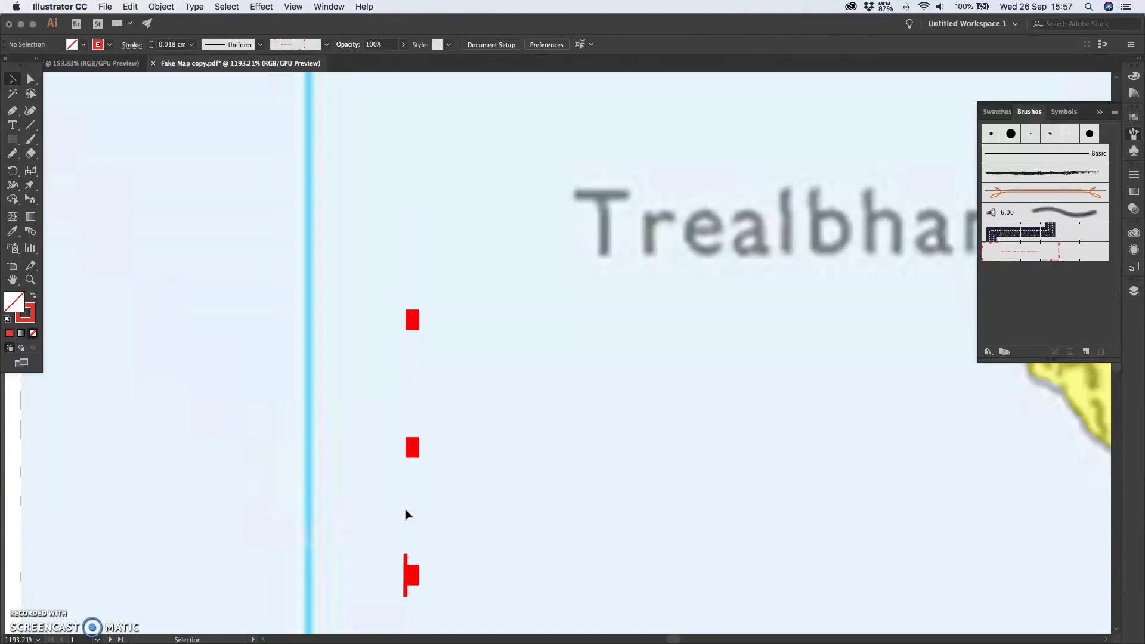
click(405, 580)
key(Delete)
Step: Give the unstroked vertical line joining the three ticks a red stroke with a weight of 0.02 cm
click(406, 560)
click(109, 44)
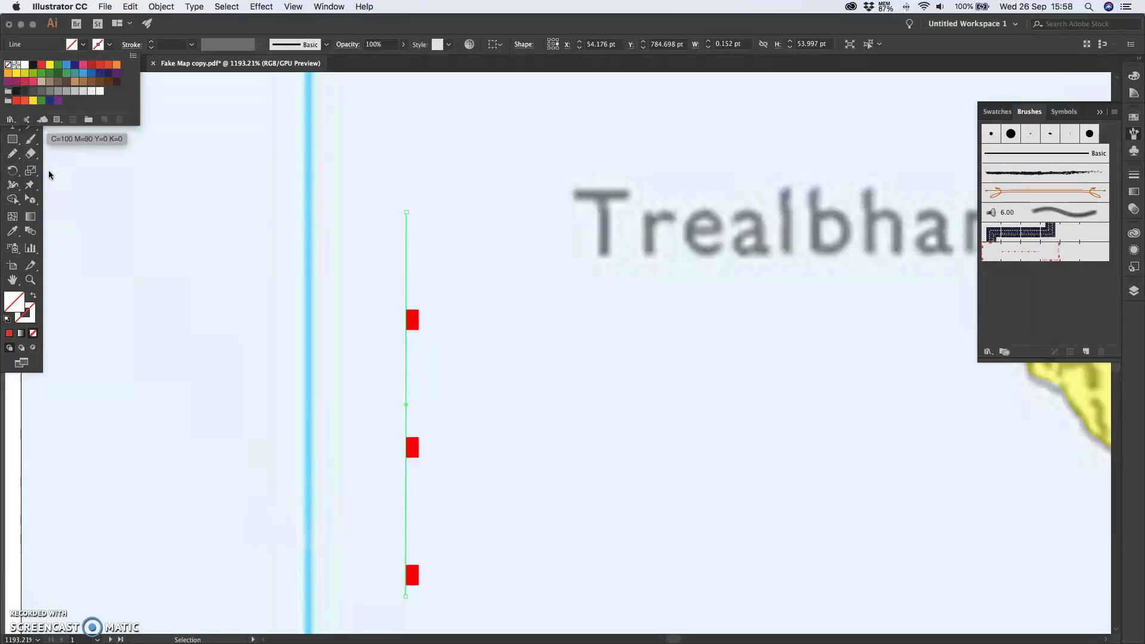
click(40, 66)
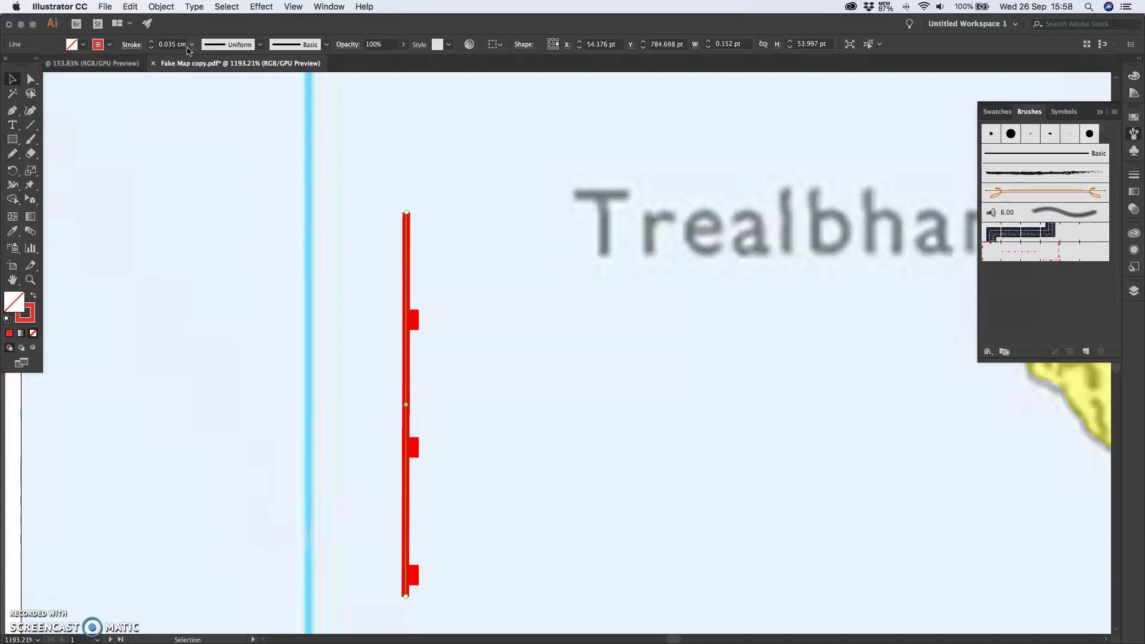
click(192, 45)
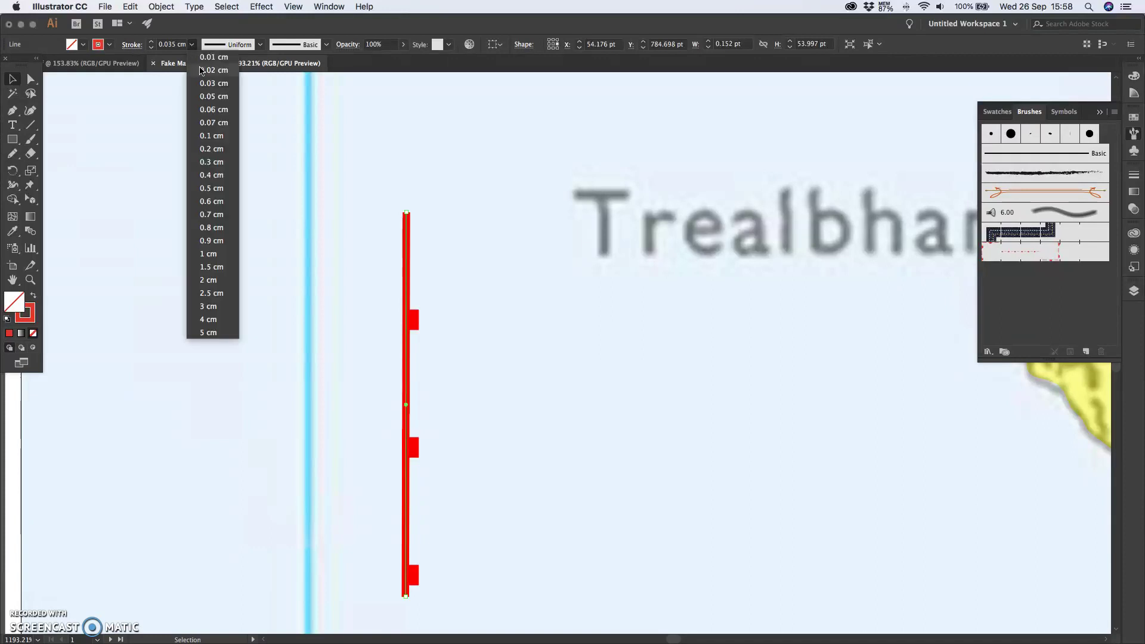
click(203, 71)
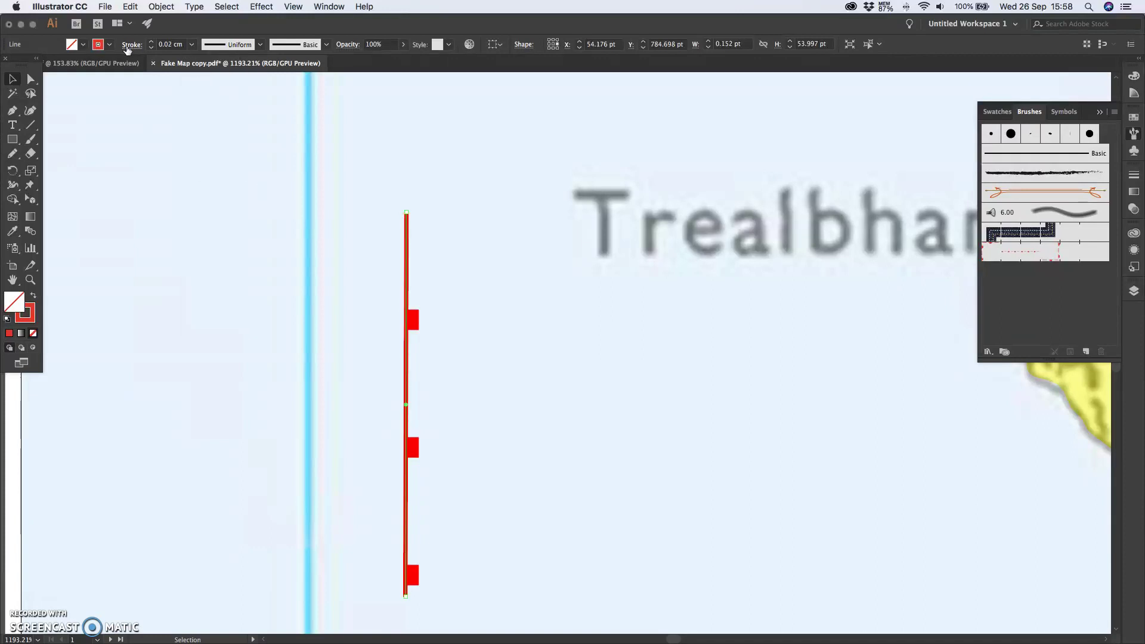
click(261, 220)
Step: Compare the solid-line fault symbol with the brush-drawn fault above Brionn Pholl and check that fault's stroke weight
scroll(258, 238, down, 5)
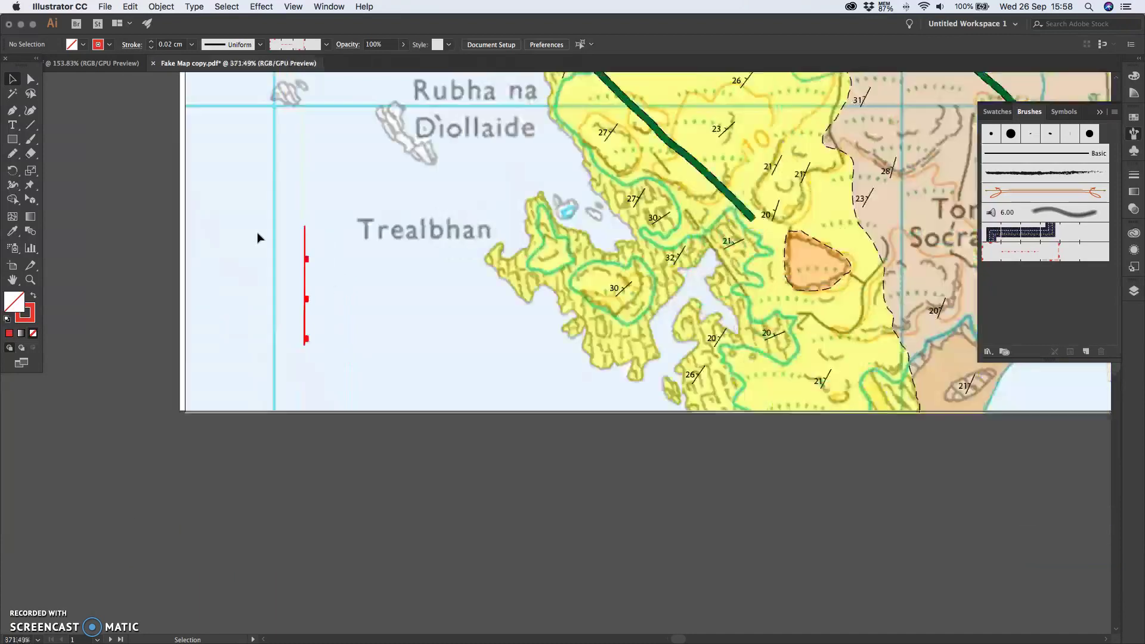
scroll(259, 238, up, 2)
scroll(294, 444, down, 2)
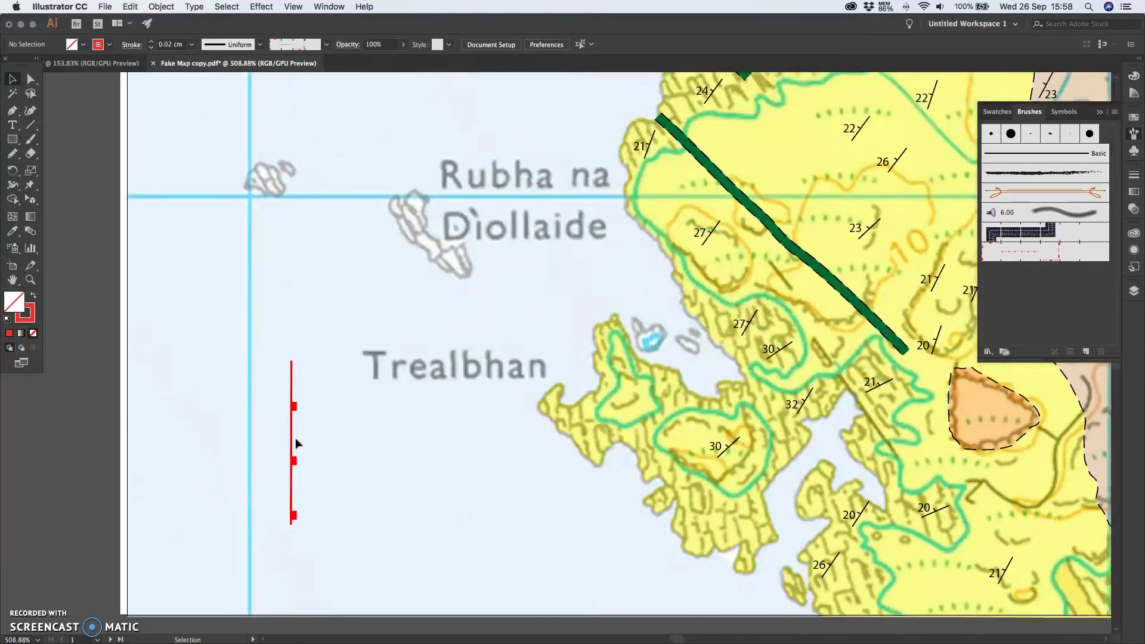
click(292, 397)
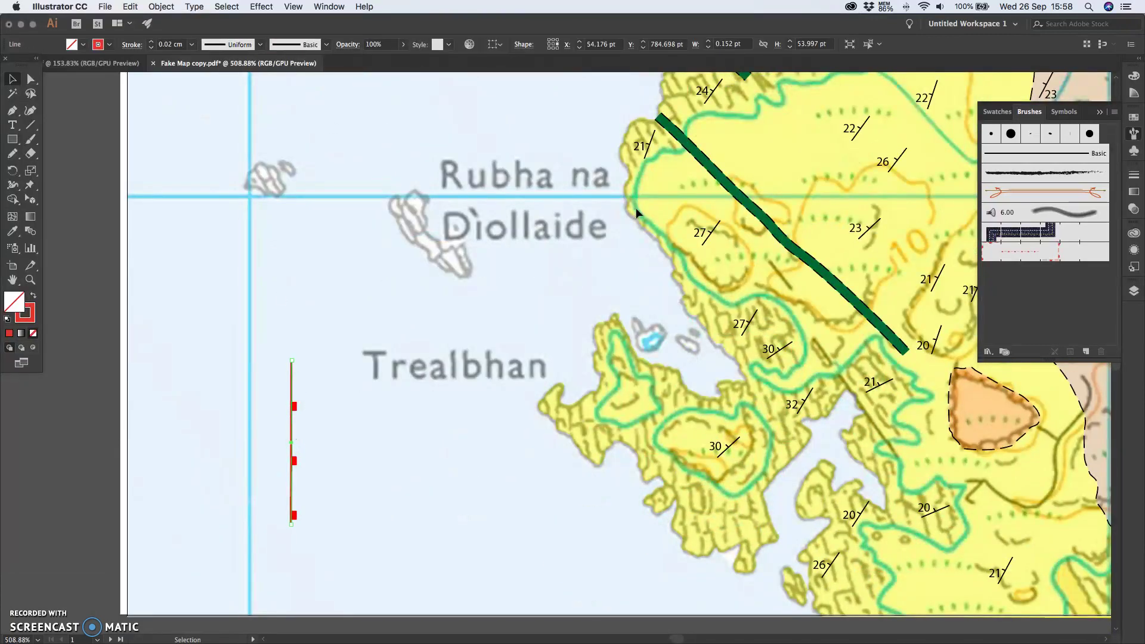
click(707, 173)
scroll(537, 209, up, 5)
click(652, 193)
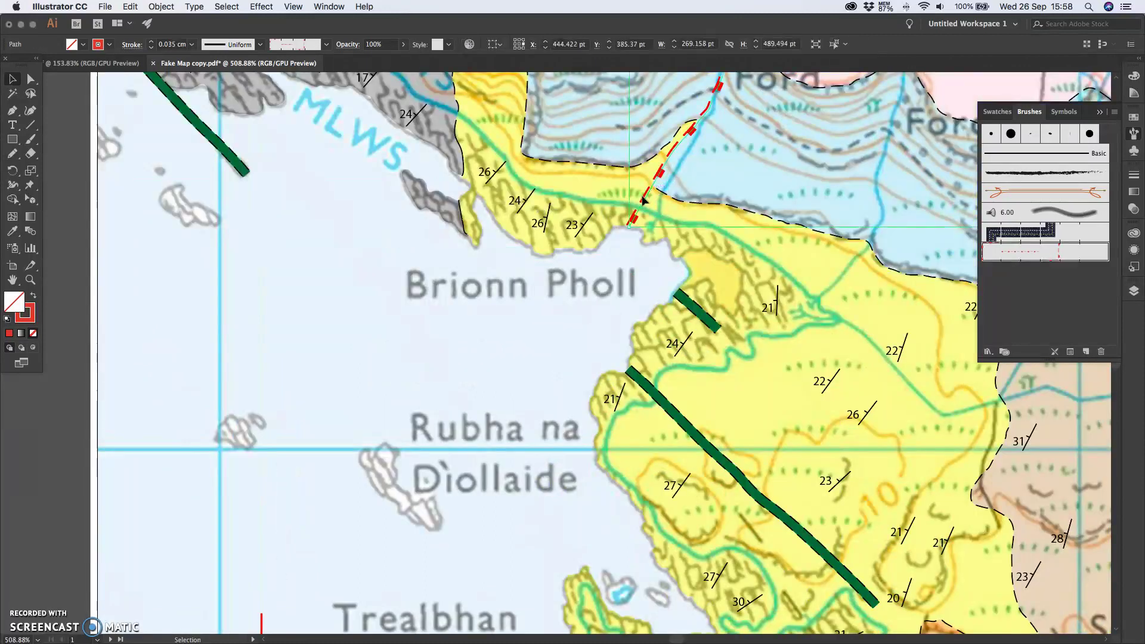
click(645, 201)
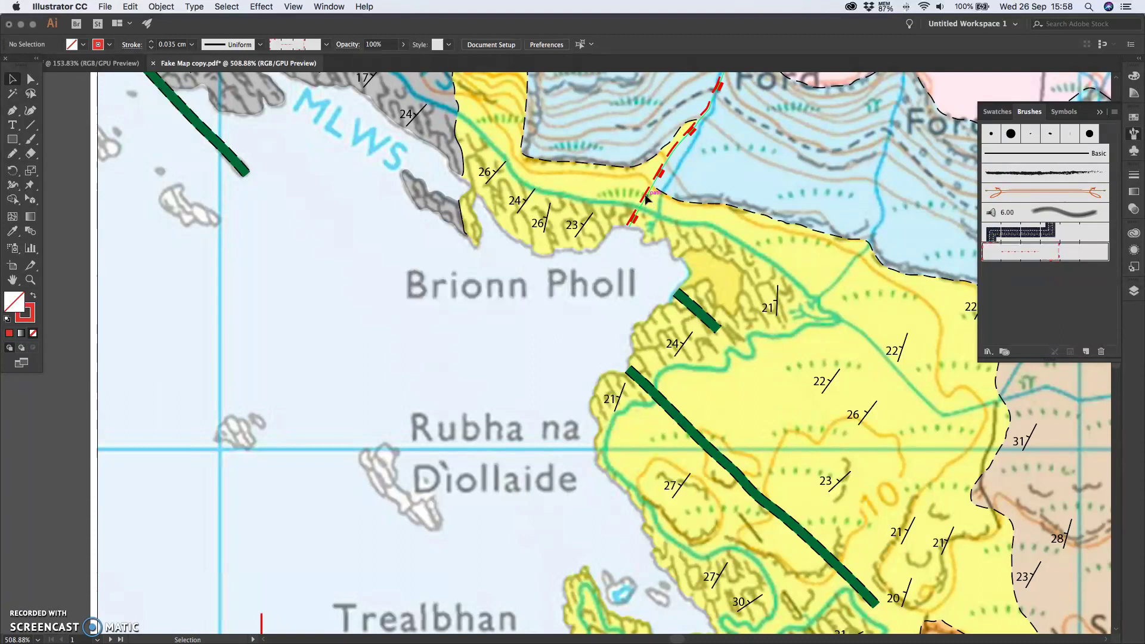
click(646, 198)
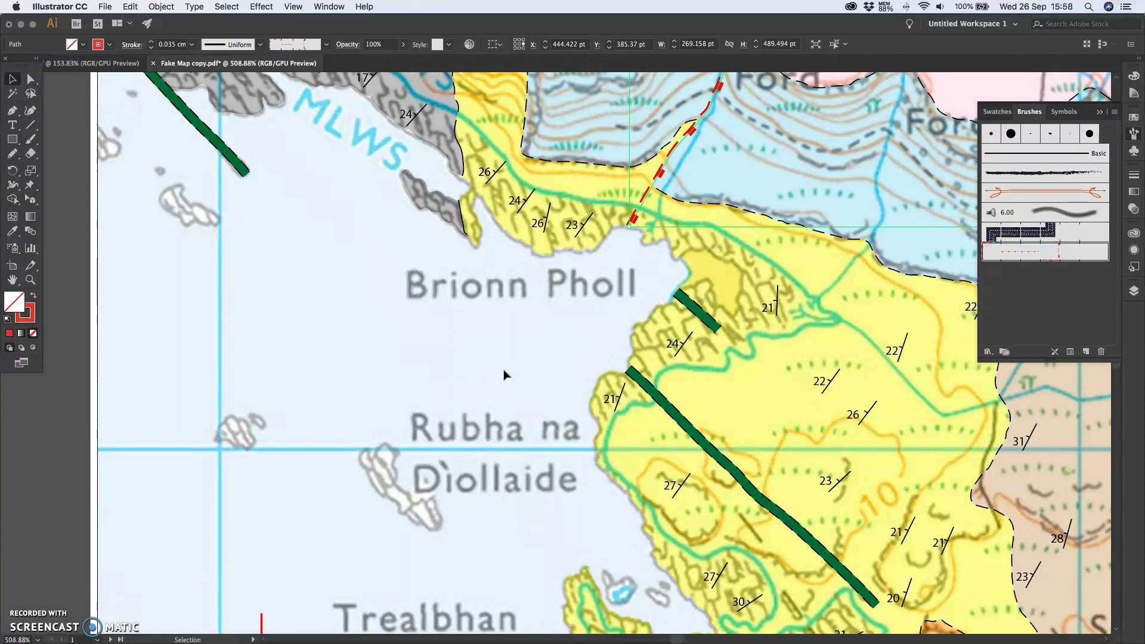
Step: Set the stroke weight of the fault symbol's vertical line to 0.035 cm
scroll(286, 424, down, 10)
click(277, 477)
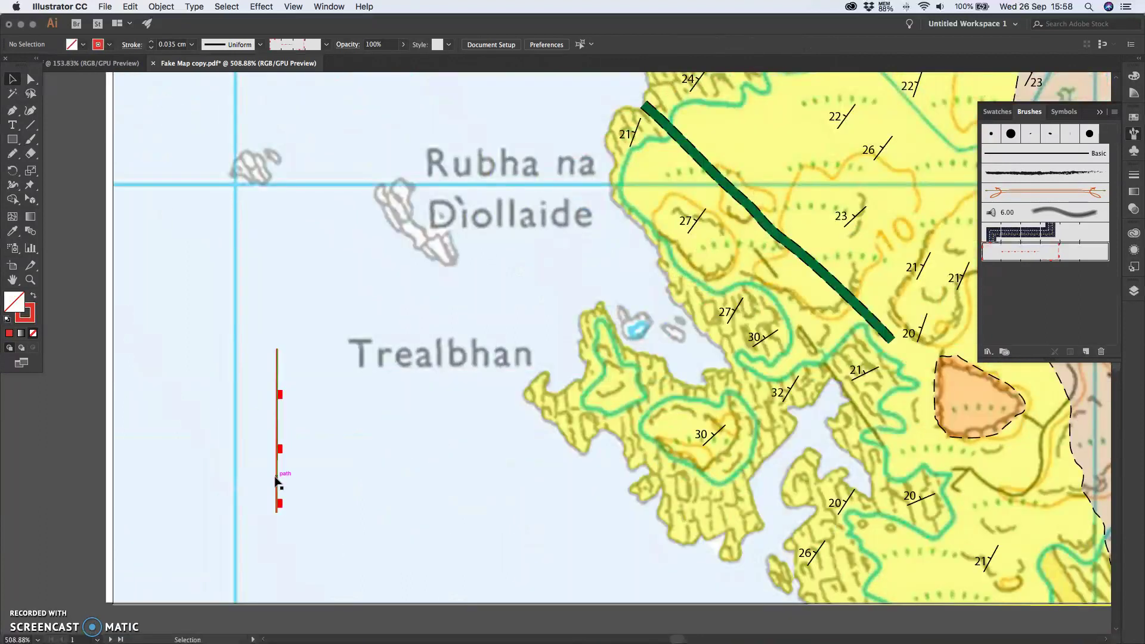
click(189, 47)
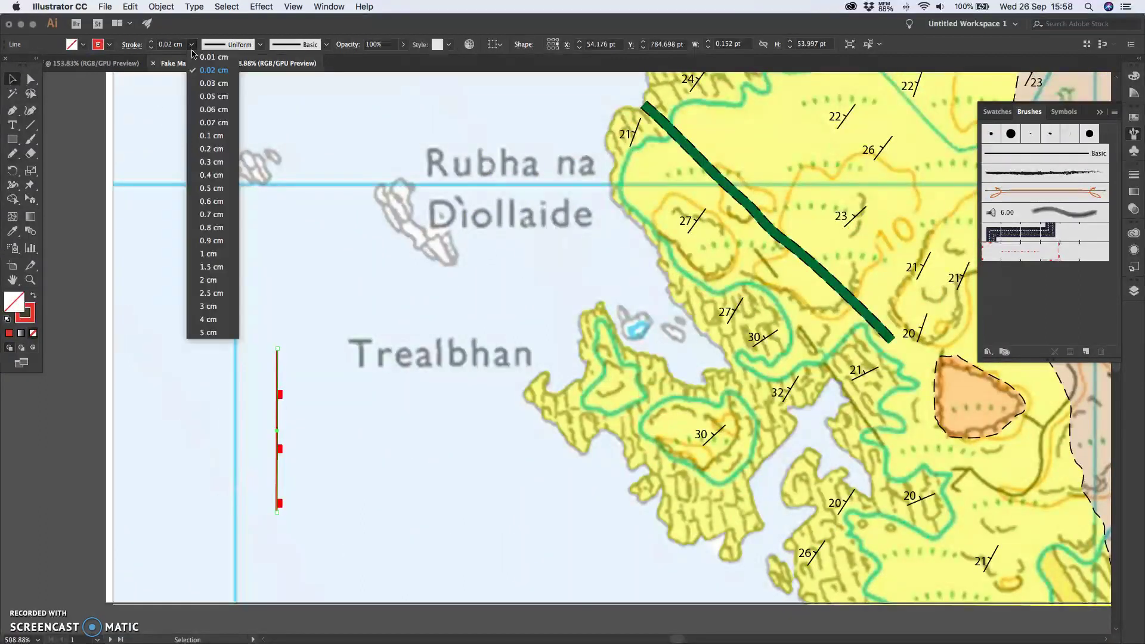
click(213, 83)
click(172, 45)
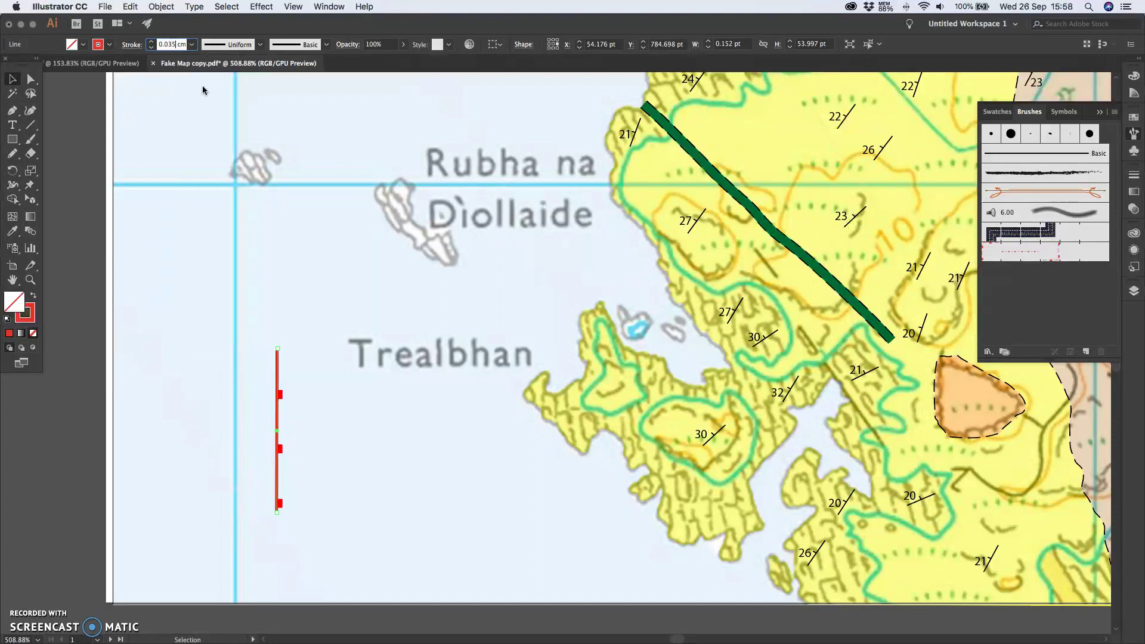
click(311, 182)
Step: Nudge the brush-drawn fault between Fionn Ghlac and the Ford labels very slightly downward along the rock boundary
scroll(311, 182, up, 10)
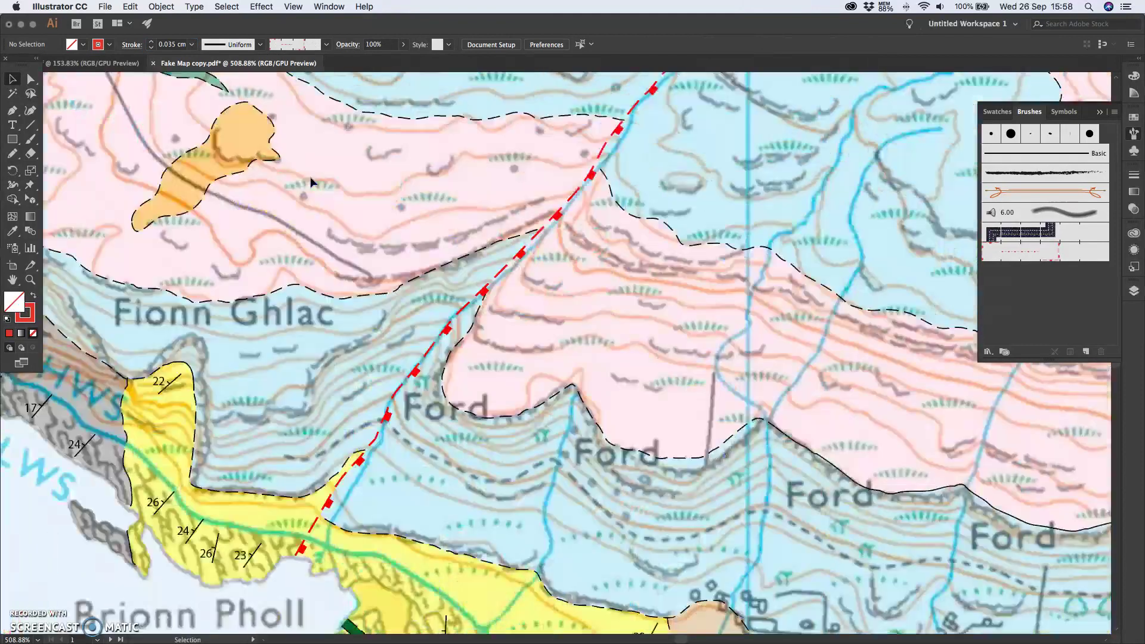
scroll(319, 194, up, 5)
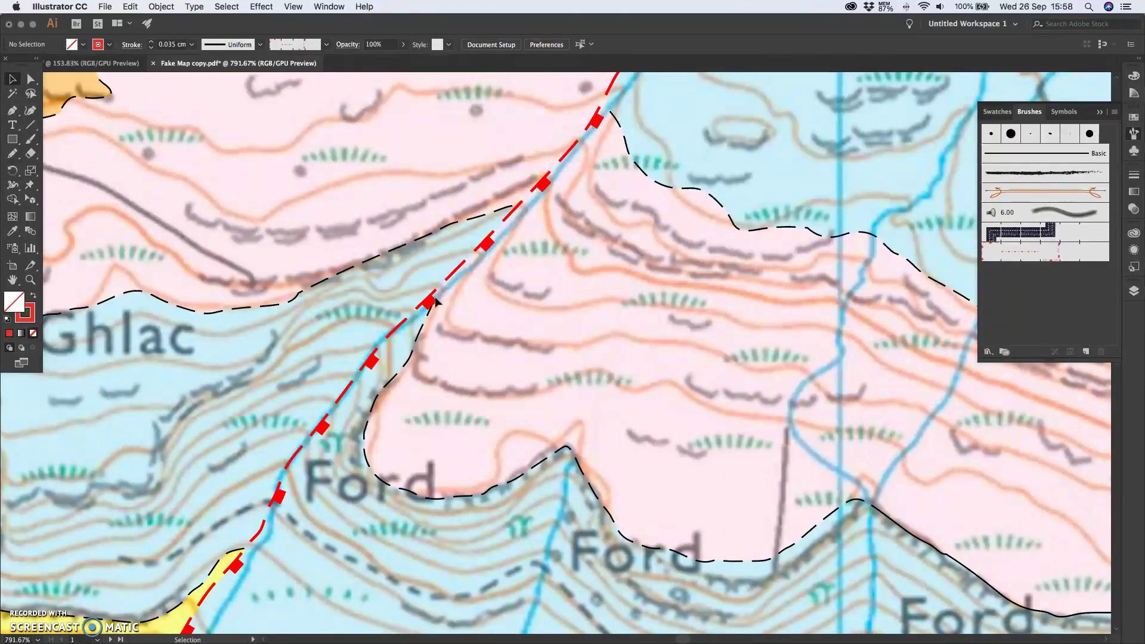
click(435, 299)
drag(430, 305, 431, 306)
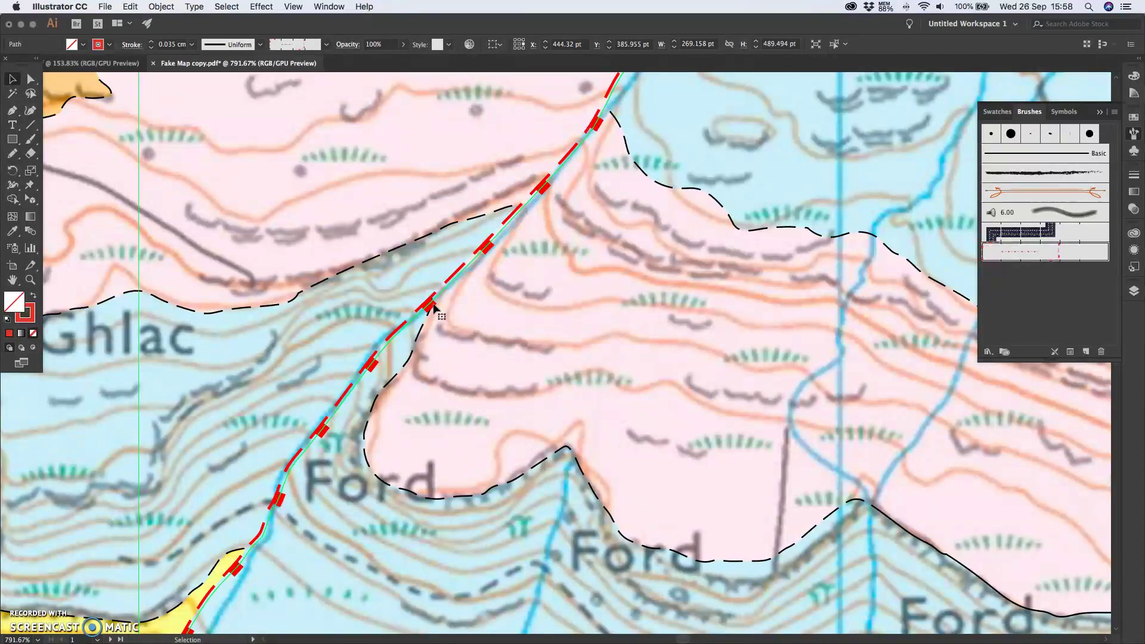
click(596, 294)
Step: Examine how closely the fault's dashes and ticks follow the rock boundary from Brionn Pholl northward past the Ford label
scroll(596, 294, down, 10)
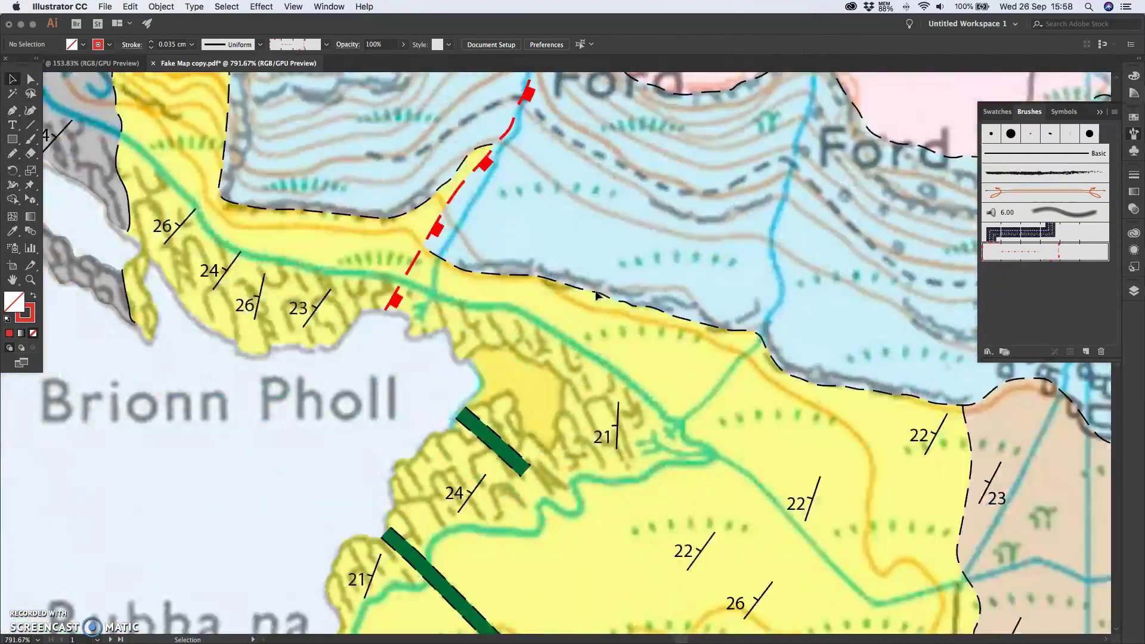
scroll(597, 296, up, 10)
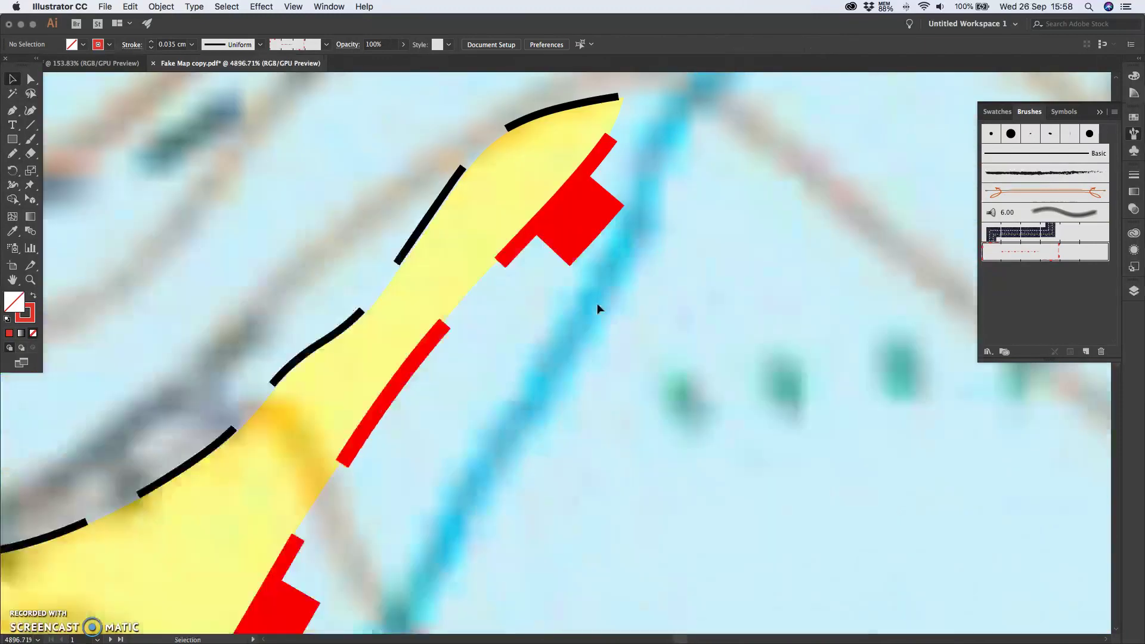
scroll(598, 307, up, 10)
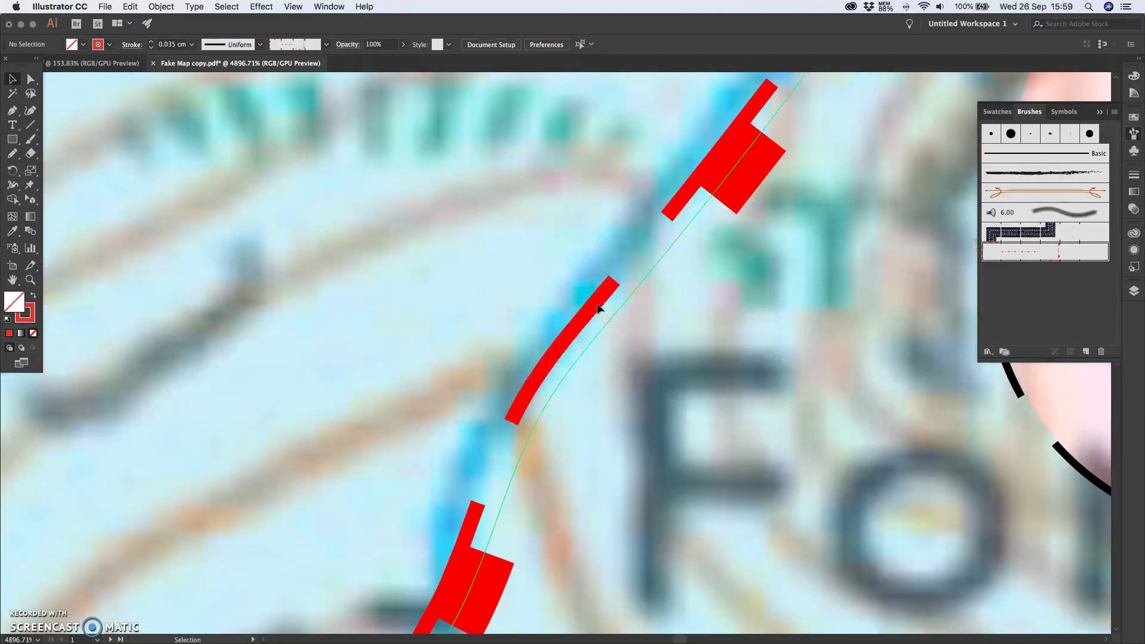
scroll(599, 307, up, 10)
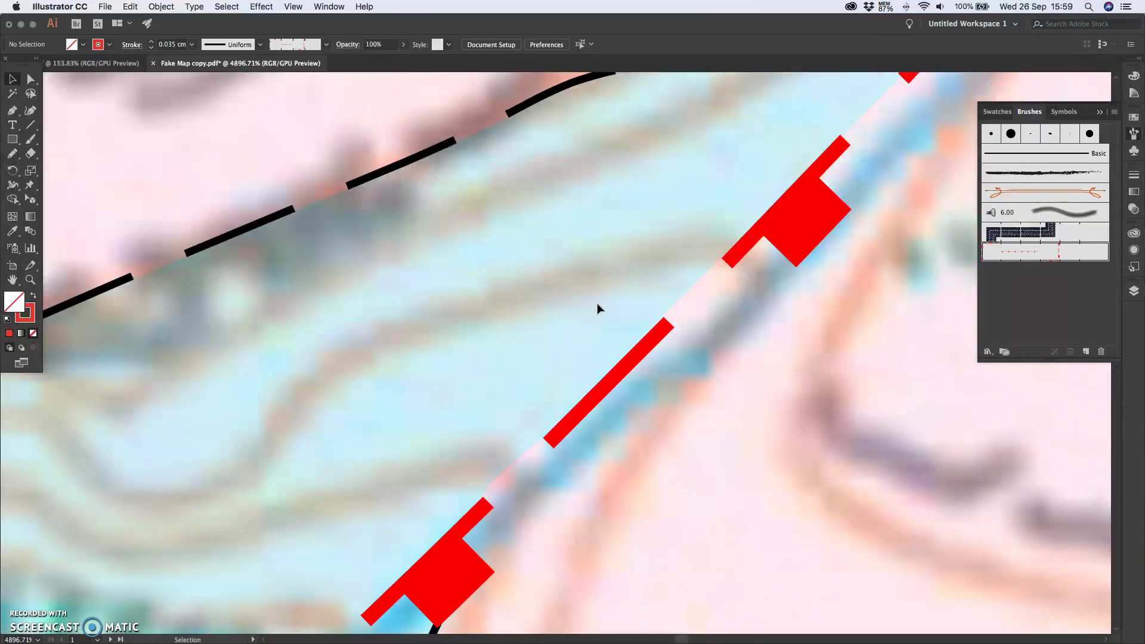
scroll(598, 307, down, 3)
scroll(735, 198, up, 10)
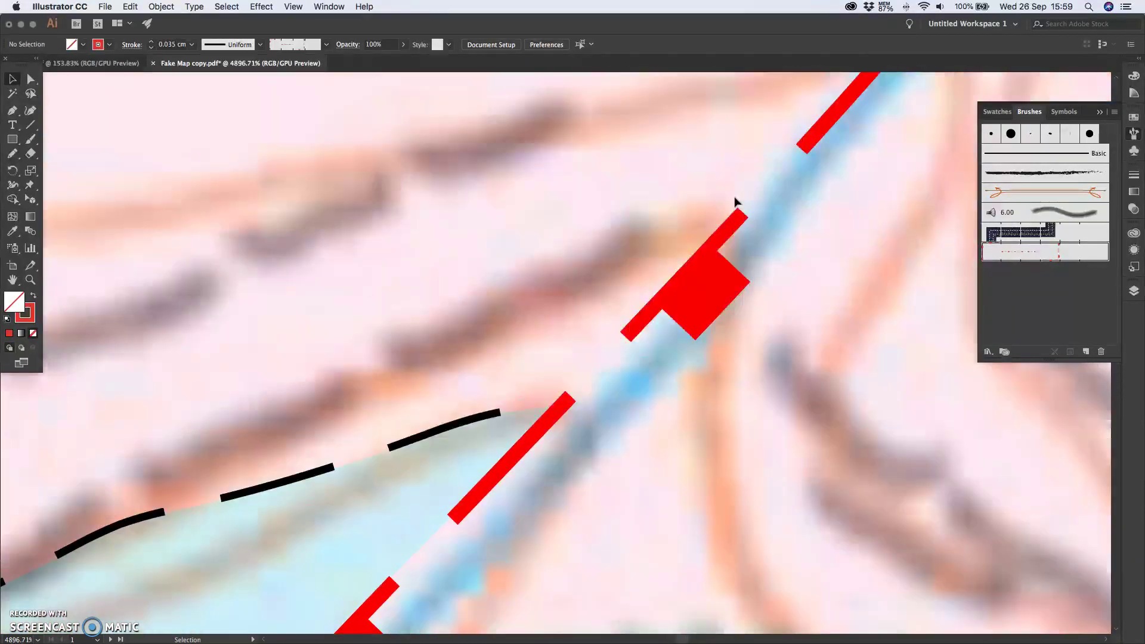
scroll(735, 198, up, 10)
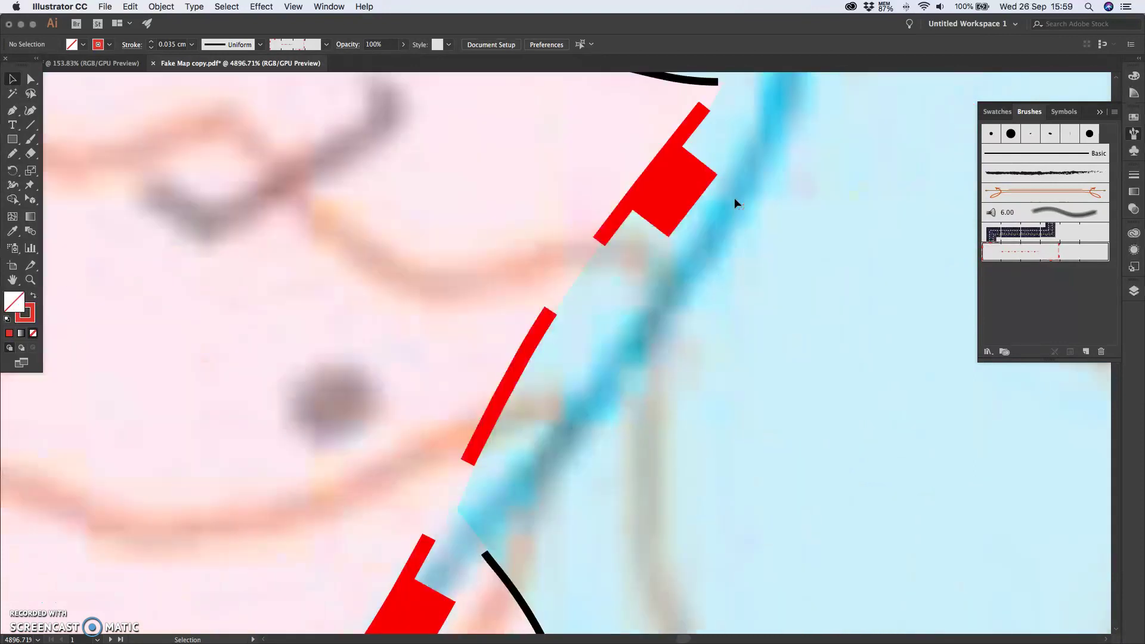
scroll(584, 295, up, 5)
scroll(585, 295, right, 2)
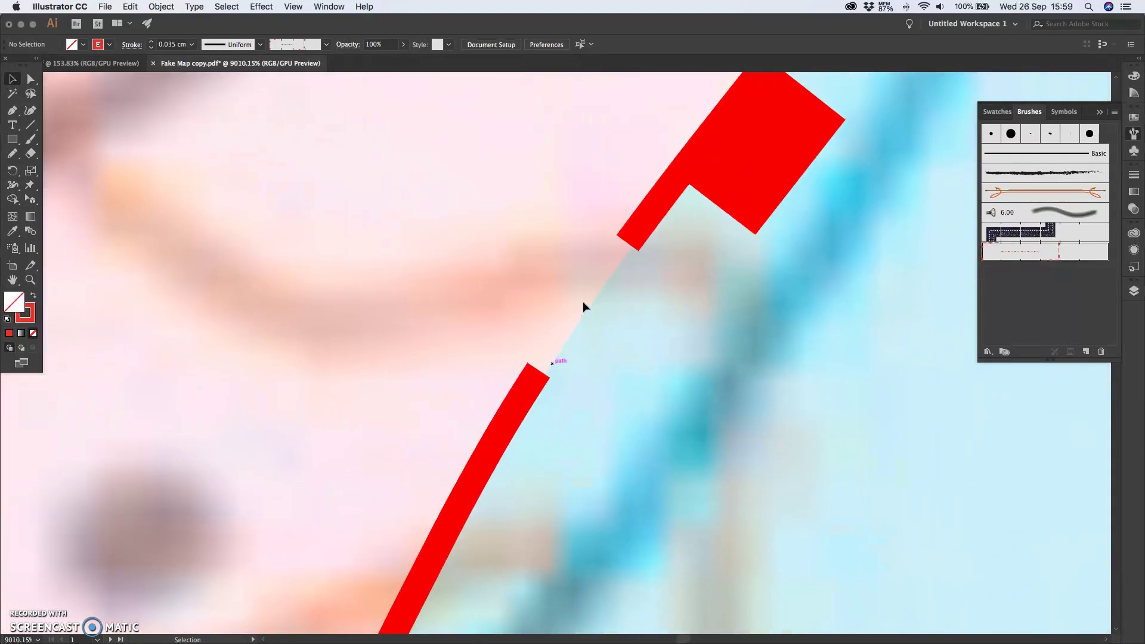
scroll(655, 221, down, 10)
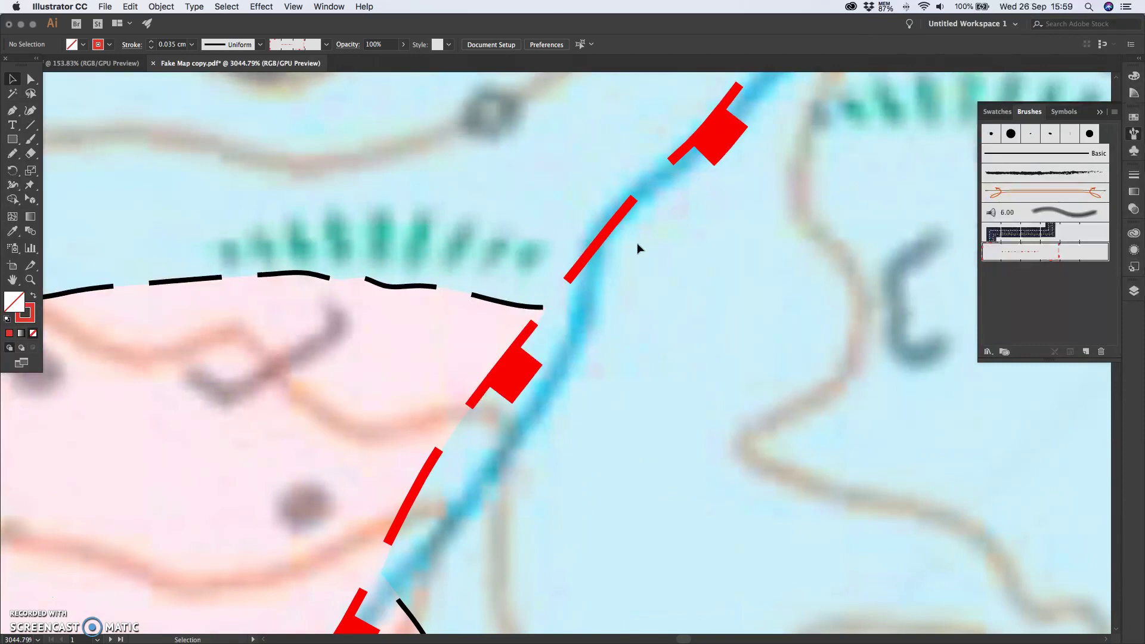
scroll(636, 248, down, 10)
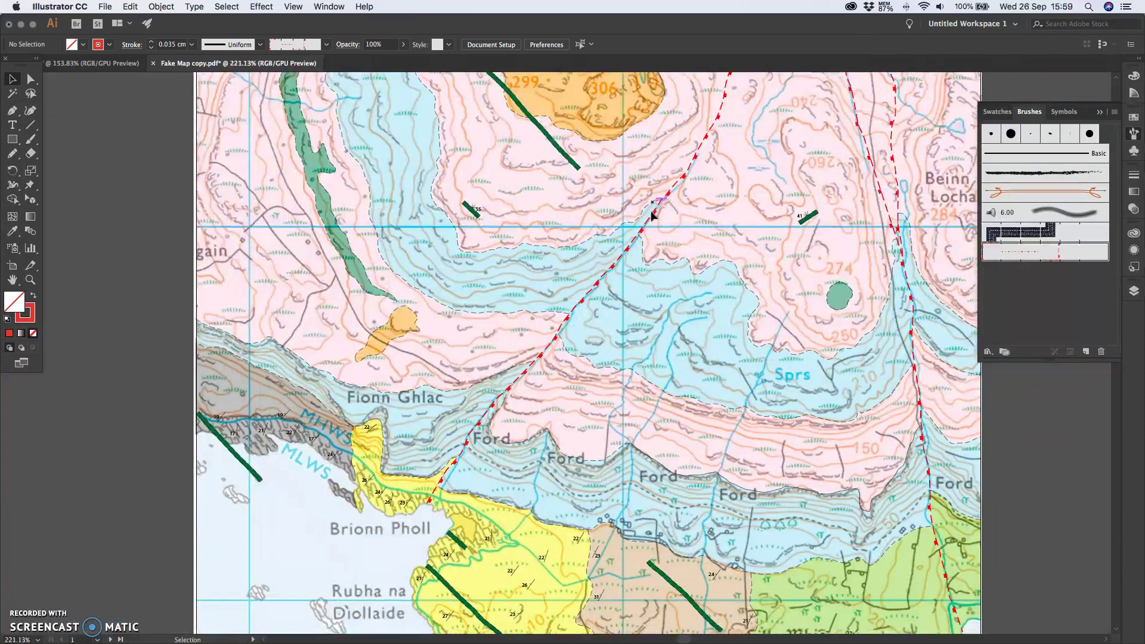
Step: Set the stroke weight of the solid vertical line in the fault symbol beside Trealbhan to 0.02 cm
scroll(253, 536, up, 9)
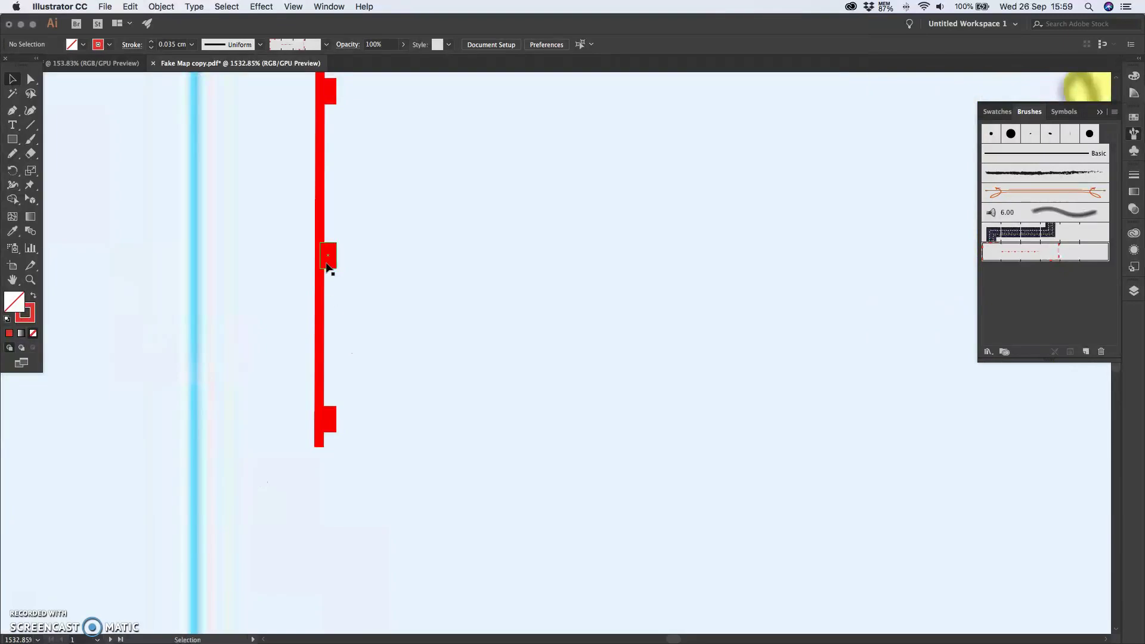
click(318, 299)
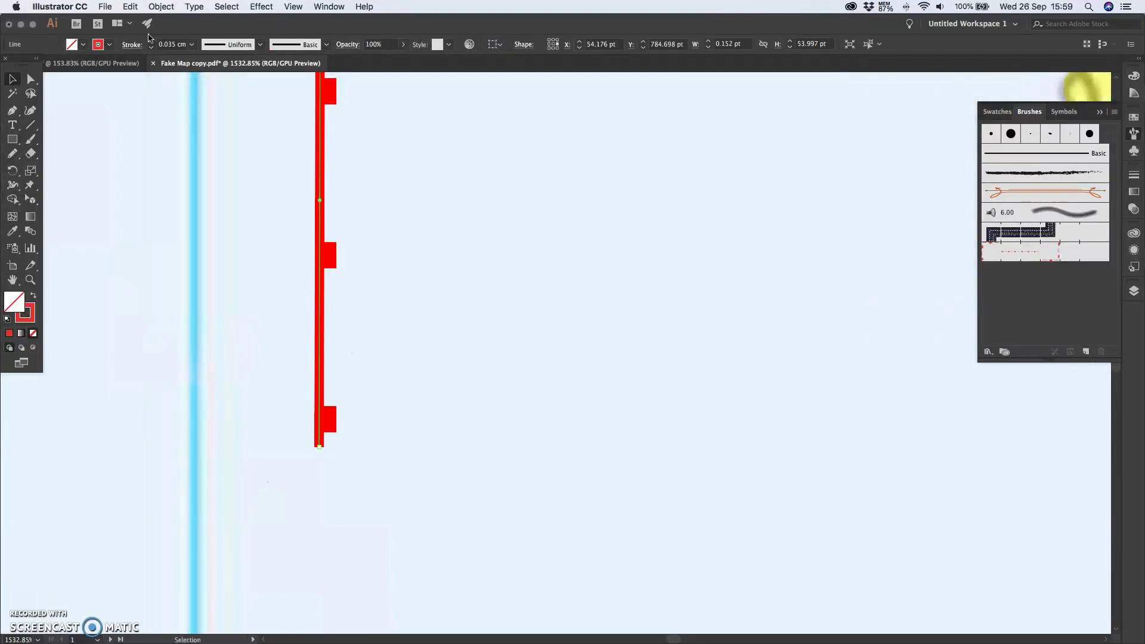
click(192, 45)
click(208, 70)
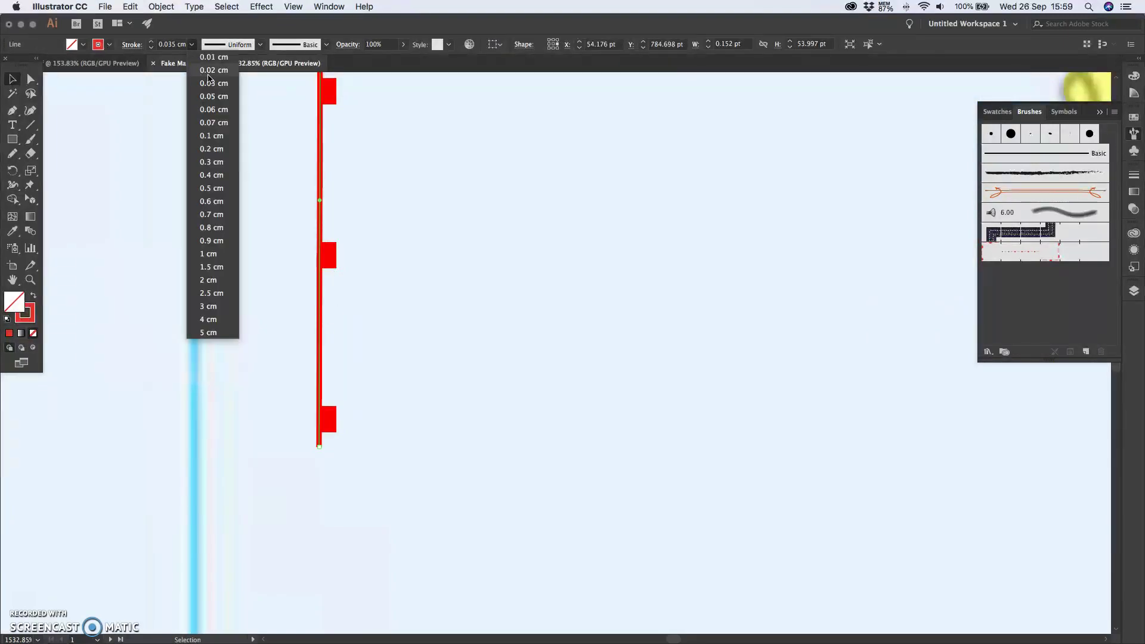
click(471, 223)
Step: Duplicate the solid-line fault symbol, rotate the copy 90° clockwise to horizontal, and place it just above the Trealbhan label
scroll(469, 225, down, 5)
drag(374, 234, 445, 411)
key(ctrl+c)
click(465, 312)
key(ctrl+v)
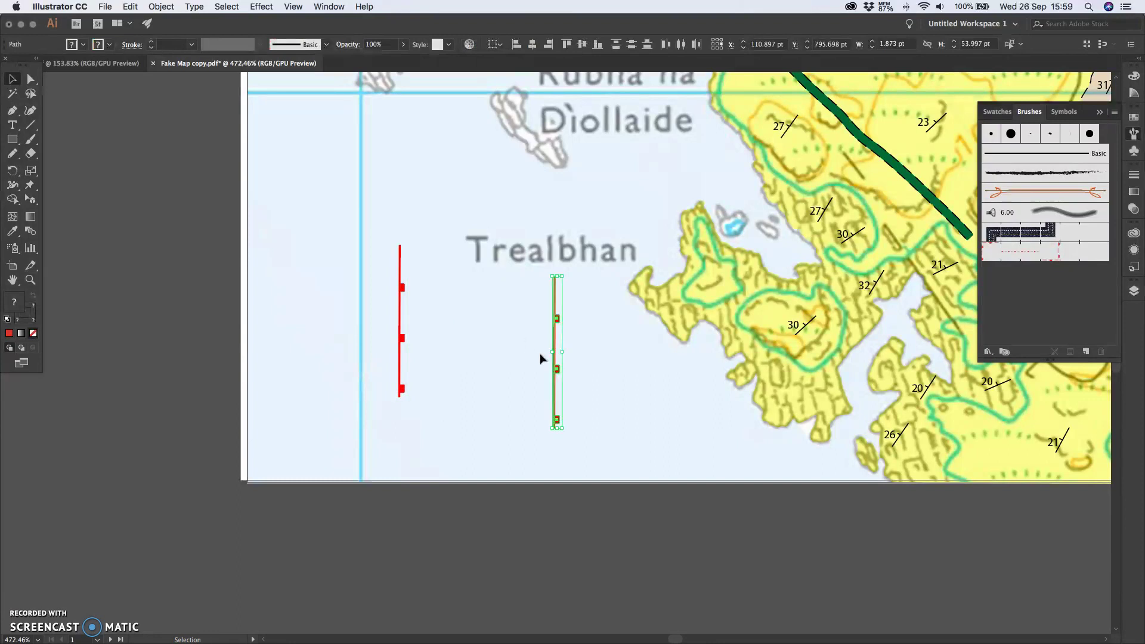
drag(546, 353, 539, 230)
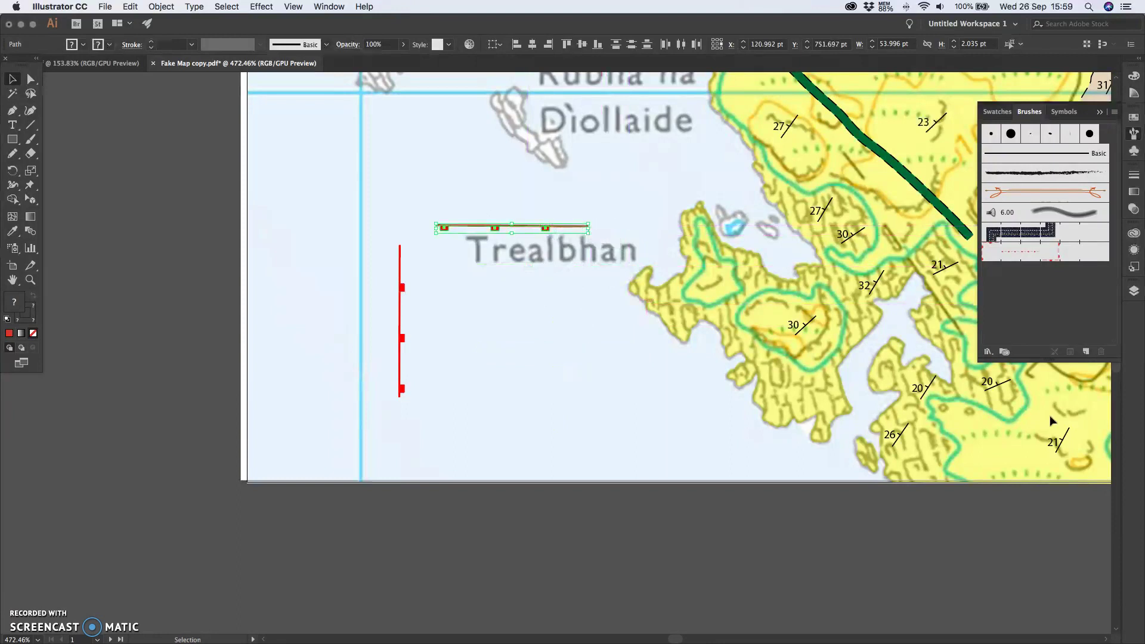
Step: Start a new pattern brush from the selected horizontal fault symbol, with Auto-Centered outer and inner corner tiles and the original side tile
click(1088, 354)
click(464, 380)
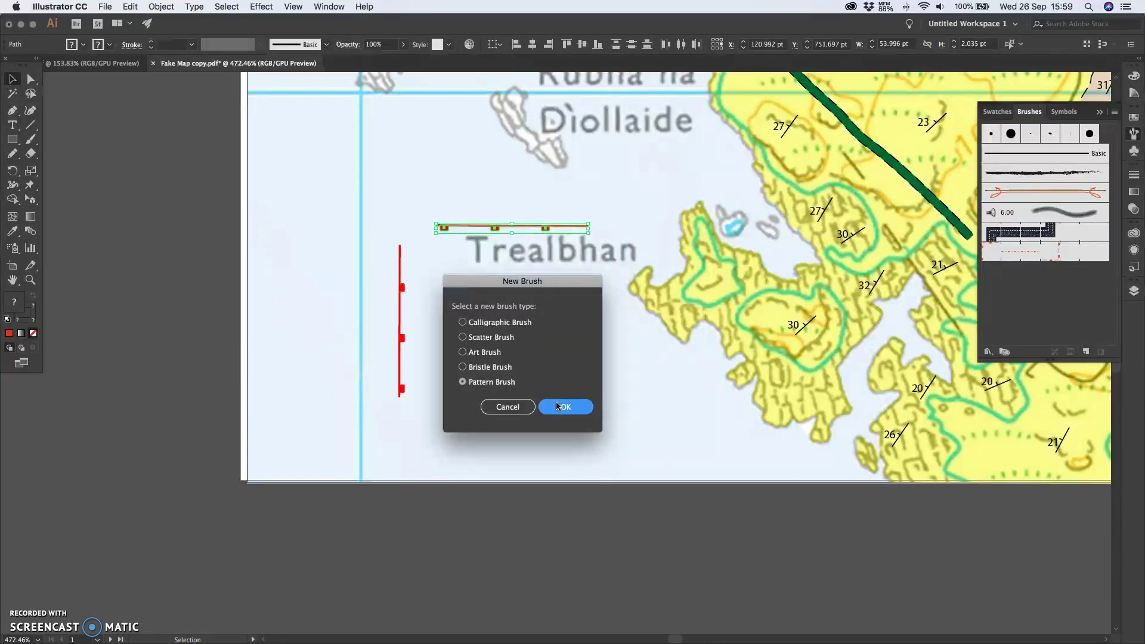
key(Return)
click(405, 275)
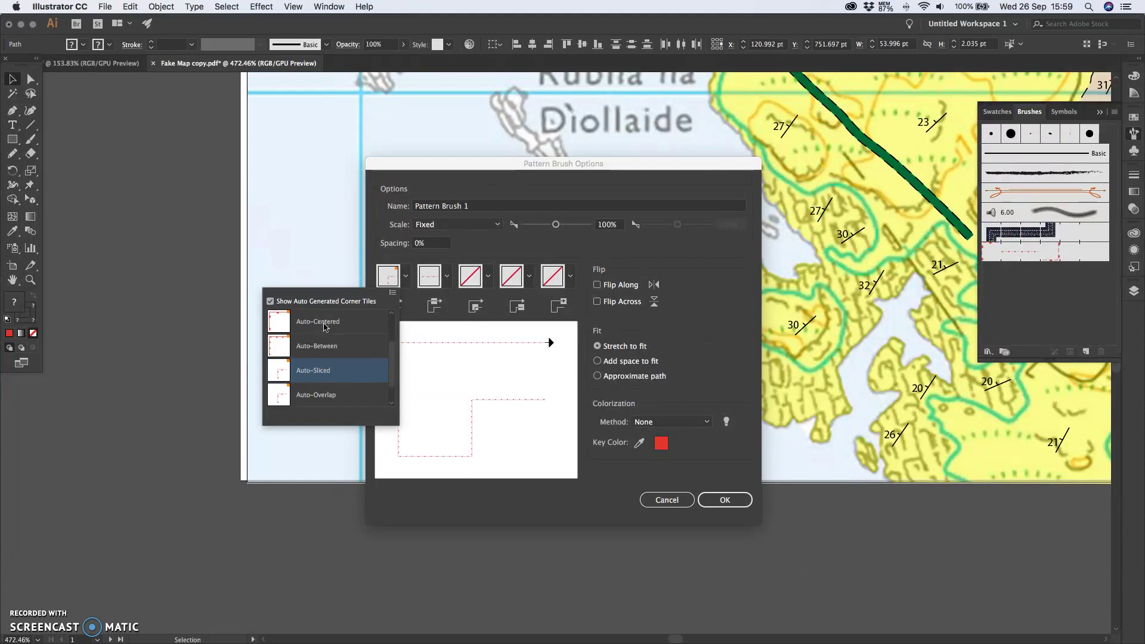
click(334, 327)
click(447, 276)
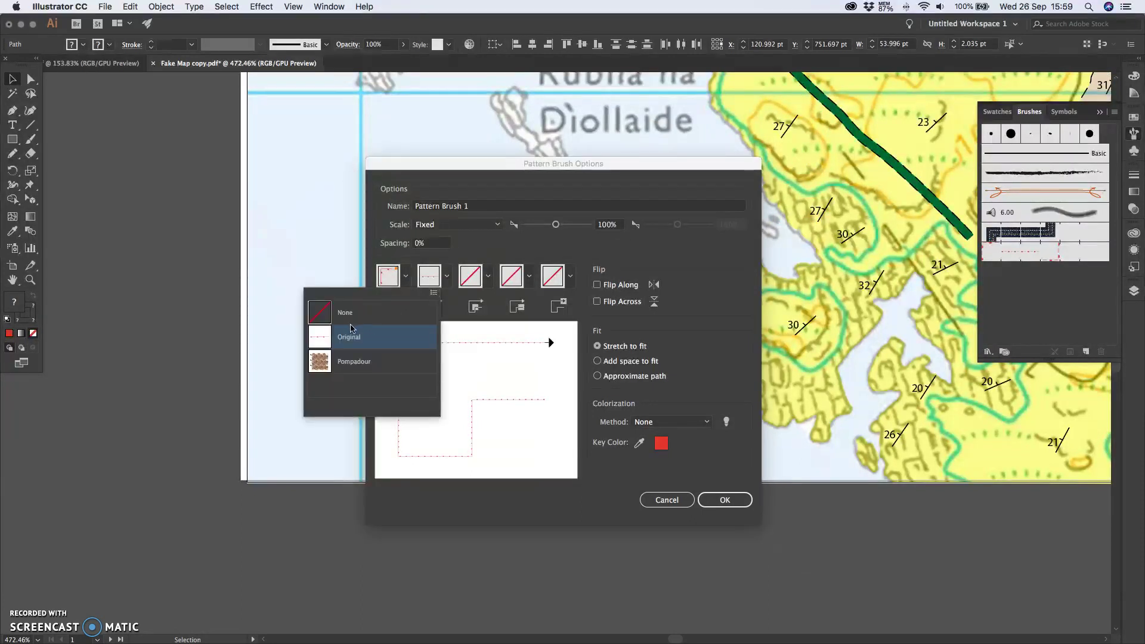
click(510, 319)
click(487, 276)
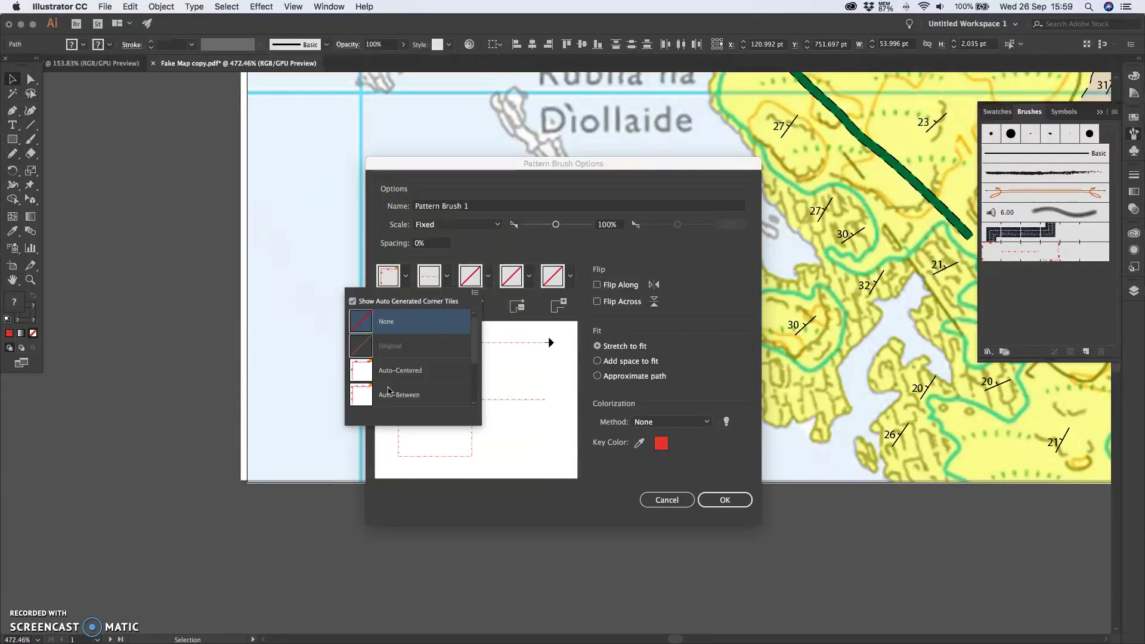
click(396, 374)
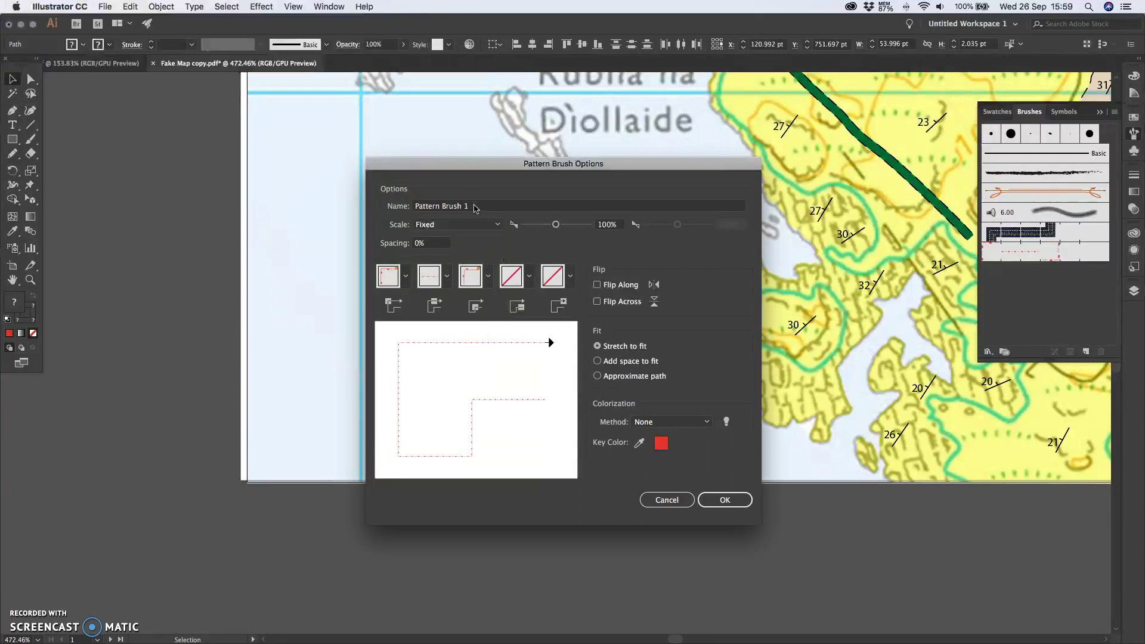
Step: Name the new pattern brush Normal Fault Observed and save it
drag(475, 207, 382, 207)
text(Normal F)
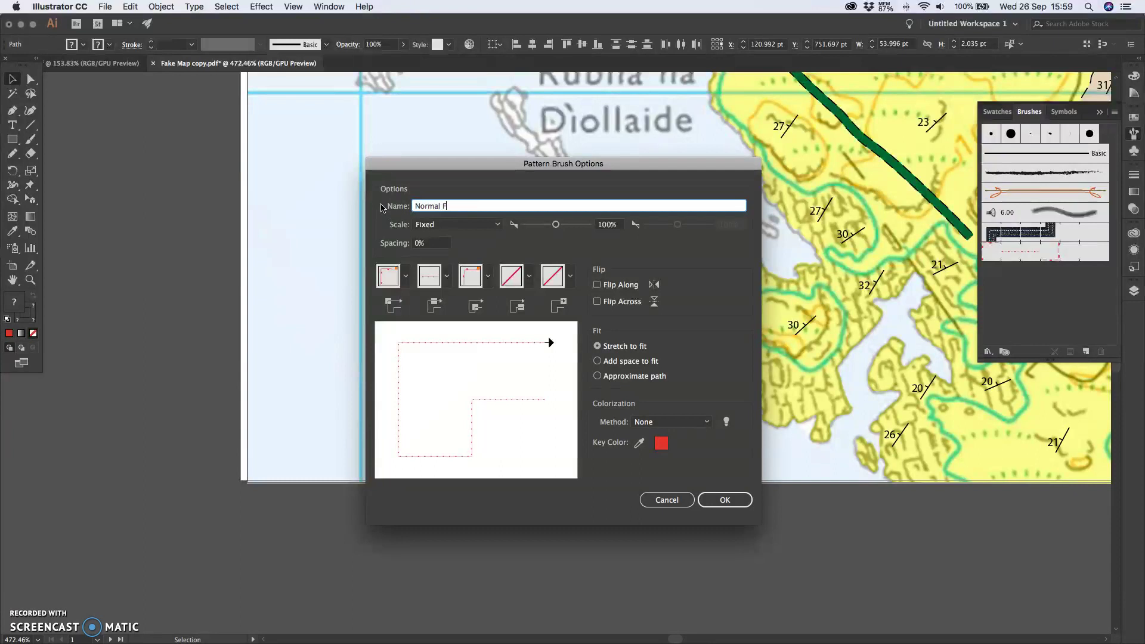
text(ault Observed)
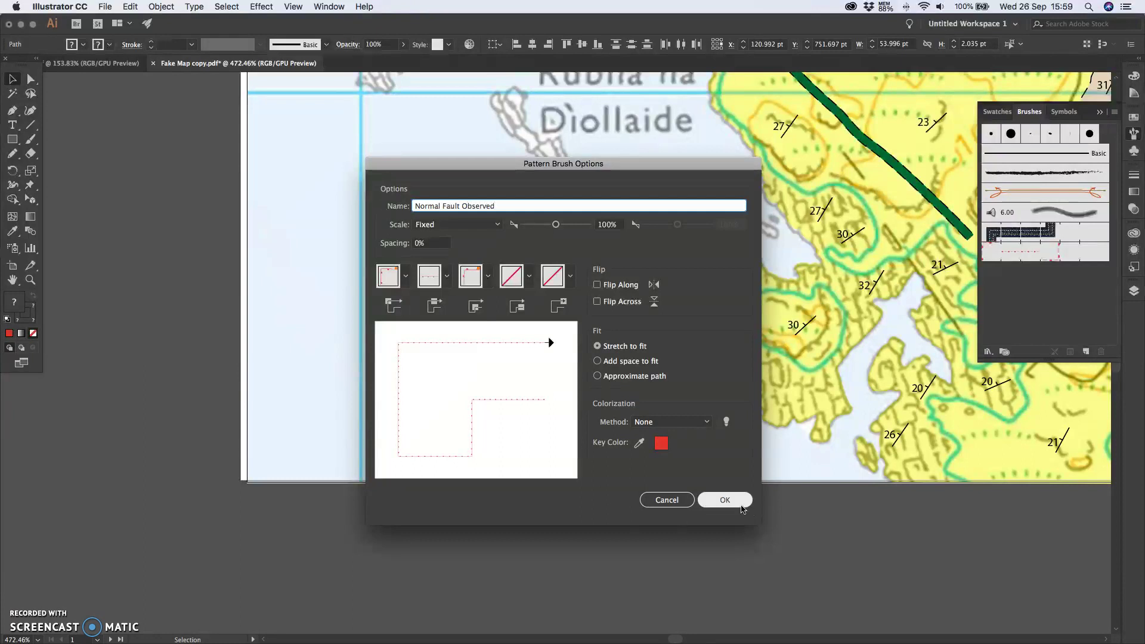
click(741, 507)
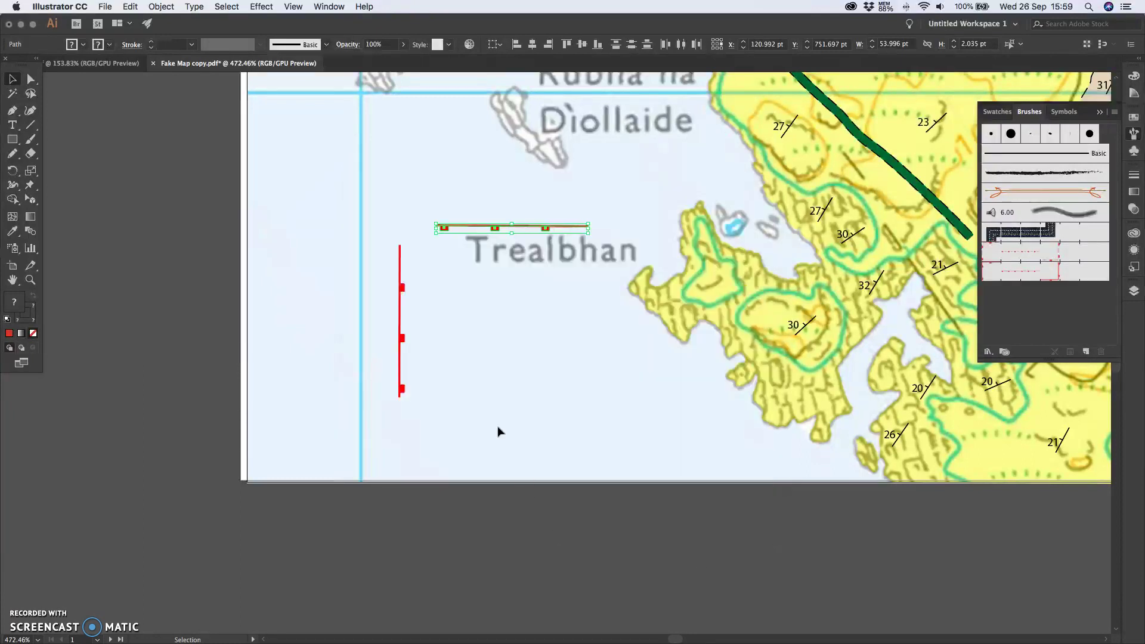
Step: Draw a winding freehand test line around the Trealbhan label and apply the Normal Fault Observed brush to it
click(12, 154)
scroll(535, 440, up, 5)
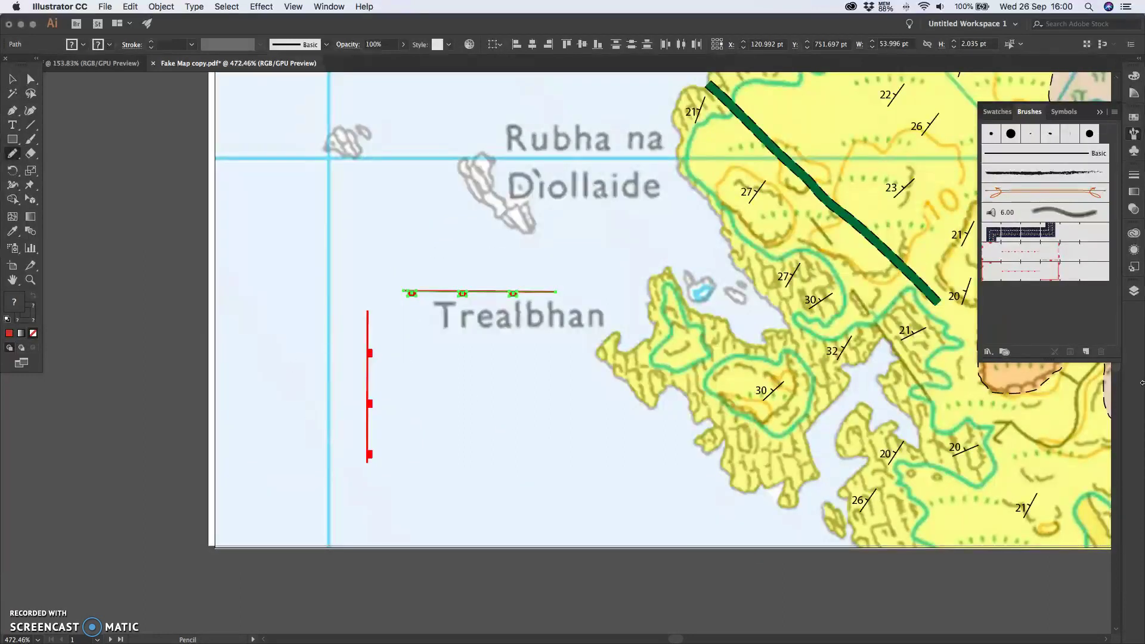
mouse_move(196, 292)
mouse_down()
mouse_move(236, 285)
mouse_move(229, 421)
mouse_move(267, 480)
mouse_move(271, 357)
mouse_move(302, 274)
mouse_move(328, 466)
mouse_move(359, 249)
mouse_move(387, 278)
mouse_move(473, 452)
mouse_move(555, 366)
mouse_move(610, 261)
mouse_move(427, 154)
mouse_up()
click(1065, 275)
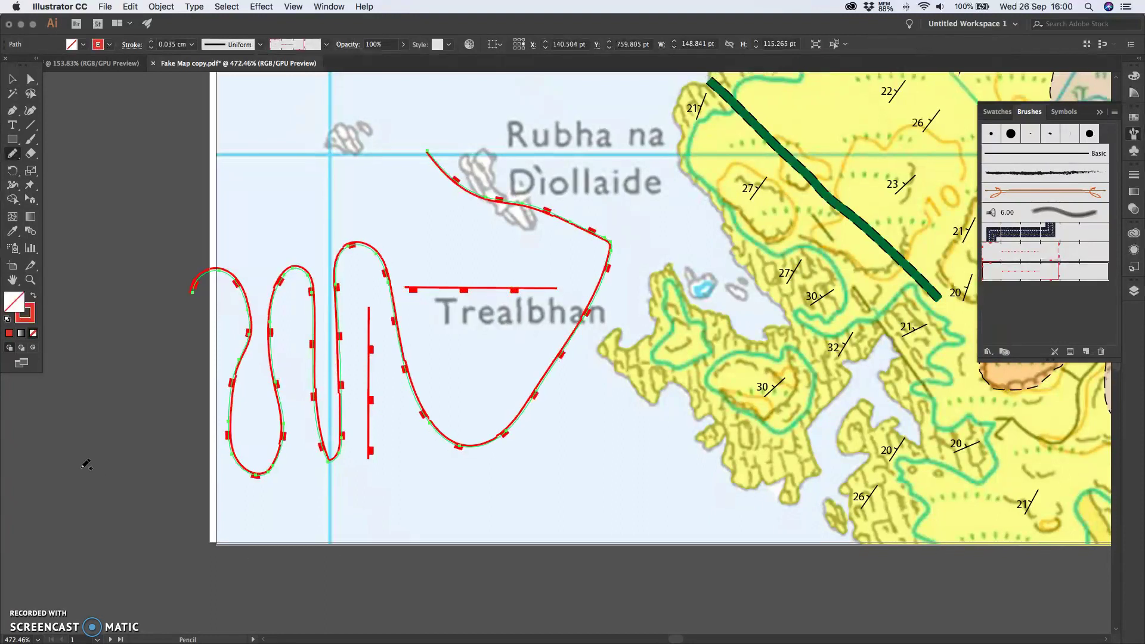
Step: Draw a second freehand test line with the fault brush around the outside of the winding line, undoing the first attempt
scroll(161, 285, down, 5)
scroll(161, 285, left, 3)
mouse_move(188, 257)
mouse_down()
mouse_move(158, 392)
mouse_move(198, 452)
mouse_up()
key(cmd+z)
scroll(825, 96, up, 5)
scroll(825, 95, right, 2)
mouse_move(449, 205)
mouse_down()
mouse_move(603, 261)
mouse_move(648, 304)
mouse_move(516, 587)
mouse_move(403, 597)
mouse_move(250, 572)
mouse_move(179, 449)
mouse_up()
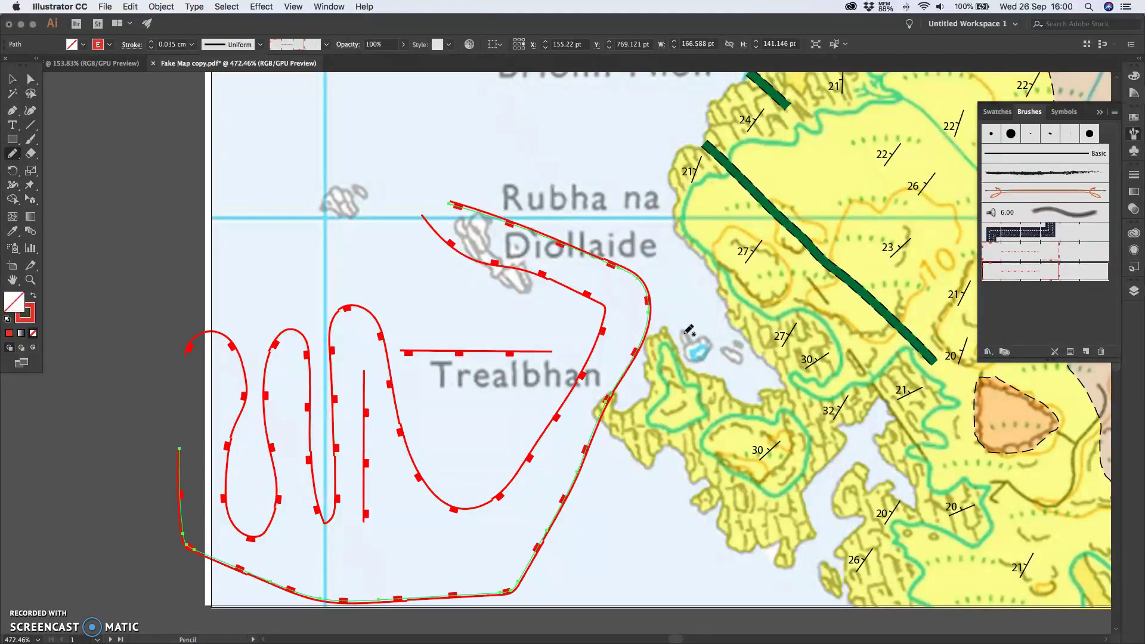
Step: Draw a U-shaped freehand test line about 65 pt wide below the Trealbhan label and apply the Normal Fault Observed brush to it
scroll(639, 429, down, 5)
scroll(486, 470, up, 3)
scroll(486, 470, up, 15)
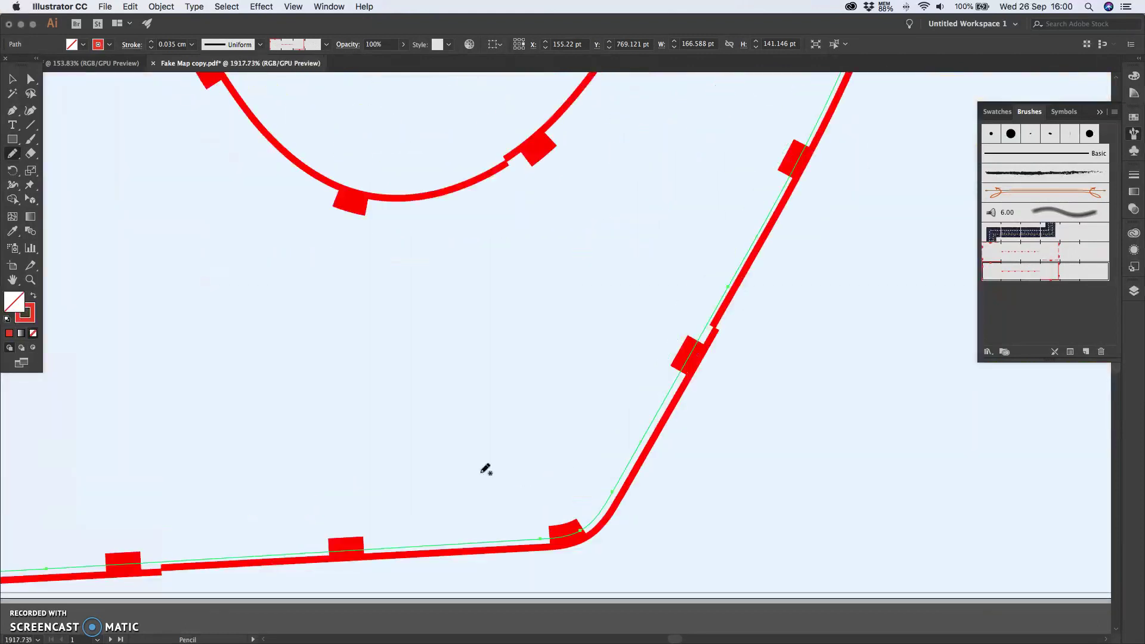
scroll(476, 356, down, 10)
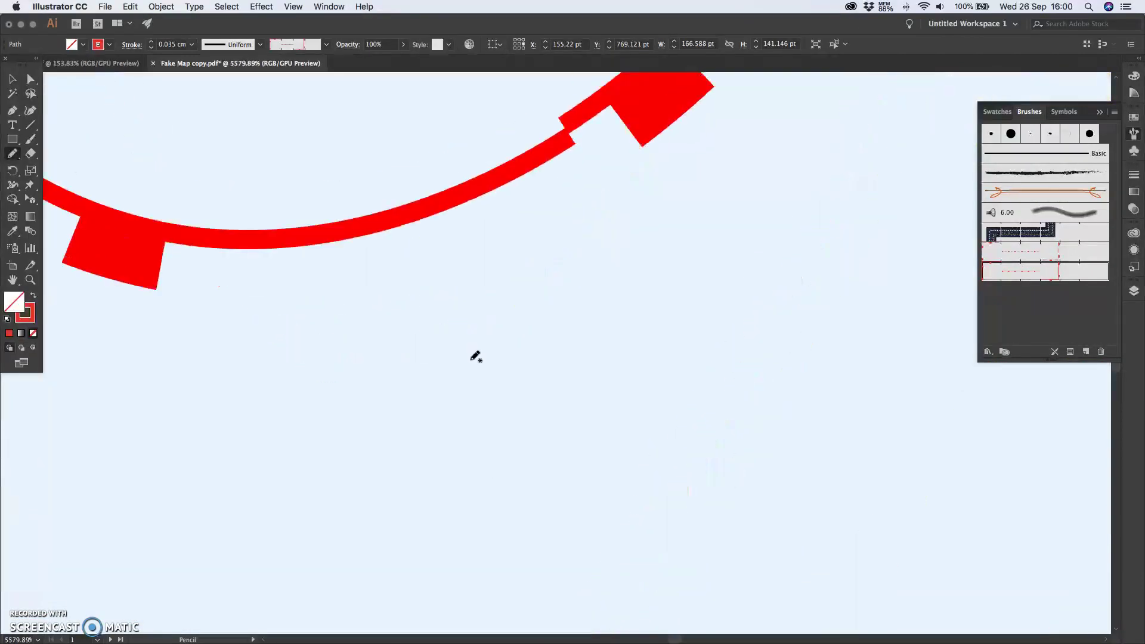
scroll(469, 369, down, 5)
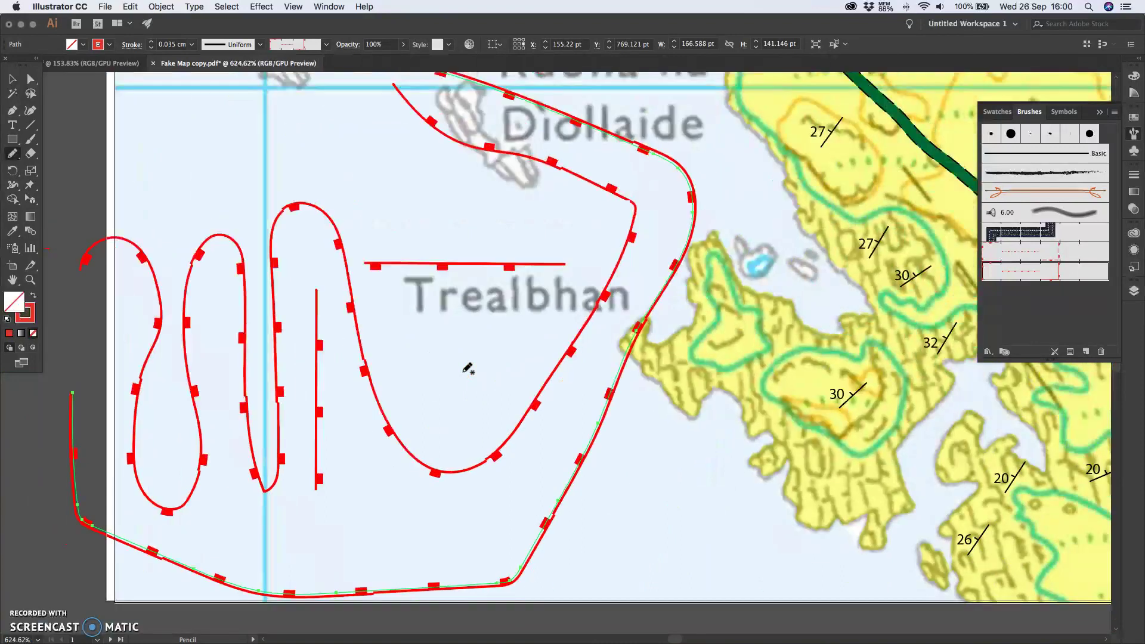
mouse_move(384, 357)
mouse_down()
mouse_move(401, 410)
mouse_move(564, 454)
mouse_move(626, 286)
mouse_up()
click(1031, 273)
scroll(362, 473, up, 1)
scroll(362, 473, up, 3)
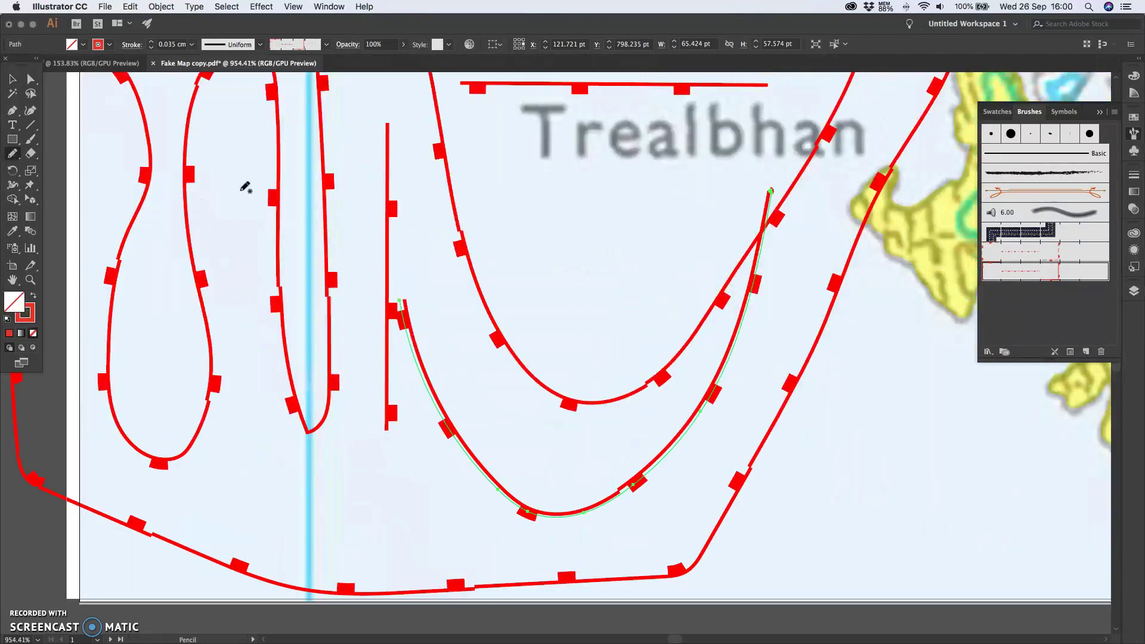
Step: Delete the U-shaped test line and the winding test line around the Trealbhan label
click(12, 78)
drag(465, 78, 90, 96)
scroll(508, 351, up, 2)
scroll(509, 350, right, 2)
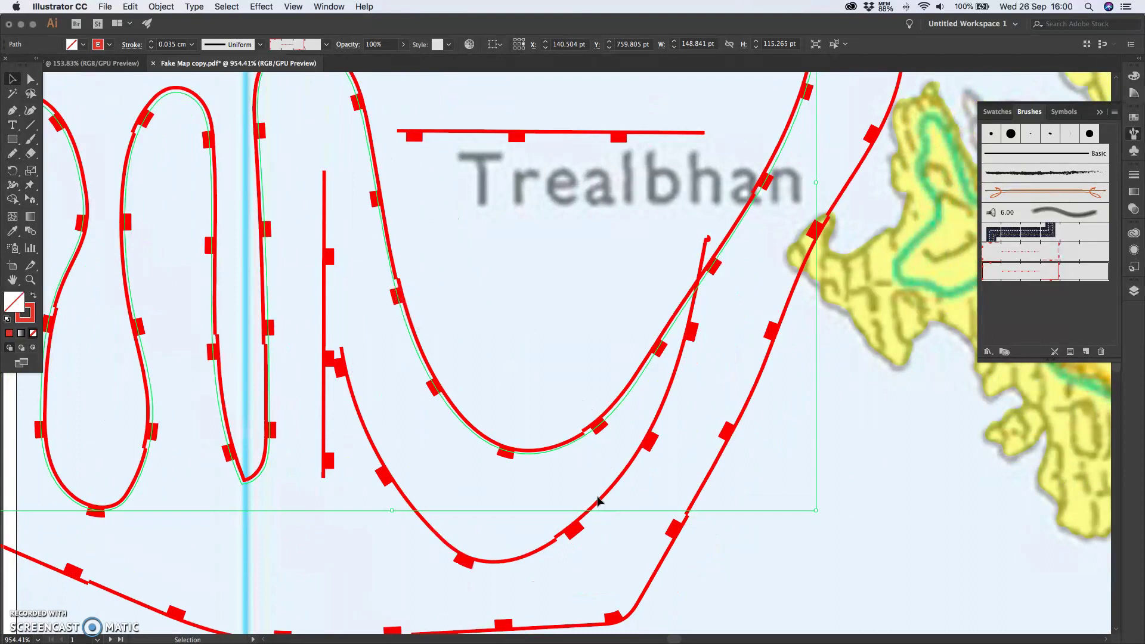
click(574, 527)
scroll(574, 532, up, 5)
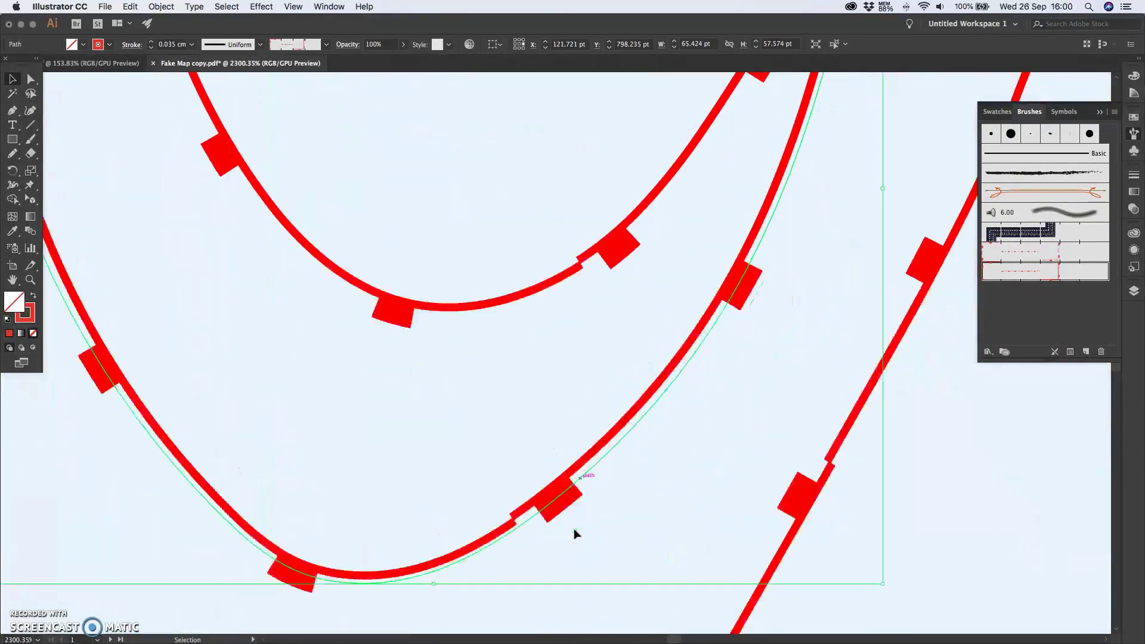
scroll(574, 533, down, 4)
click(575, 534)
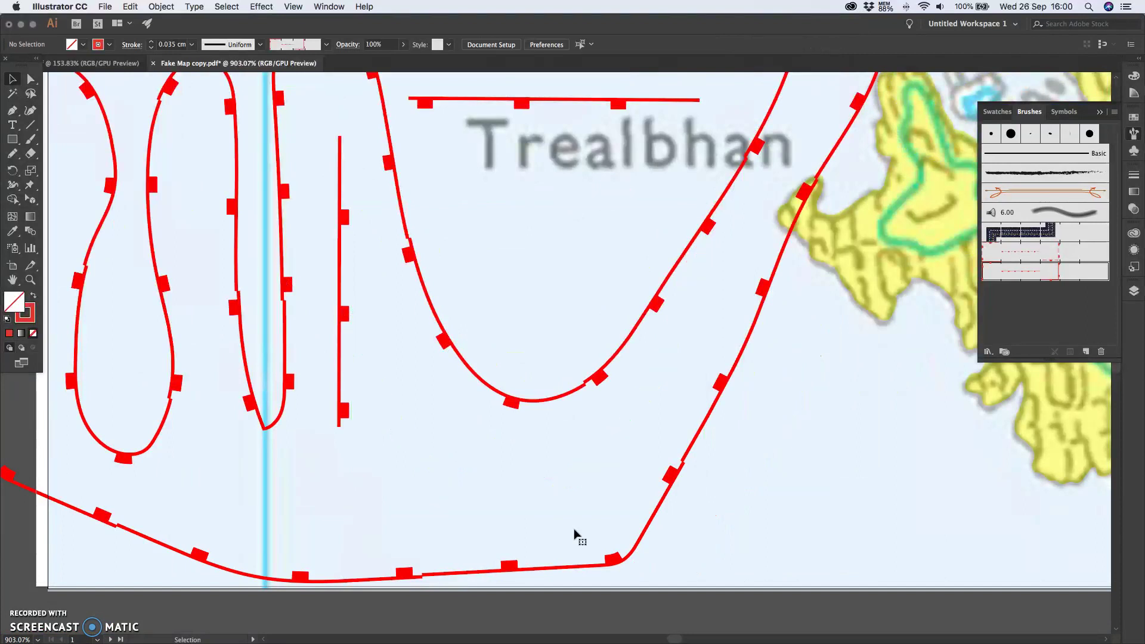
click(563, 400)
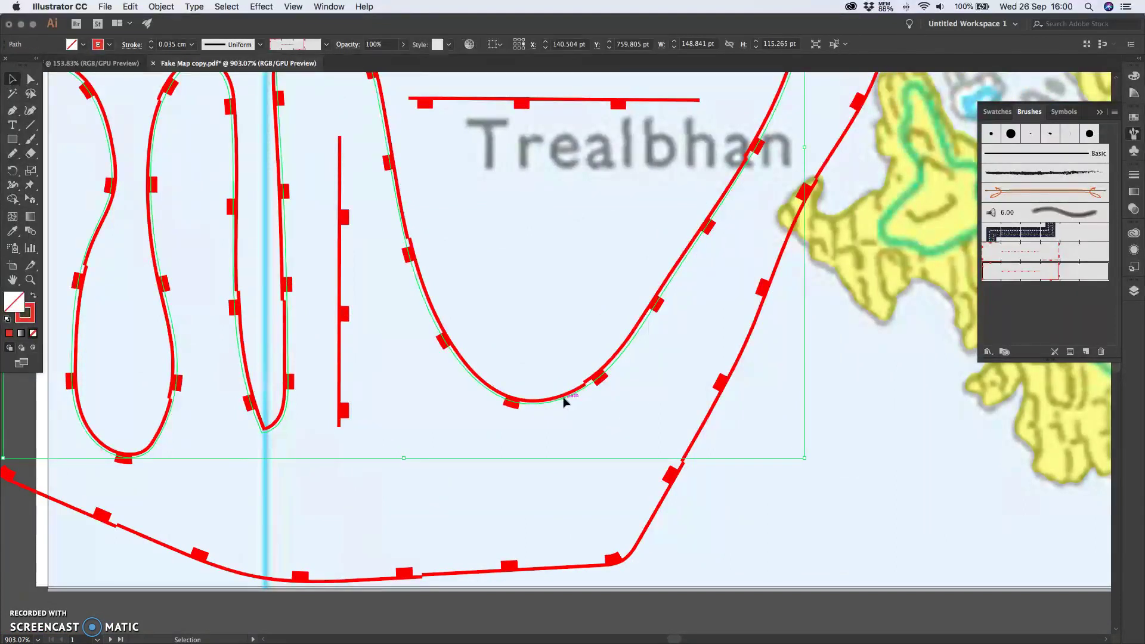
key(Delete)
Step: Delete the remaining outer test line that crosses the coast beside the Trealbhan label
scroll(565, 402, up, 5)
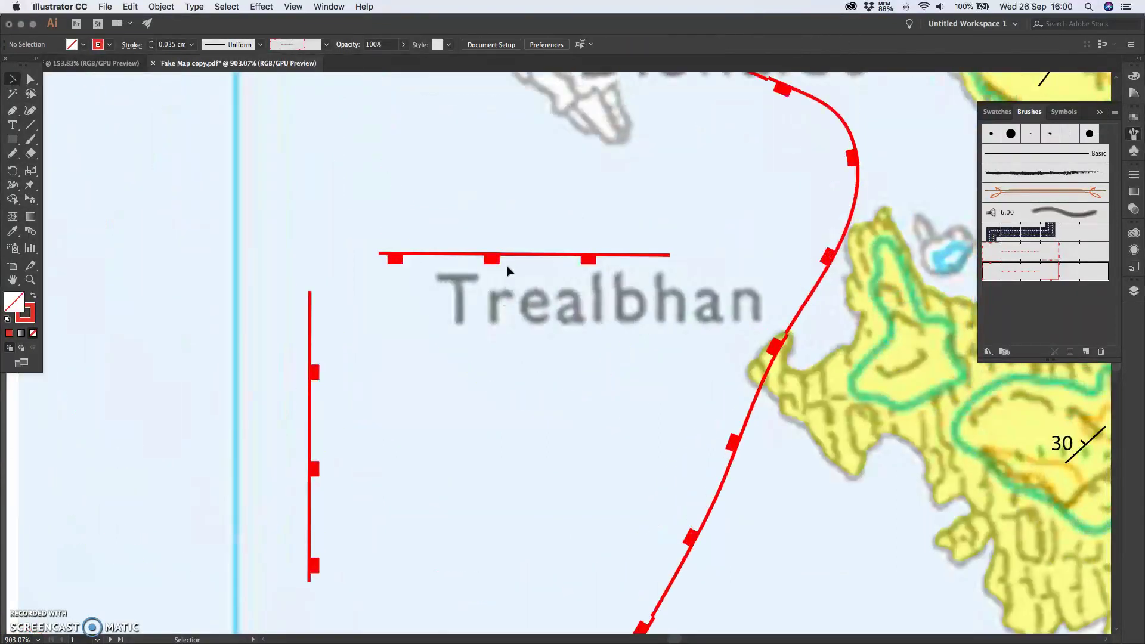
click(511, 257)
scroll(677, 258, up, 5)
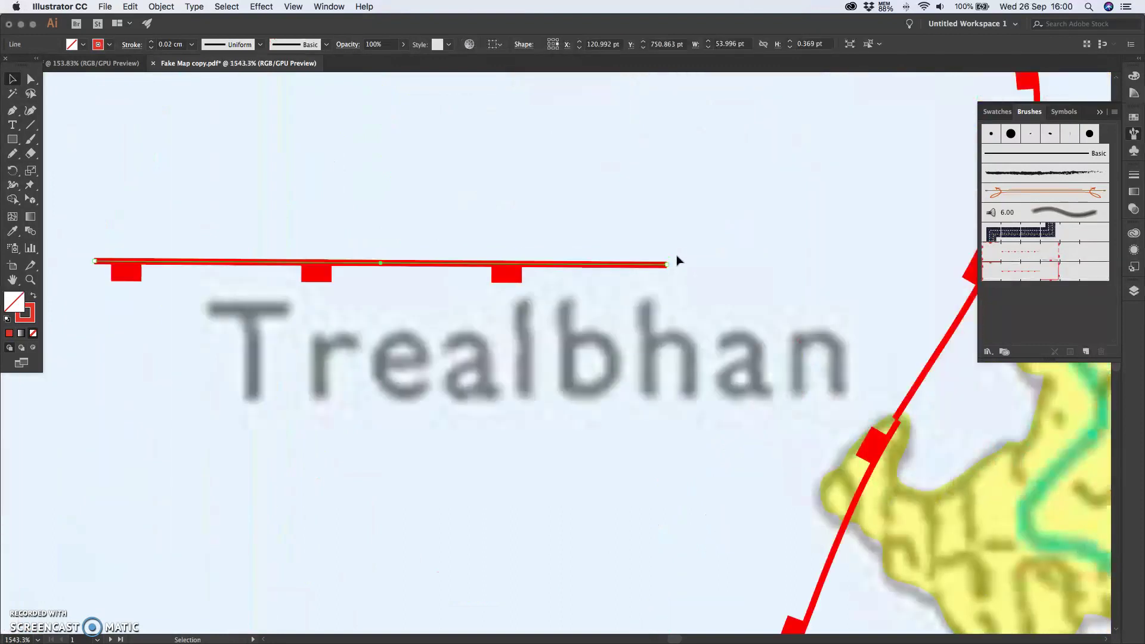
click(1027, 482)
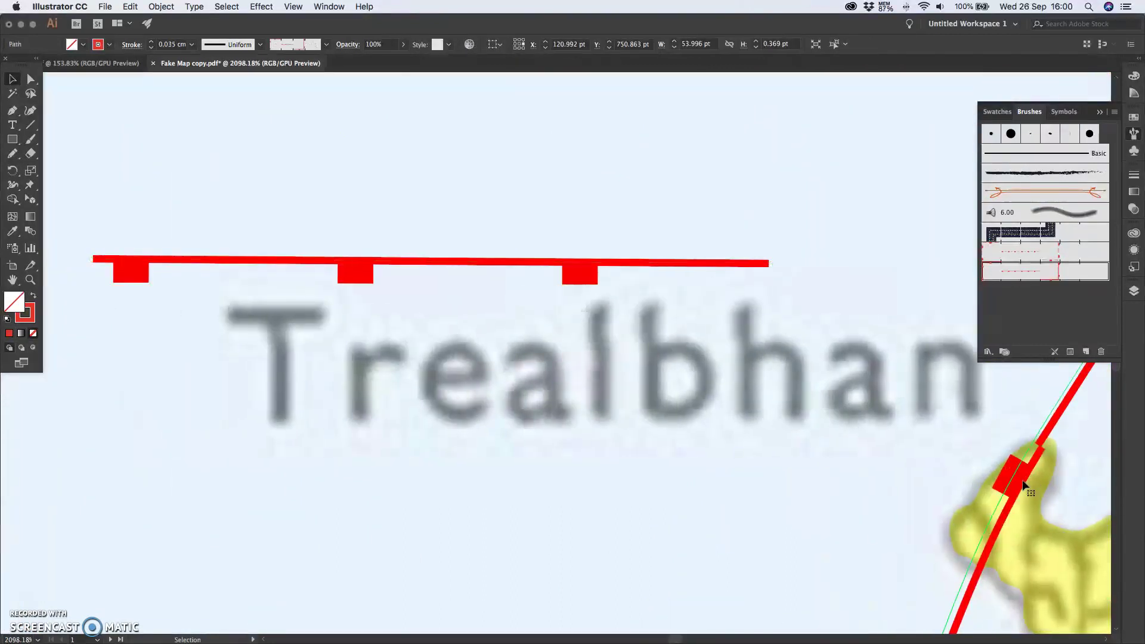
key(Delete)
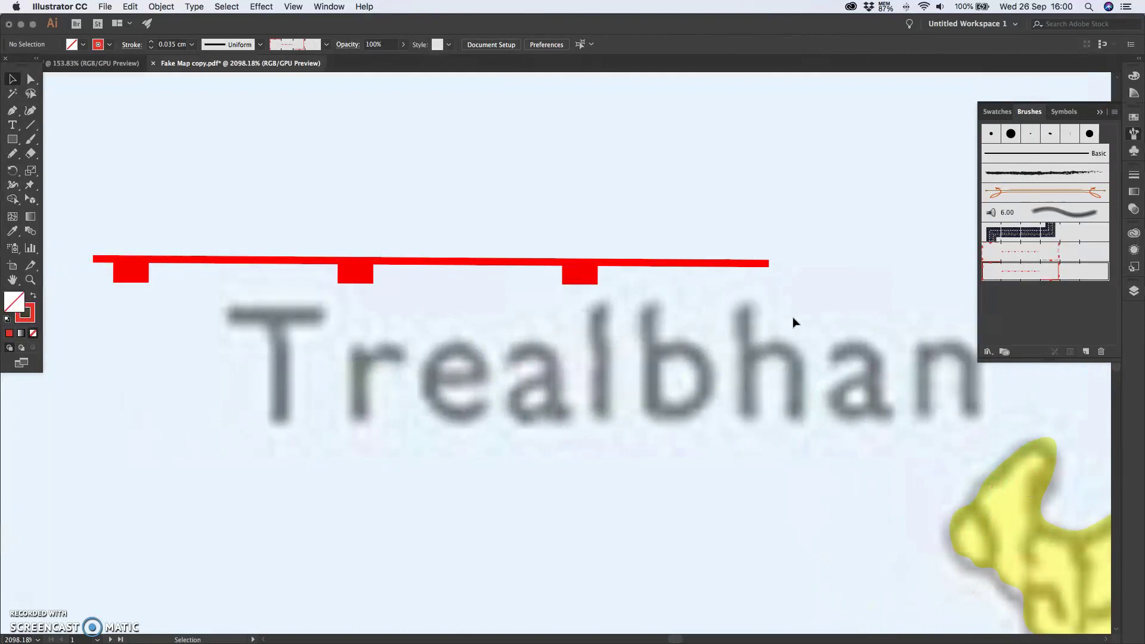
Step: Select the whole horizontal fault symbol above Trealbhan and rotate it very slightly counterclockwise to level its line
click(582, 270)
drag(102, 222, 719, 307)
drag(775, 275, 775, 273)
click(786, 287)
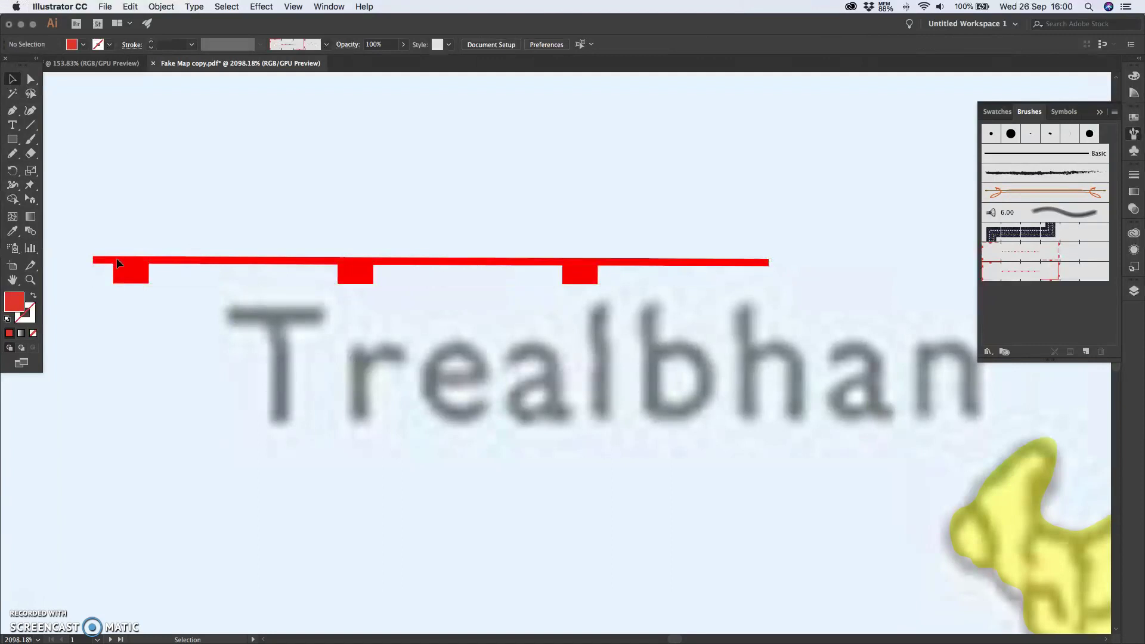
Step: Rotate the complete horizontal fault symbol a fraction further counterclockwise to reduce the slope of its line
drag(260, 278, 829, 358)
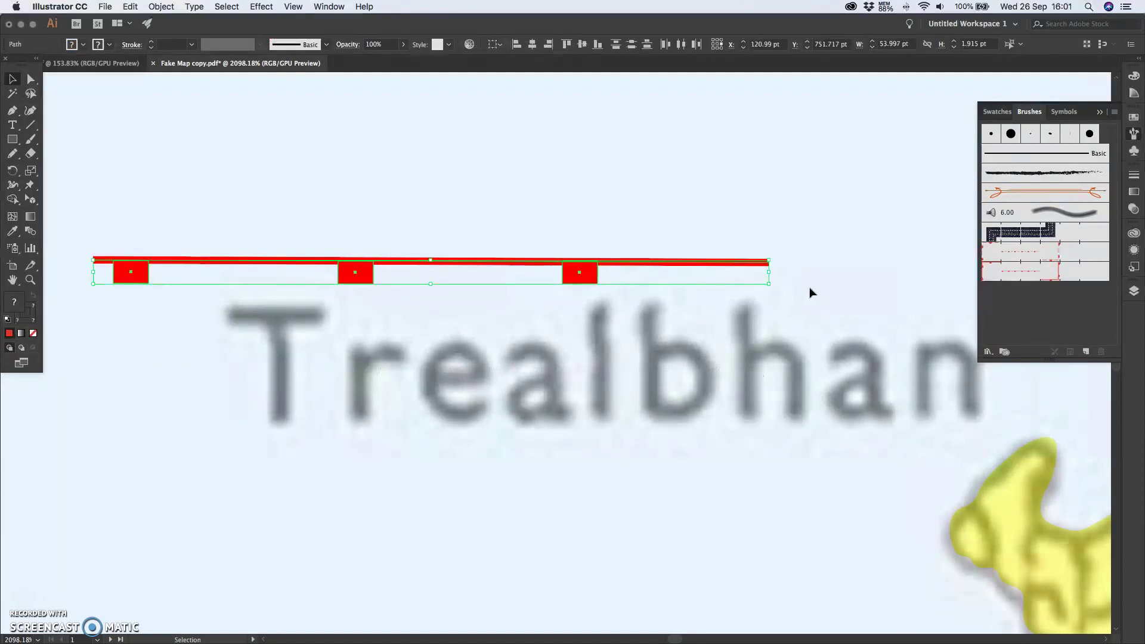
key(super+equal)
key(super+equal)
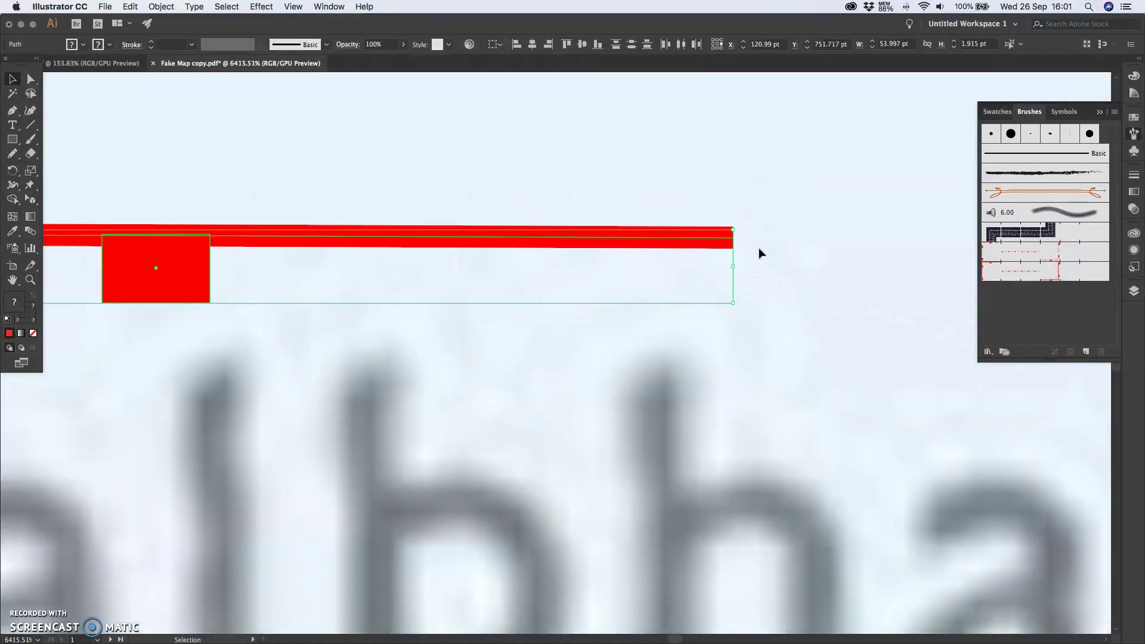
drag(740, 267, 740, 266)
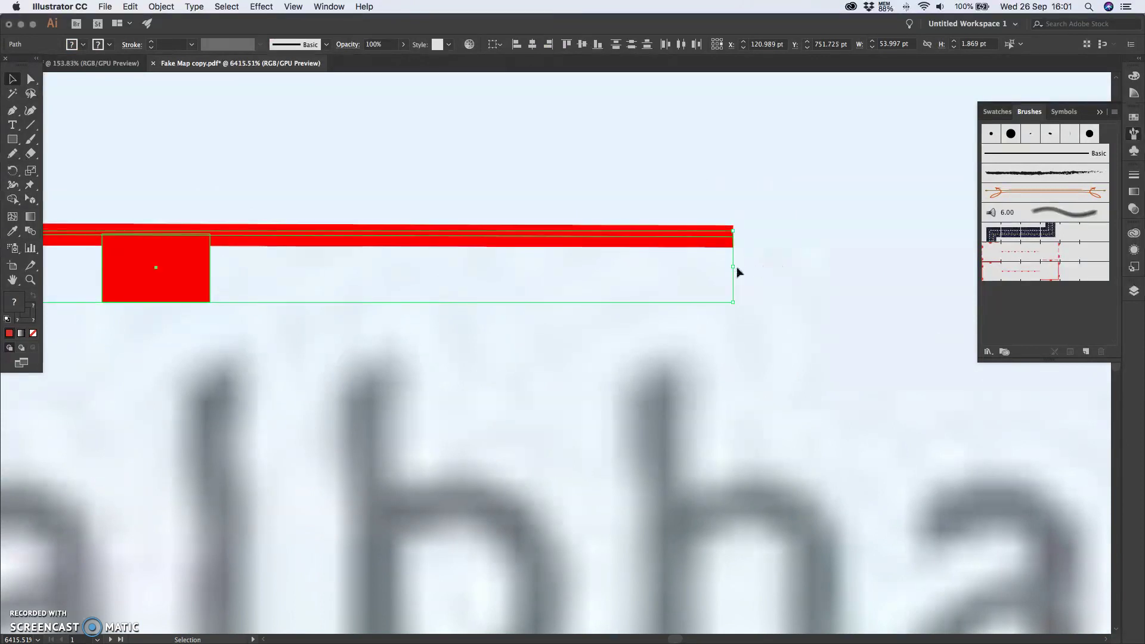
click(739, 272)
scroll(742, 272, down, 5)
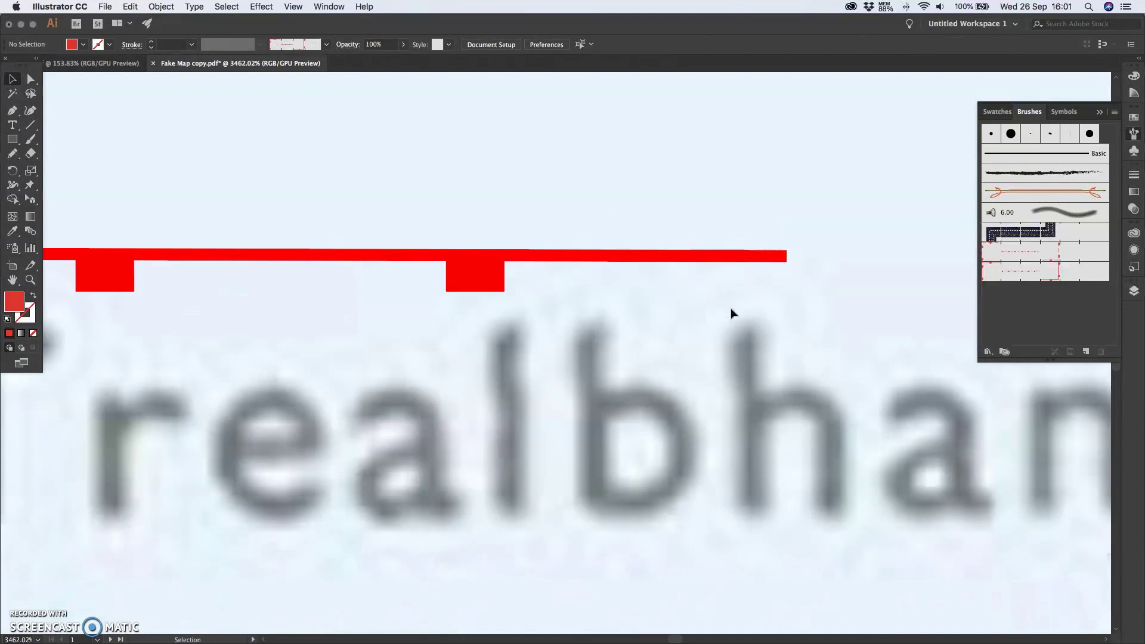
Step: Reselect the horizontal fault symbol's line and ticks and rotate them counterclockwise once more until the line is nearly level
drag(249, 239, 829, 369)
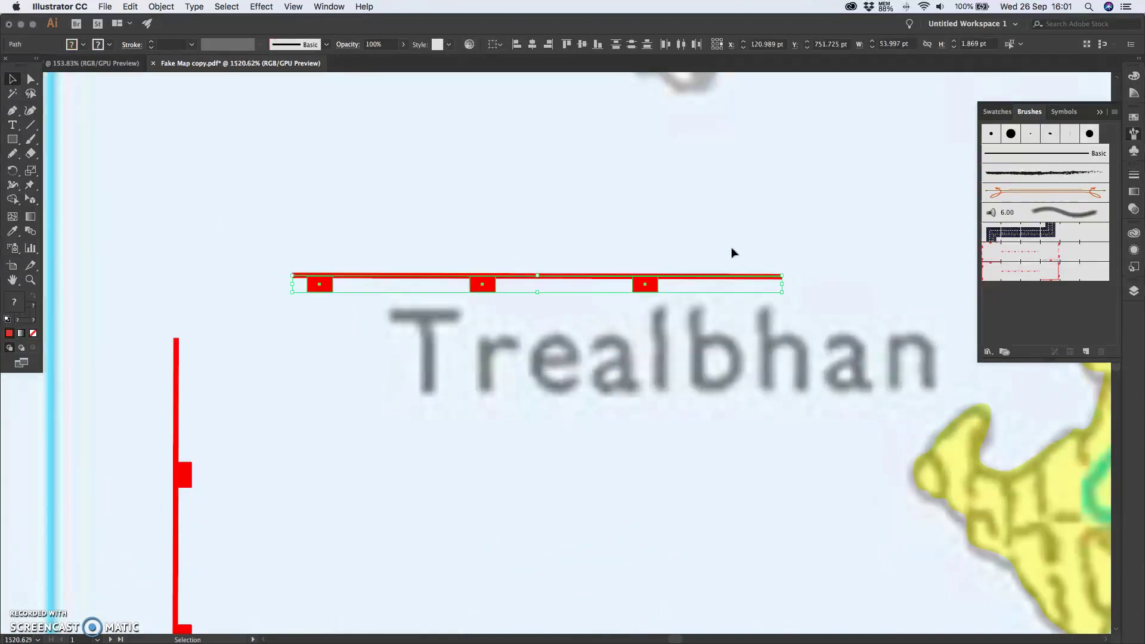
scroll(734, 251, up, 3)
scroll(782, 303, up, 2)
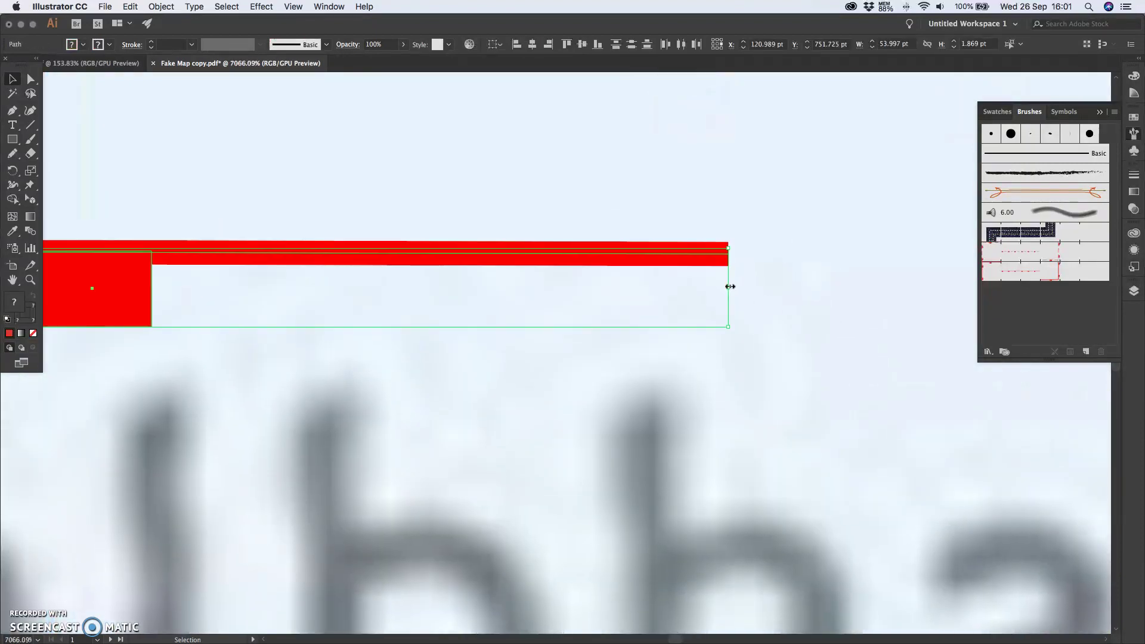
drag(734, 289, 733, 287)
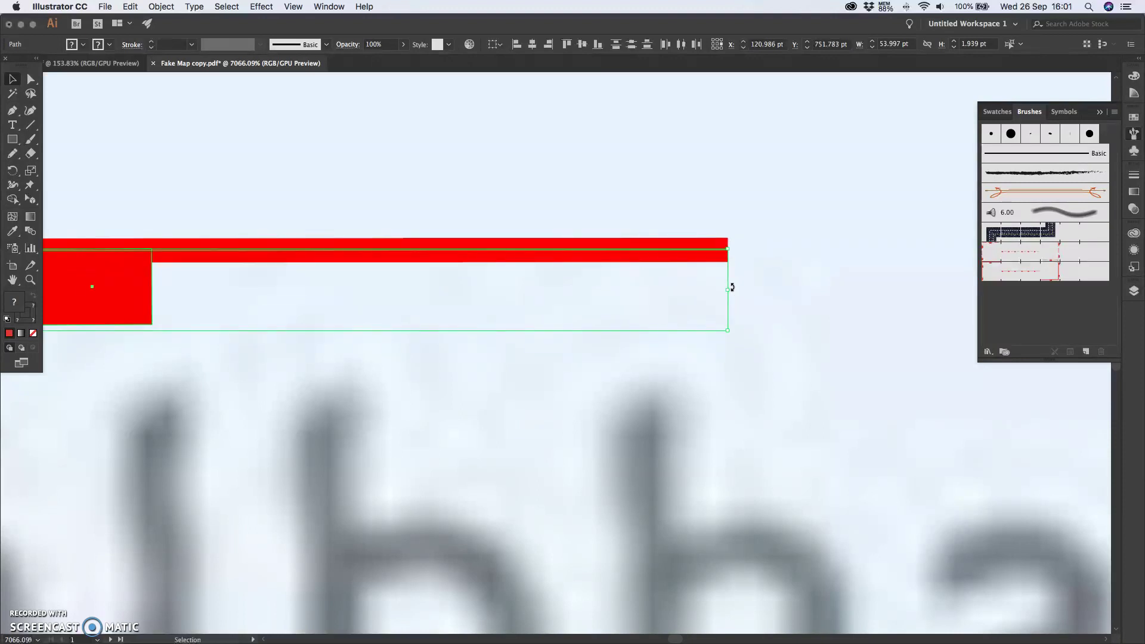
Step: Rotate the selected horizontal fault symbol above Trealbhan in tiny increments to fine-tune the level of its line, and deselect it
key(super+equal)
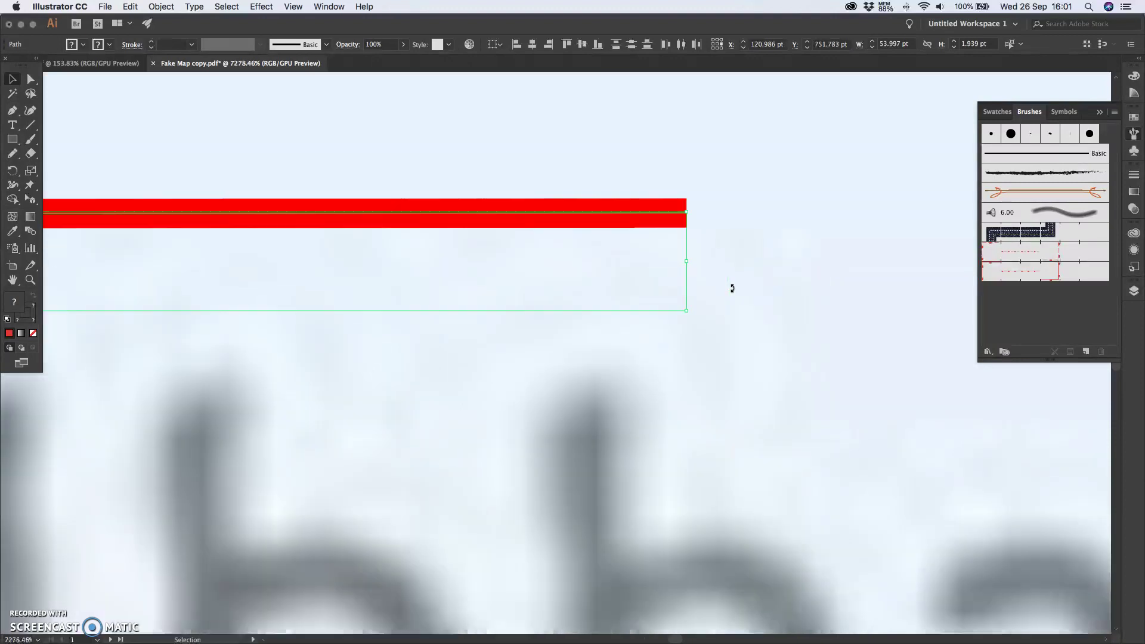
key(super+equal)
scroll(662, 350, down, 5)
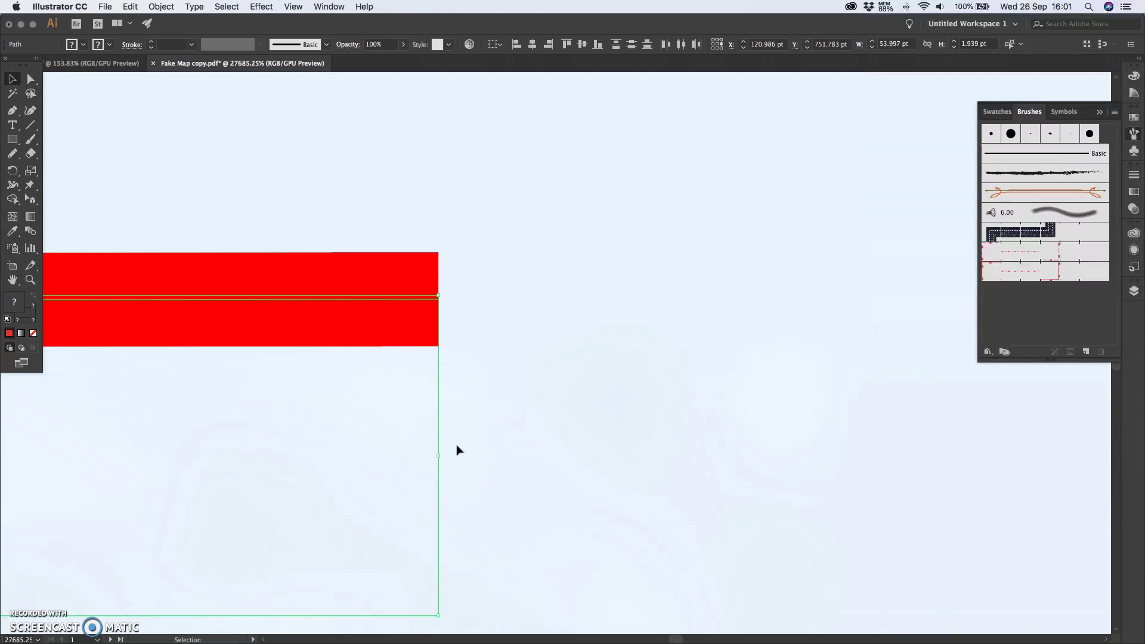
drag(443, 458, 444, 457)
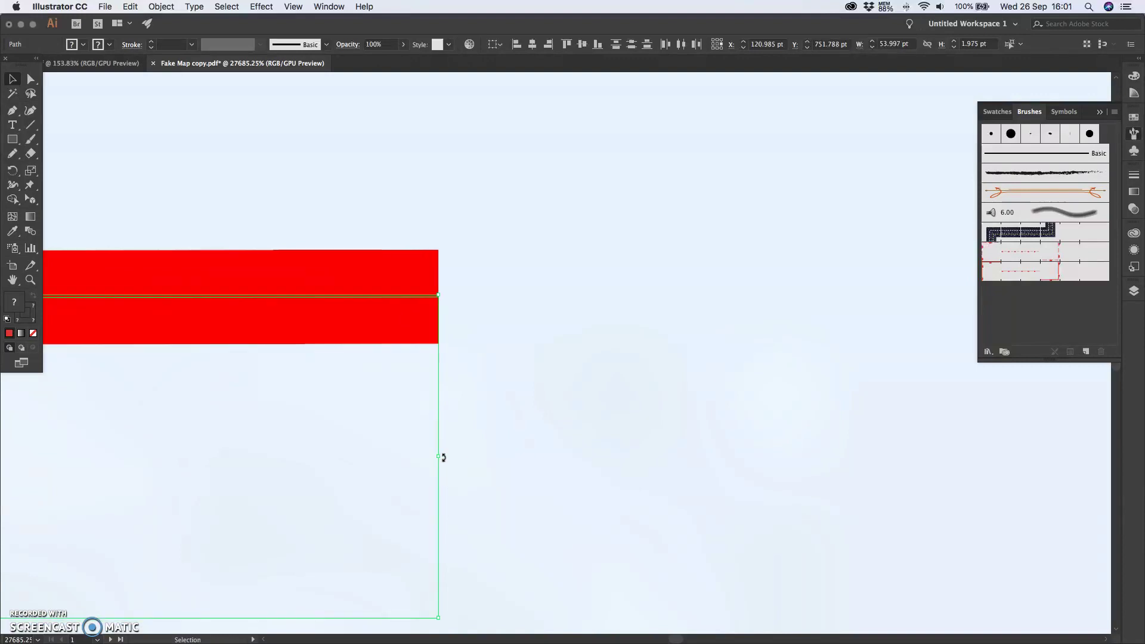
key(super+equal)
scroll(359, 469, down, 2)
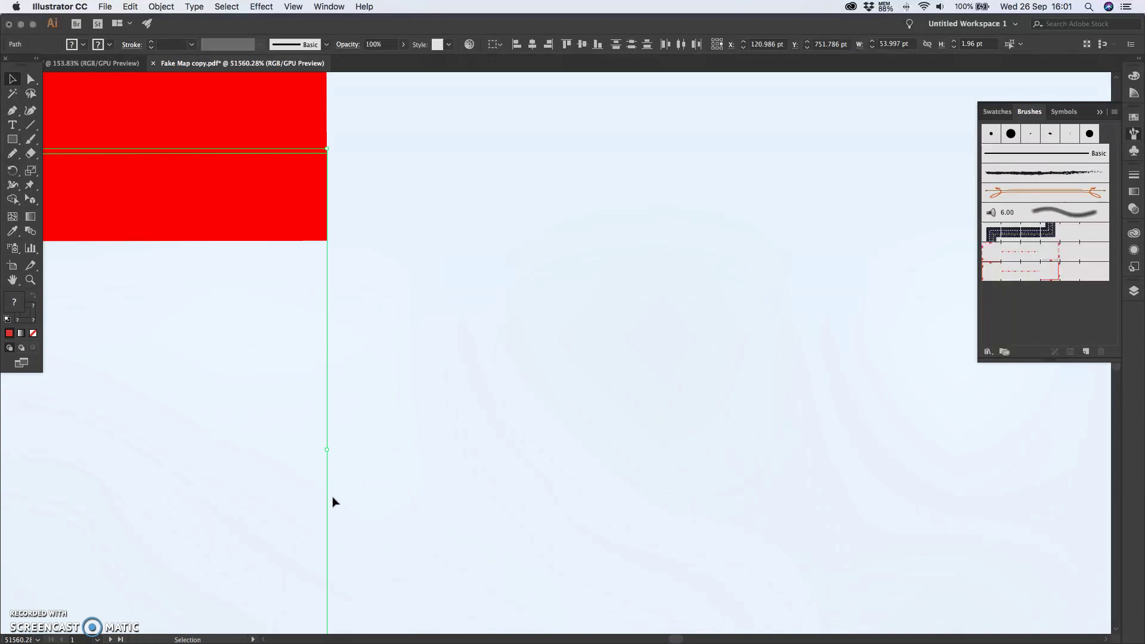
drag(332, 450, 332, 452)
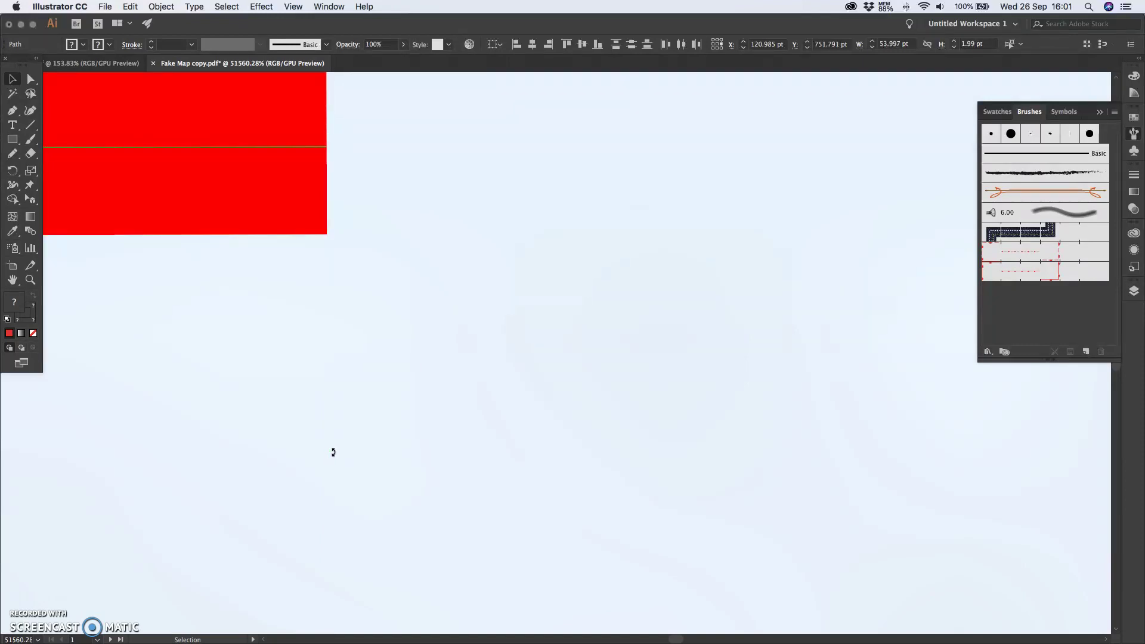
scroll(332, 471, down, 5)
scroll(332, 471, down, 6)
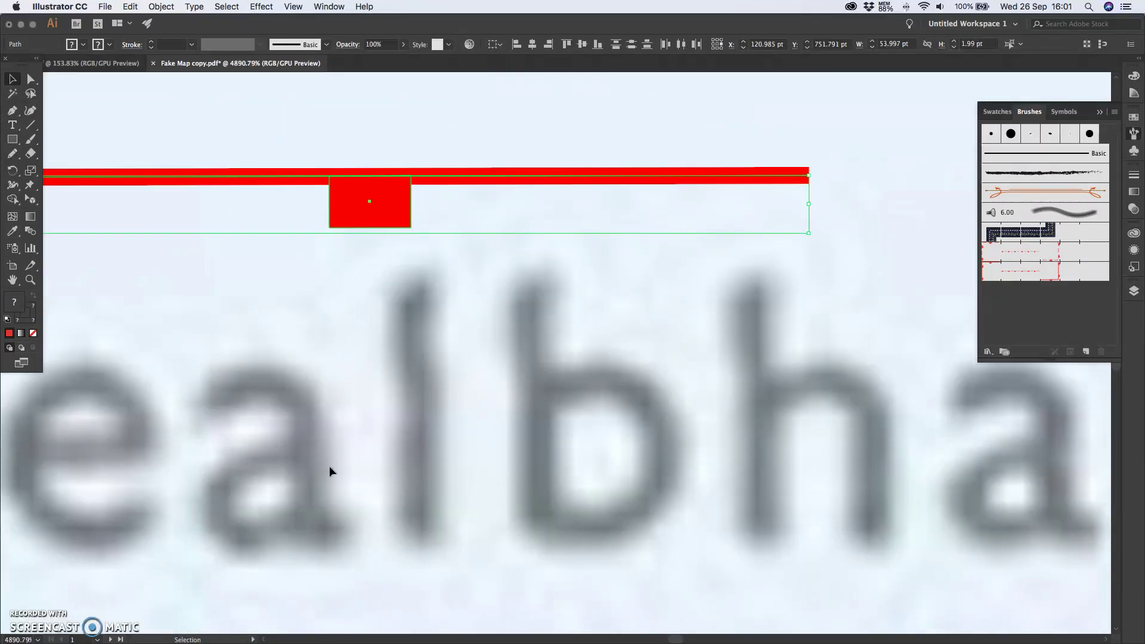
click(491, 410)
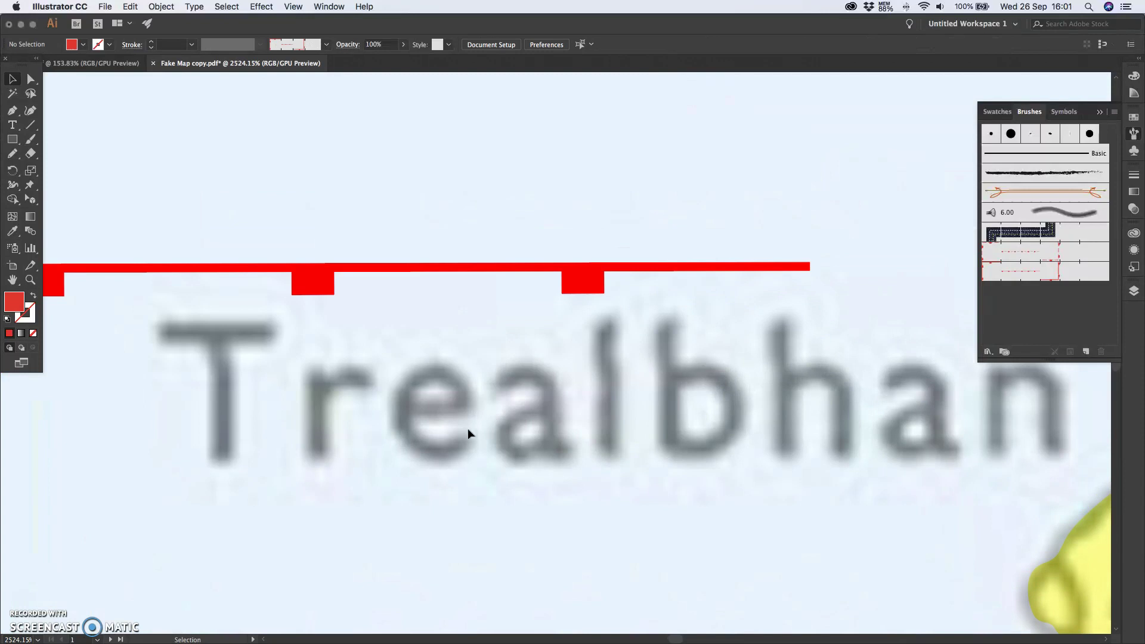
Step: Reselect the whole horizontal fault symbol and delete the previous observed-fault pattern brush, removing its strokes from the artwork
scroll(468, 428, down, 3)
mouse_move(406, 247)
mouse_down()
mouse_move(708, 378)
mouse_move(827, 344)
mouse_up()
click(1054, 279)
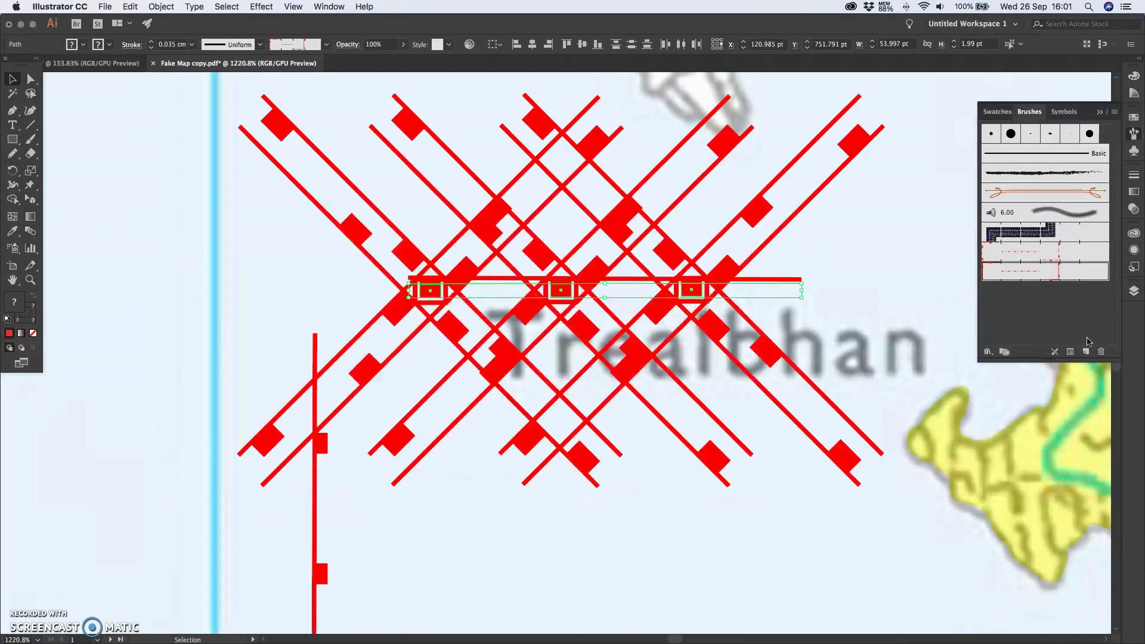
click(1102, 352)
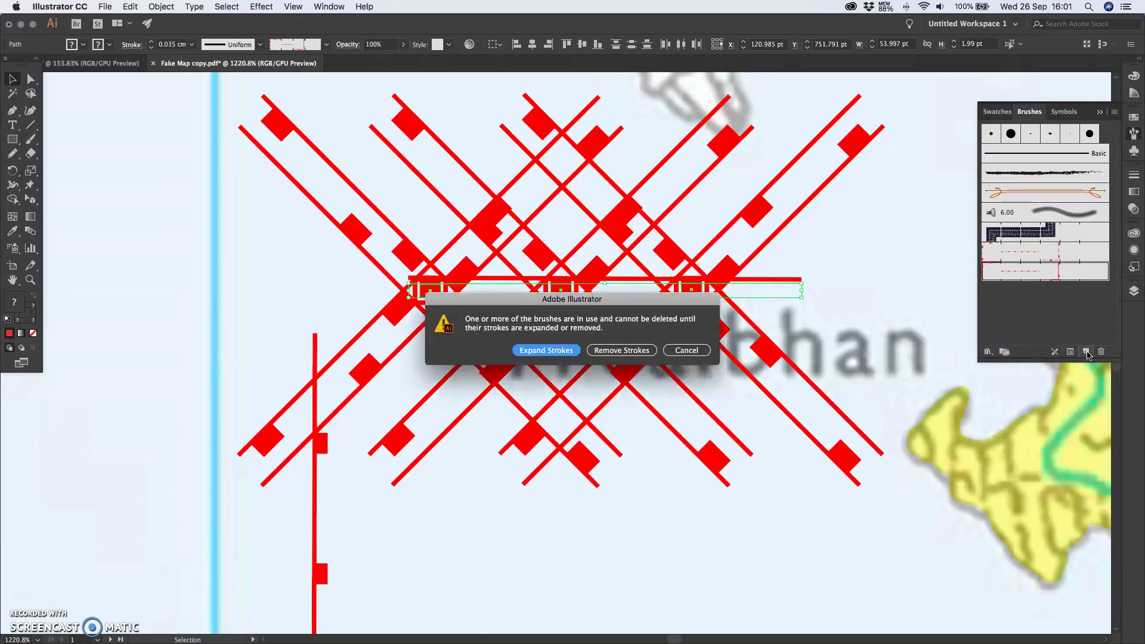
click(634, 352)
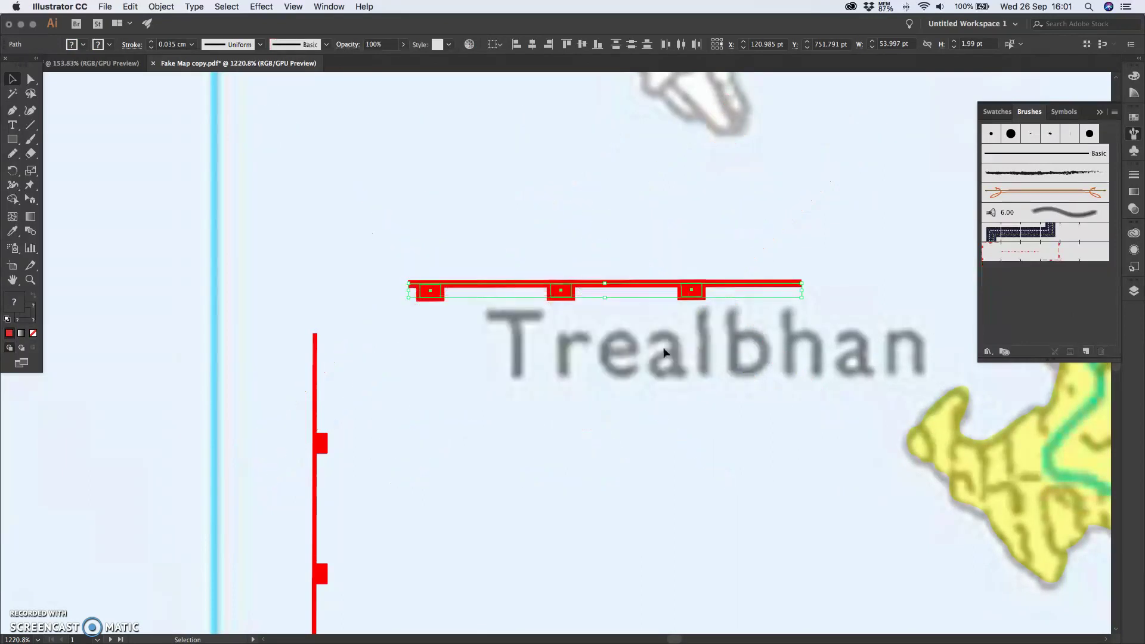
Step: Start a new pattern brush from the selected fault symbol and choose an auto-generated outer corner tile
click(1086, 352)
click(490, 382)
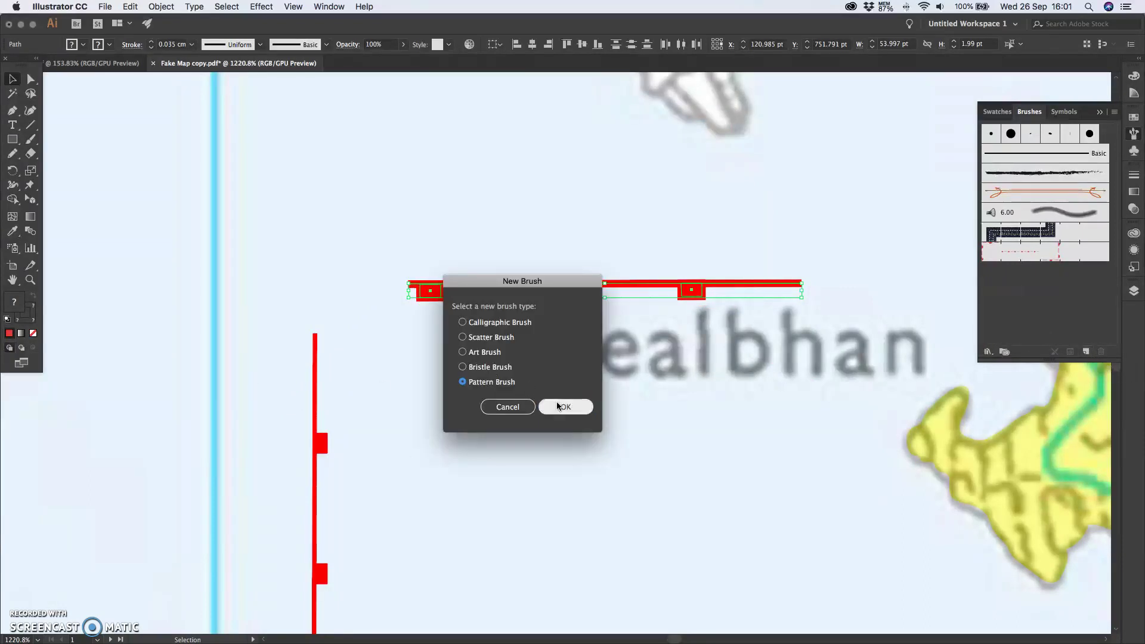
click(558, 405)
click(406, 276)
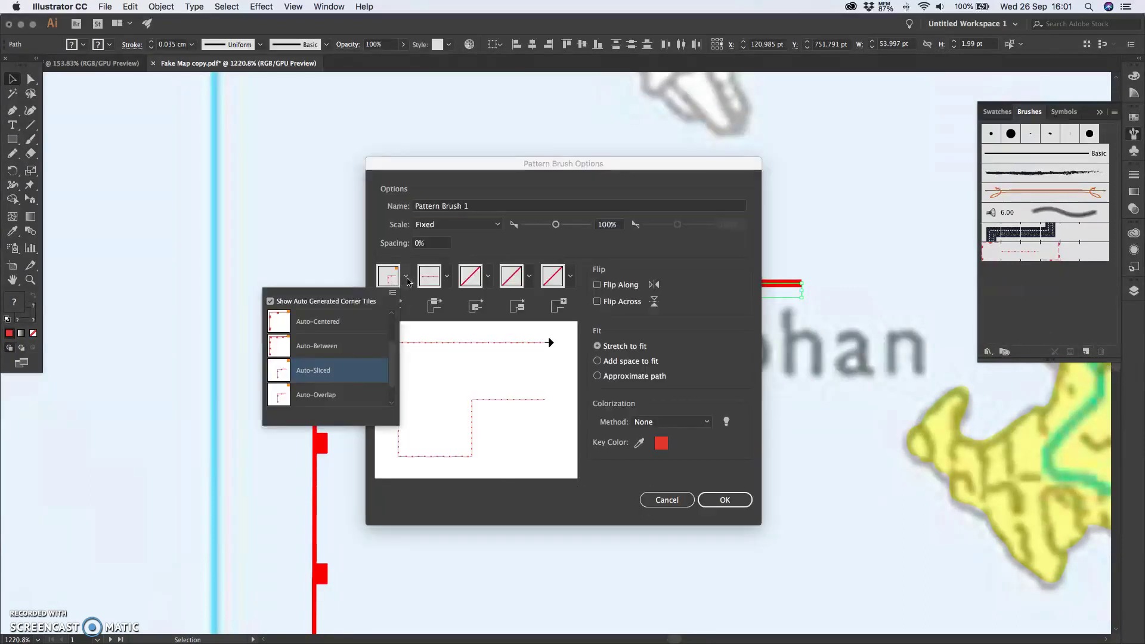
click(354, 372)
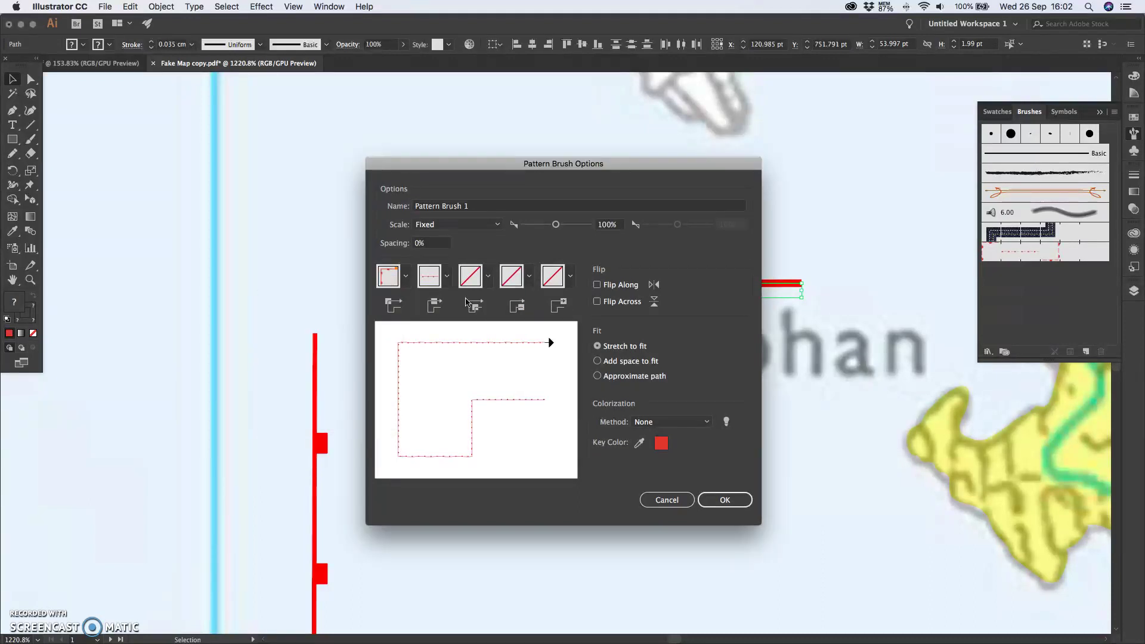
Step: Choose an auto-generated inner corner tile, name the pattern brush "Normal Fault Observed" and create it
click(447, 276)
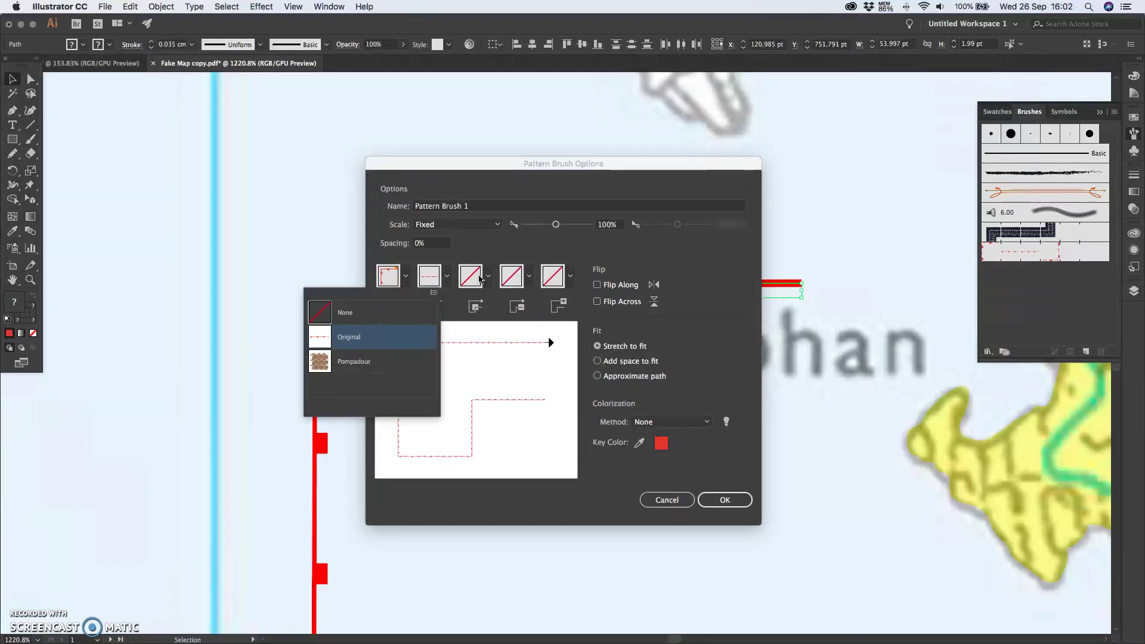
click(480, 279)
click(488, 276)
click(434, 374)
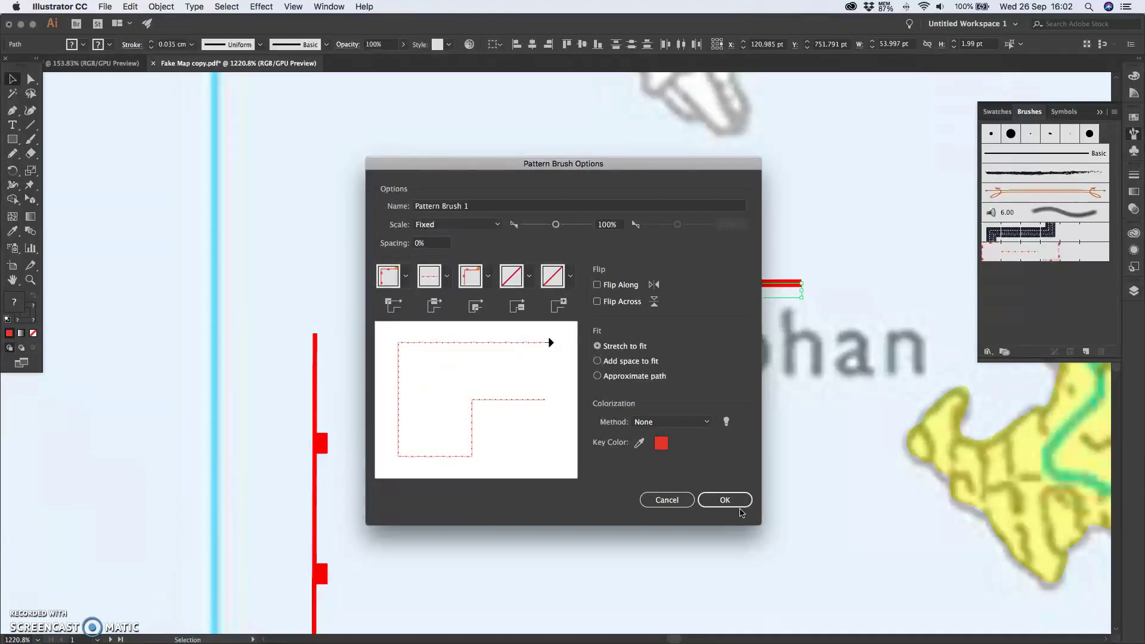
drag(471, 206, 387, 208)
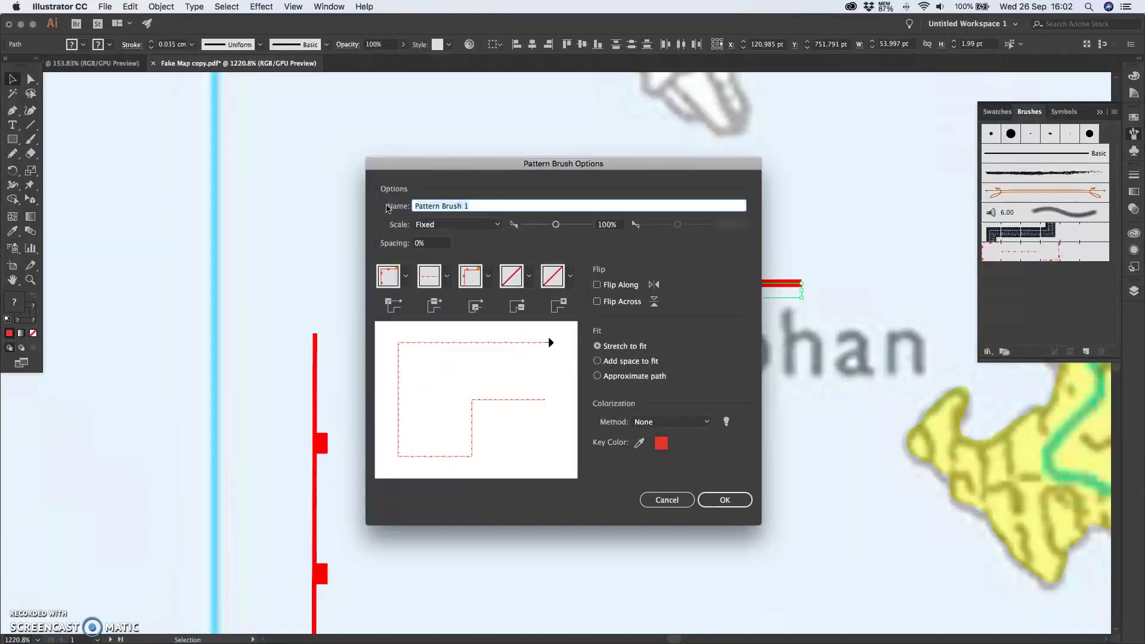
text(Normal Fault Observed)
click(724, 500)
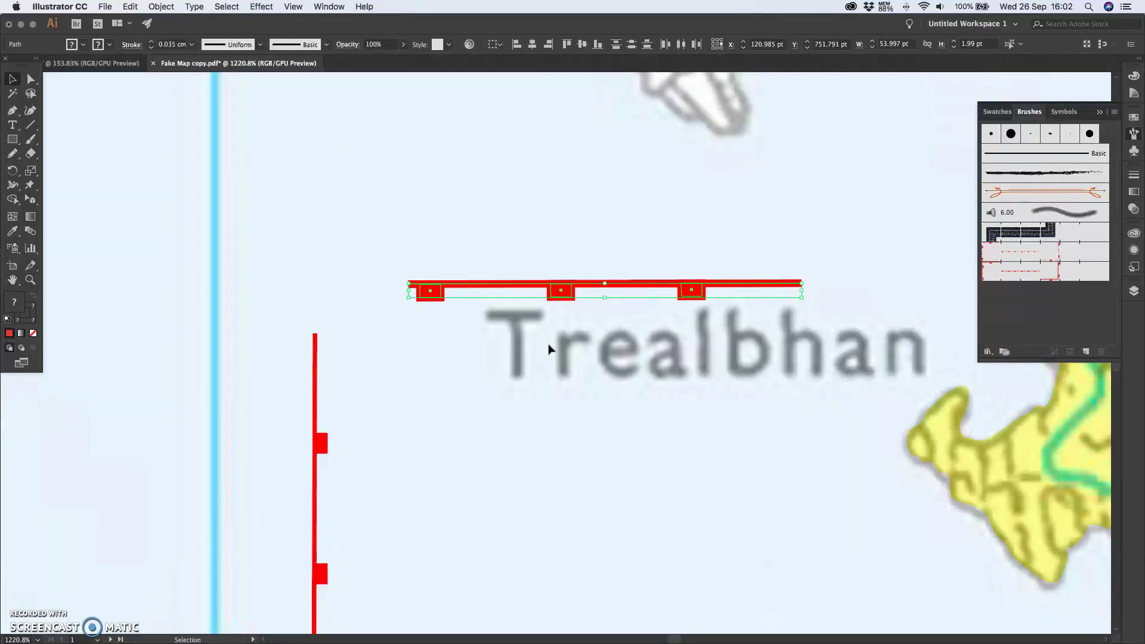
Step: Draw a wavy freehand test path about 196 by 143 pt across the map's lower-left corner and apply the new observed-fault brush
scroll(549, 349, down, 5)
click(510, 431)
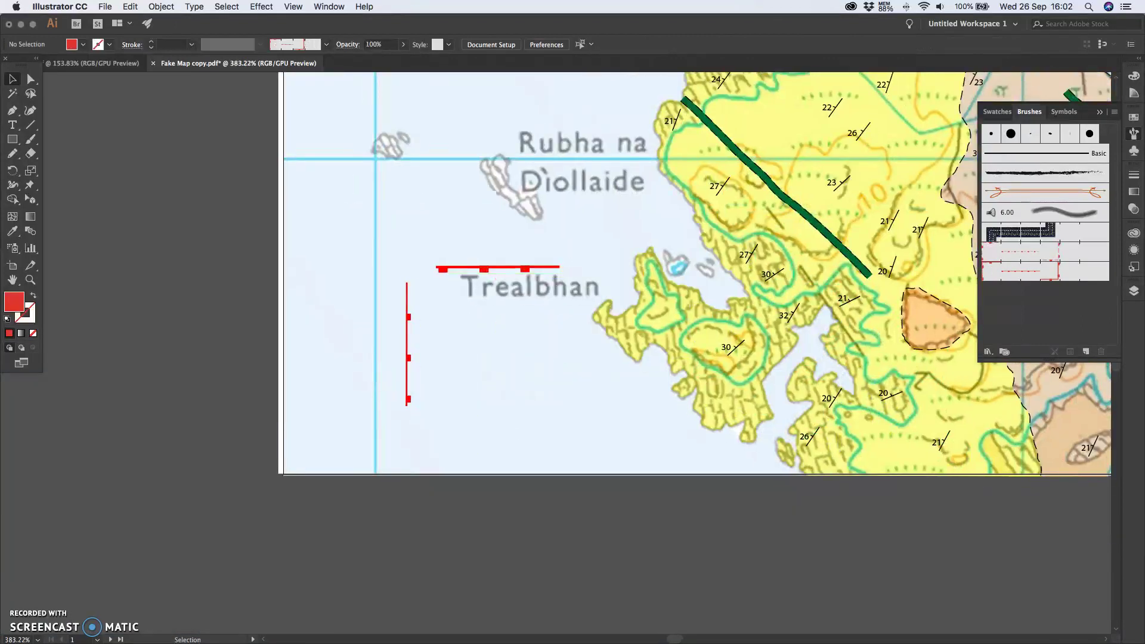
click(12, 154)
mouse_move(174, 267)
mouse_down()
mouse_move(191, 386)
mouse_move(516, 386)
mouse_move(623, 546)
mouse_up()
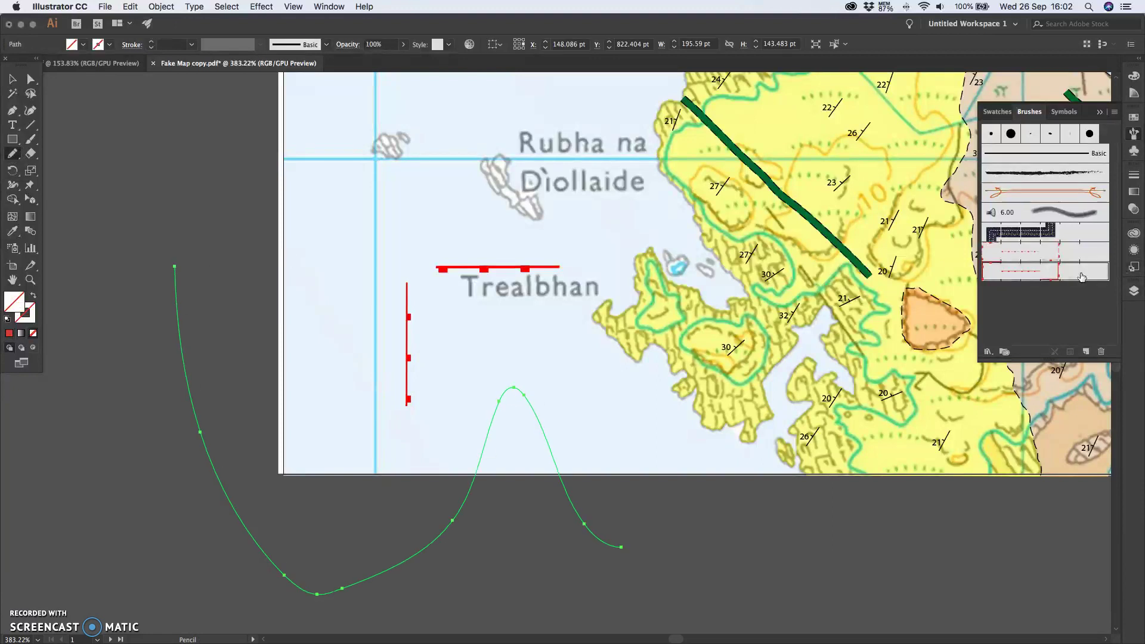
scroll(616, 414, up, 7)
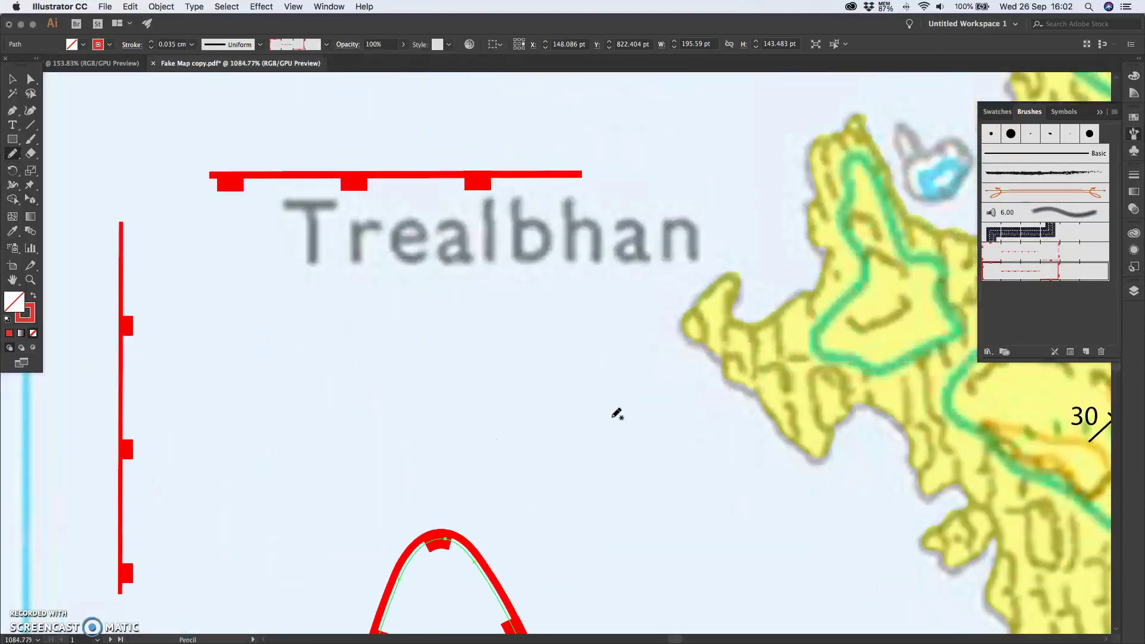
scroll(418, 451, down, 7)
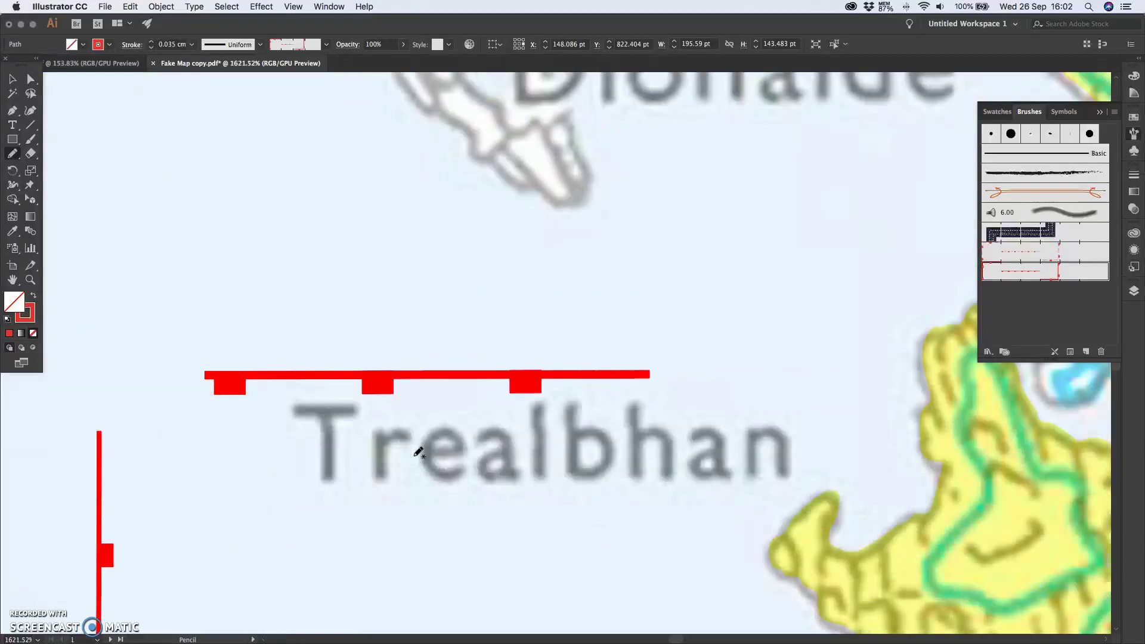
scroll(419, 452, down, 2)
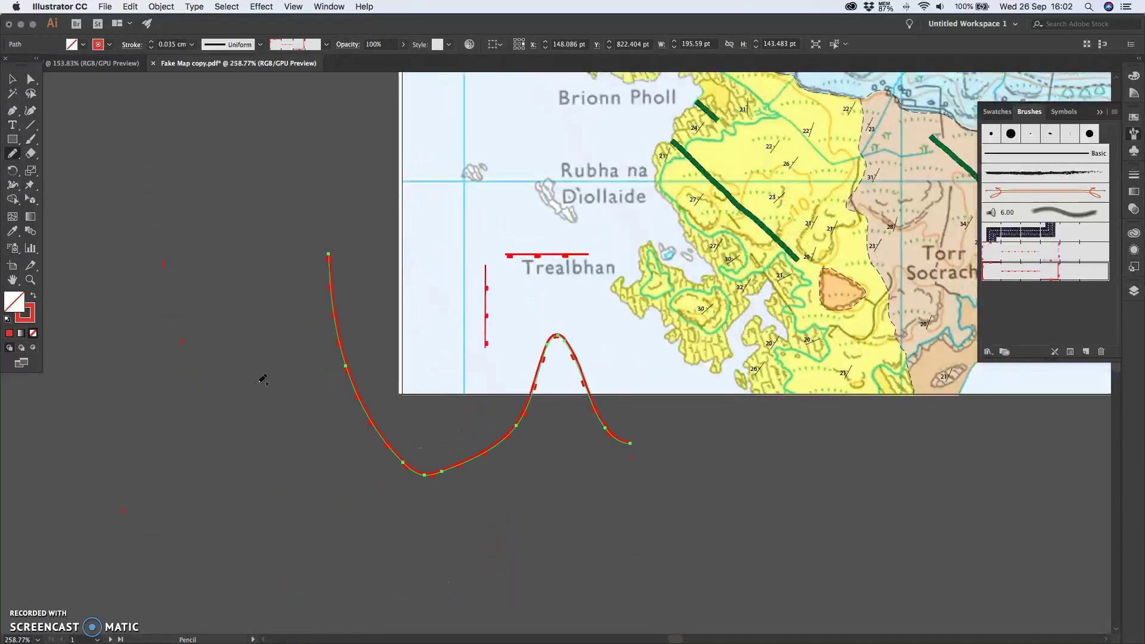
Step: Draw a second, U-shaped test path about 188 by 152 pt outside the map, apply the observed-fault brush and check its joins
mouse_move(260, 341)
mouse_down()
mouse_move(468, 545)
mouse_move(547, 421)
mouse_up()
scroll(609, 413, up, 3)
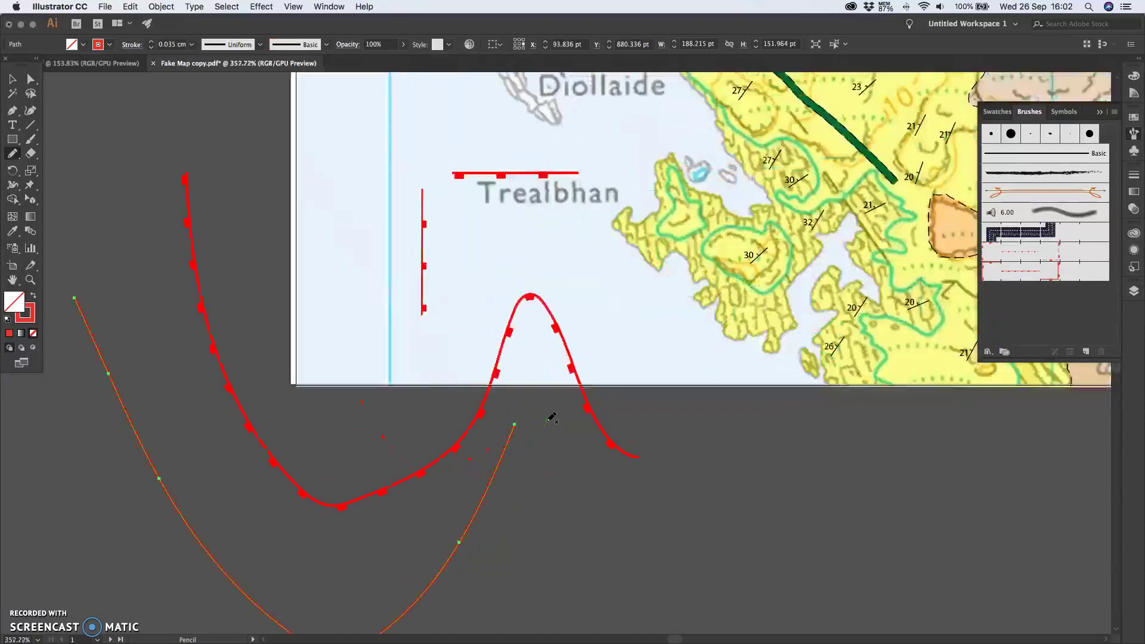
click(1055, 277)
scroll(578, 388, up, 5)
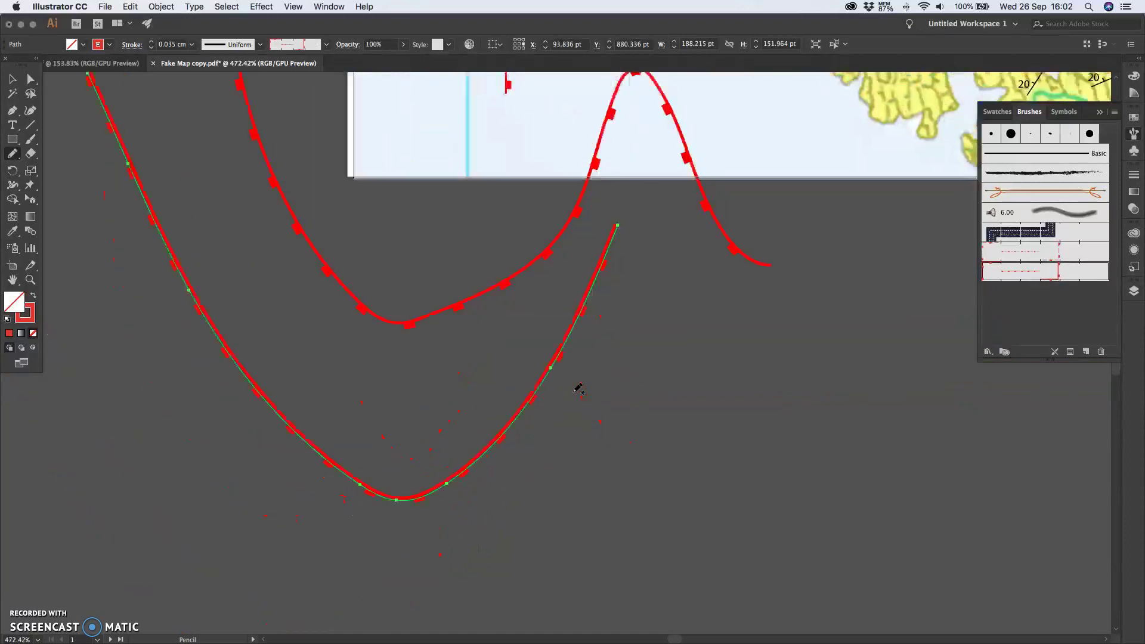
scroll(578, 389, down, 2)
scroll(578, 388, up, 4)
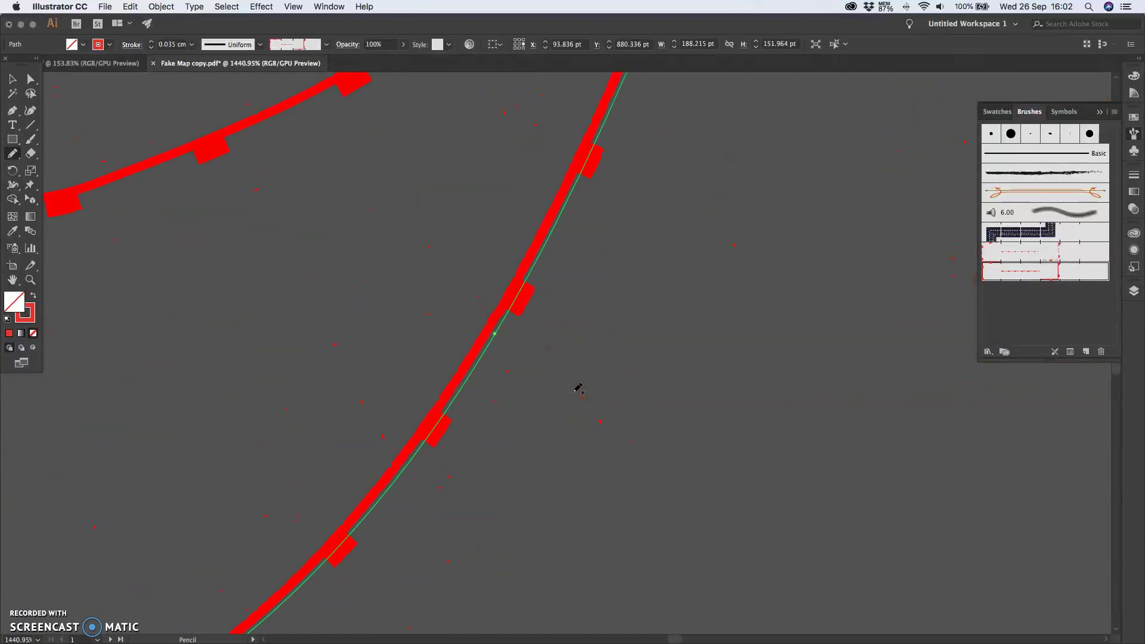
scroll(578, 389, down, 6)
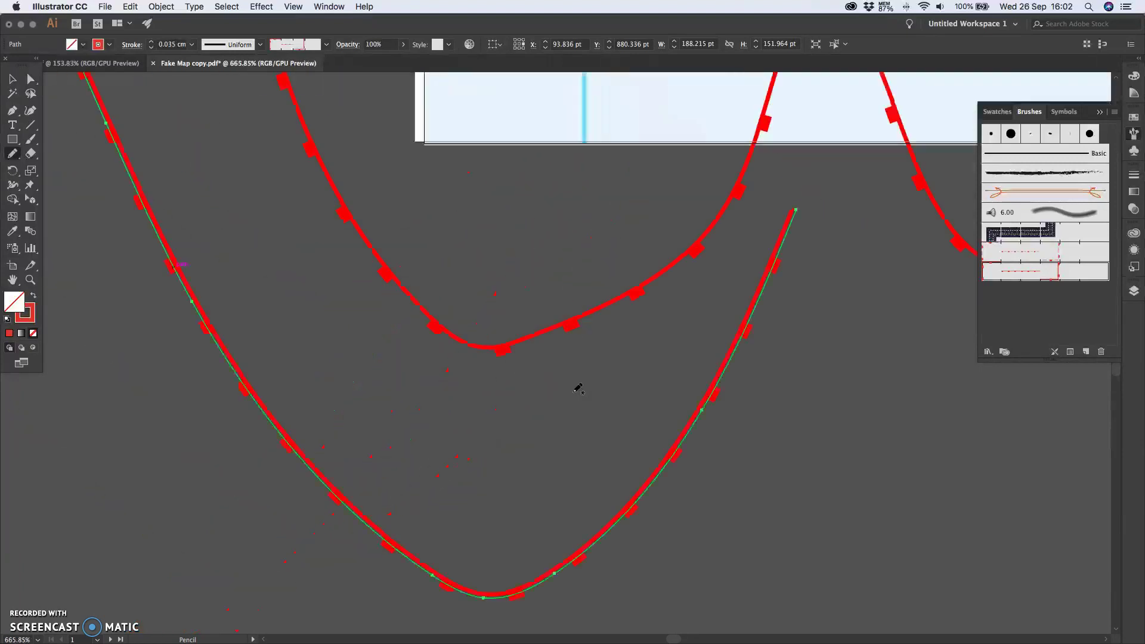
scroll(578, 388, up, 3)
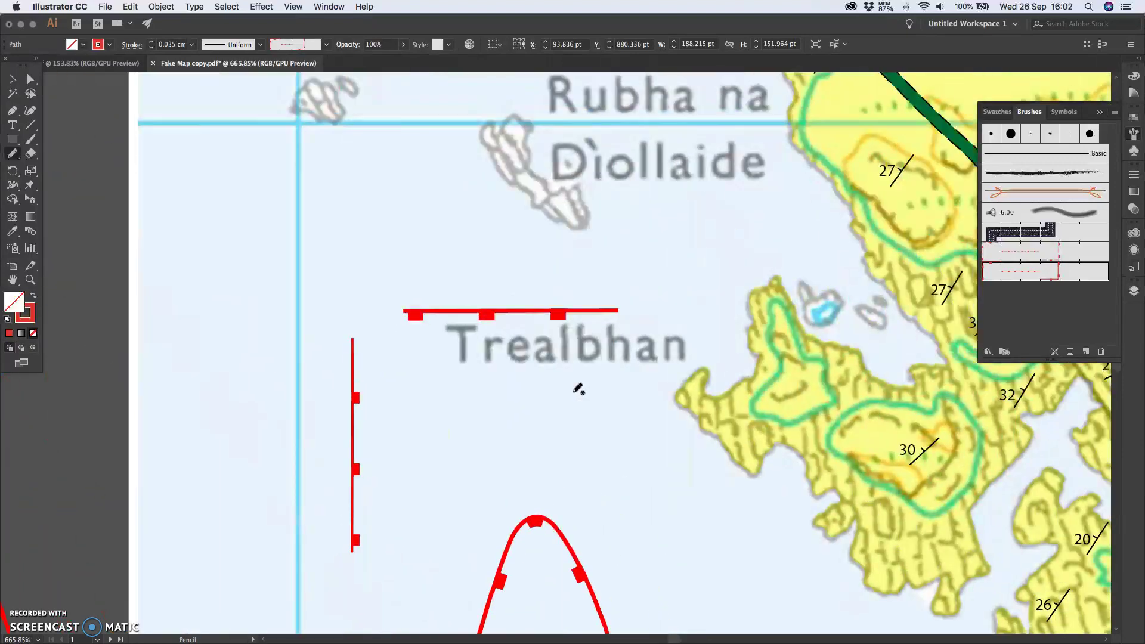
Step: Examine the line and the last tick of the horizontal fault symbol above Trealbhan as separate objects
key(v)
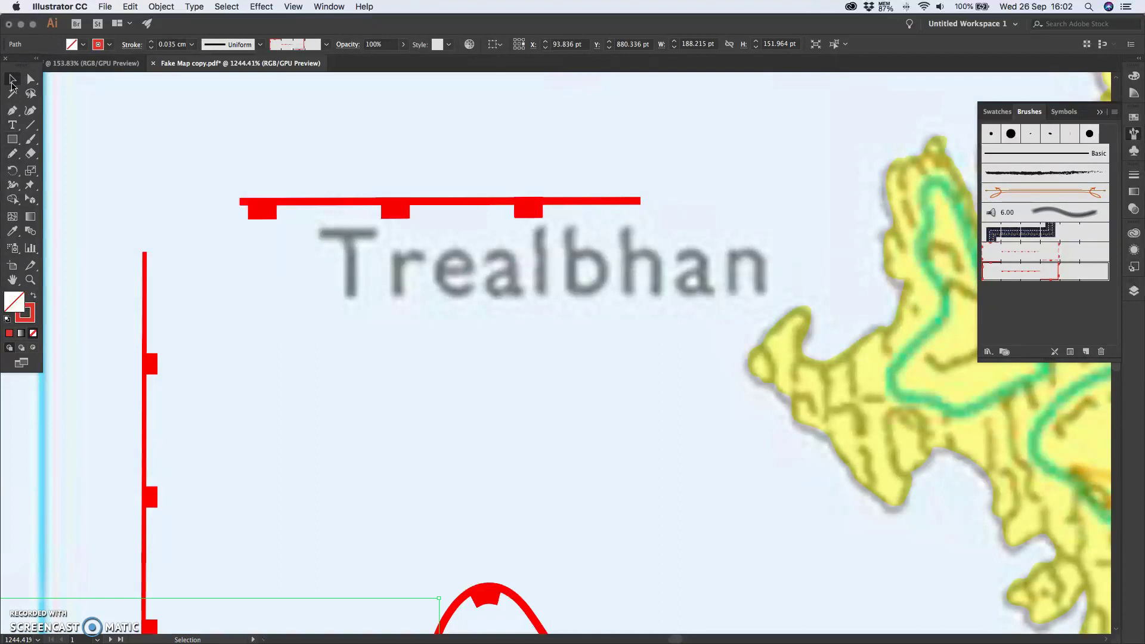
click(444, 204)
scroll(443, 204, up, 5)
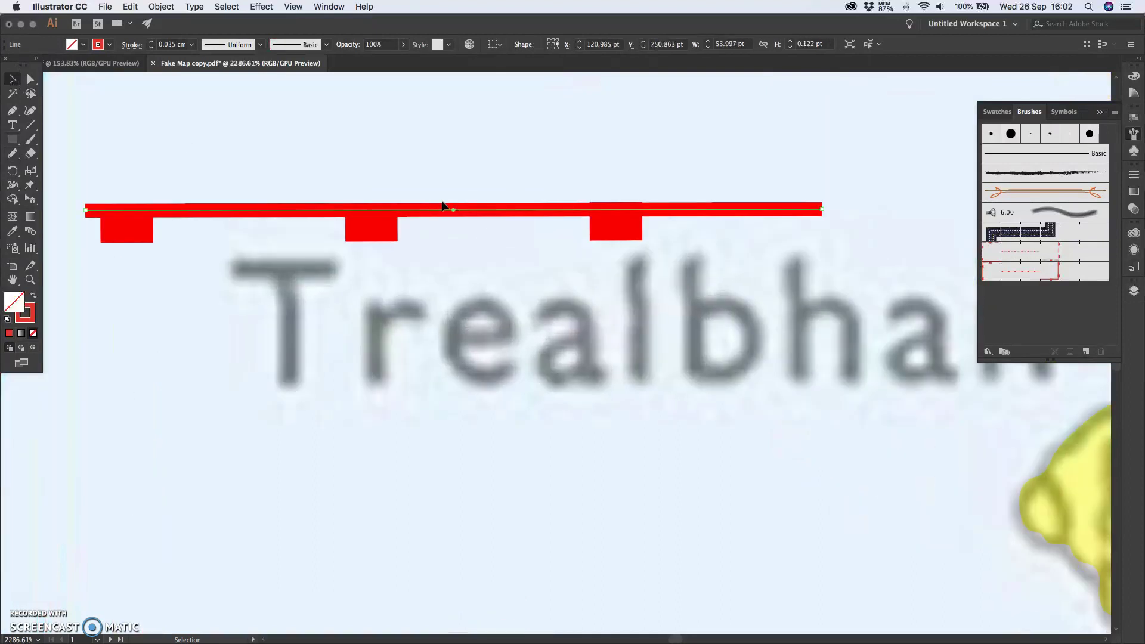
drag(686, 219, 689, 227)
scroll(793, 276, down, 6)
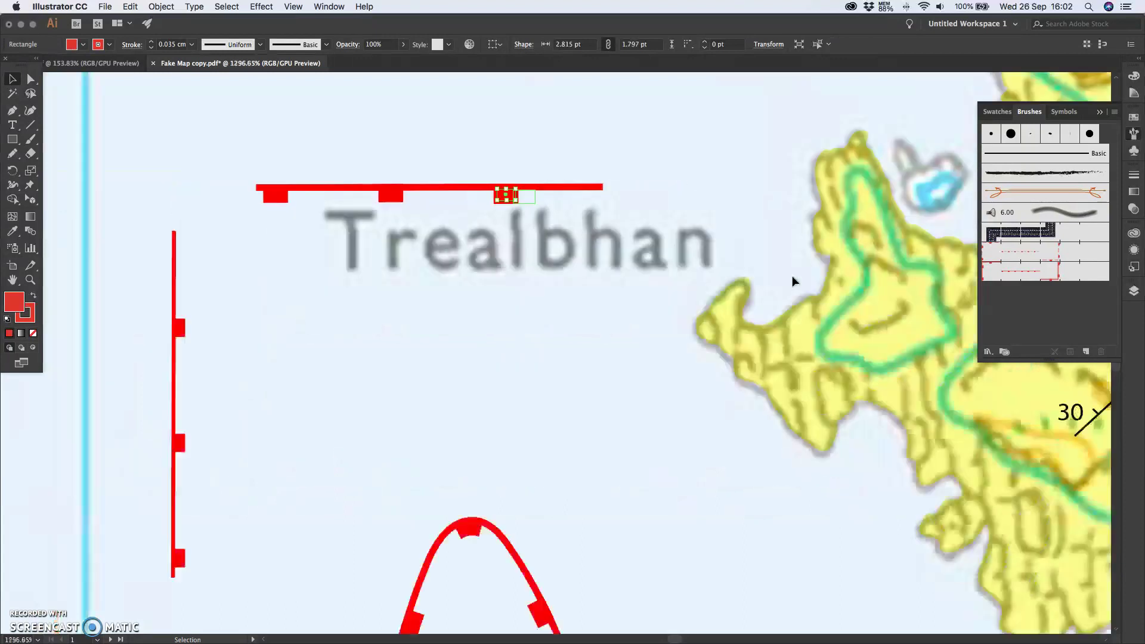
click(486, 299)
Step: Delete both curved test paths and the horizontal fault symbol above Trealbhan
scroll(350, 243, down, 6)
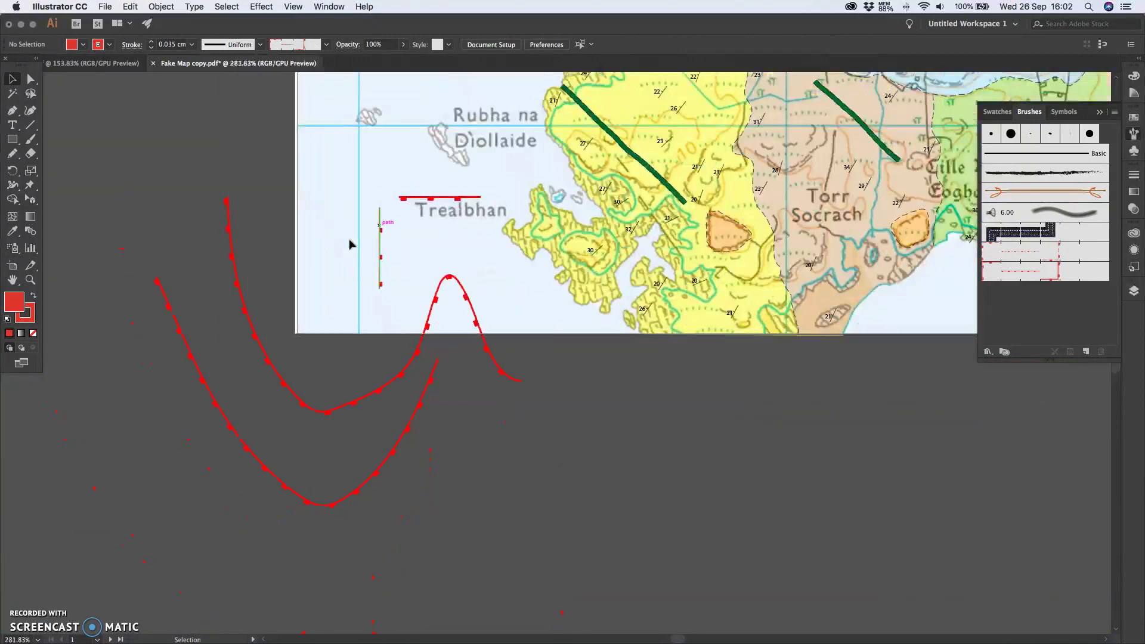
drag(339, 540, 338, 540)
key(Delete)
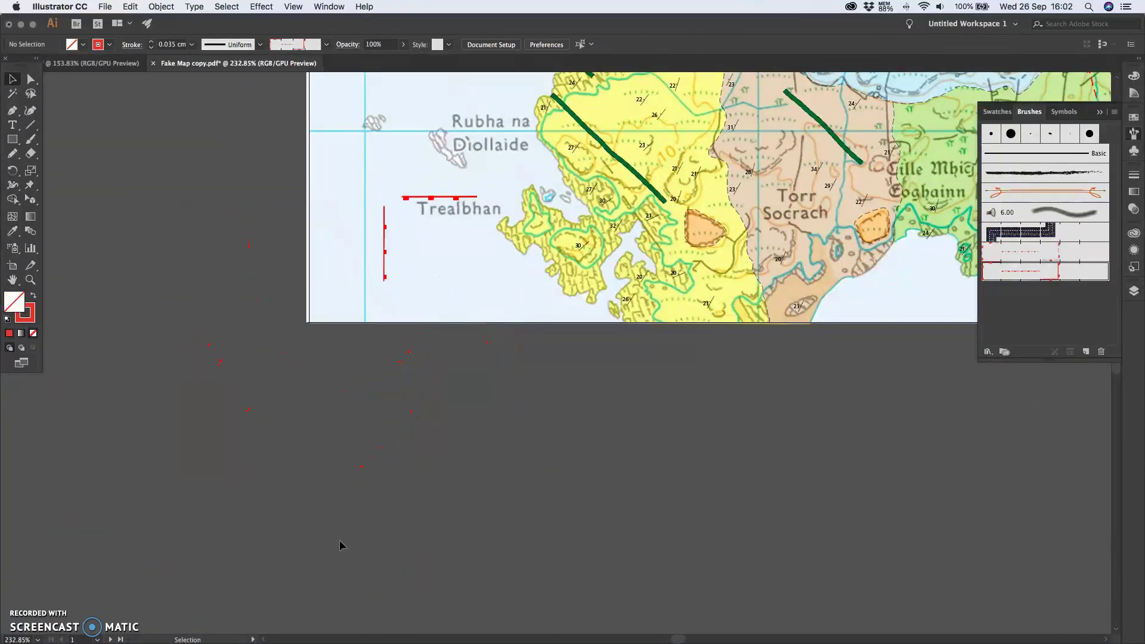
drag(405, 174, 477, 225)
key(Delete)
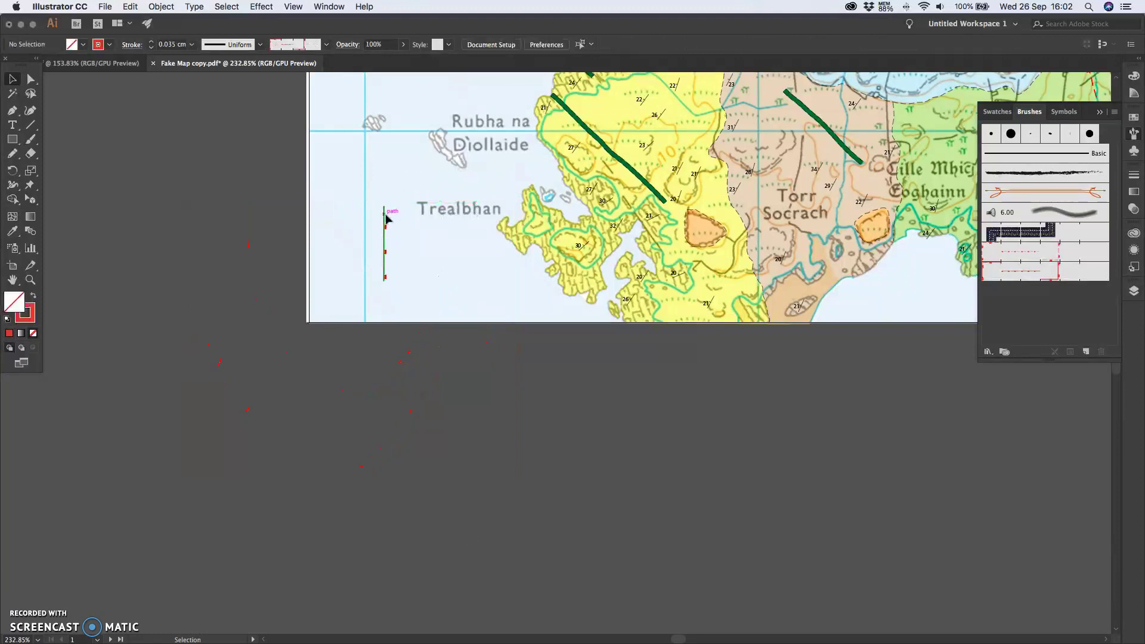
Step: Duplicate the whole vertical fault symbol beneath the Trealbhan label and rotate the copy 90° clockwise so its ticks point down
scroll(384, 218, up, 5)
drag(355, 184, 384, 439)
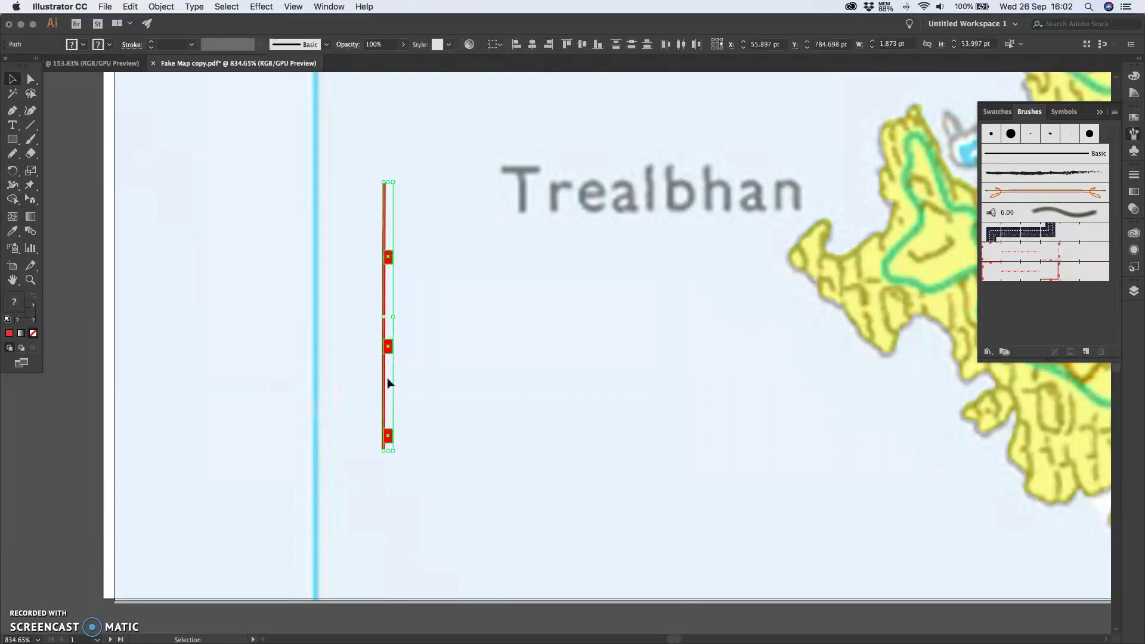
key(super+d)
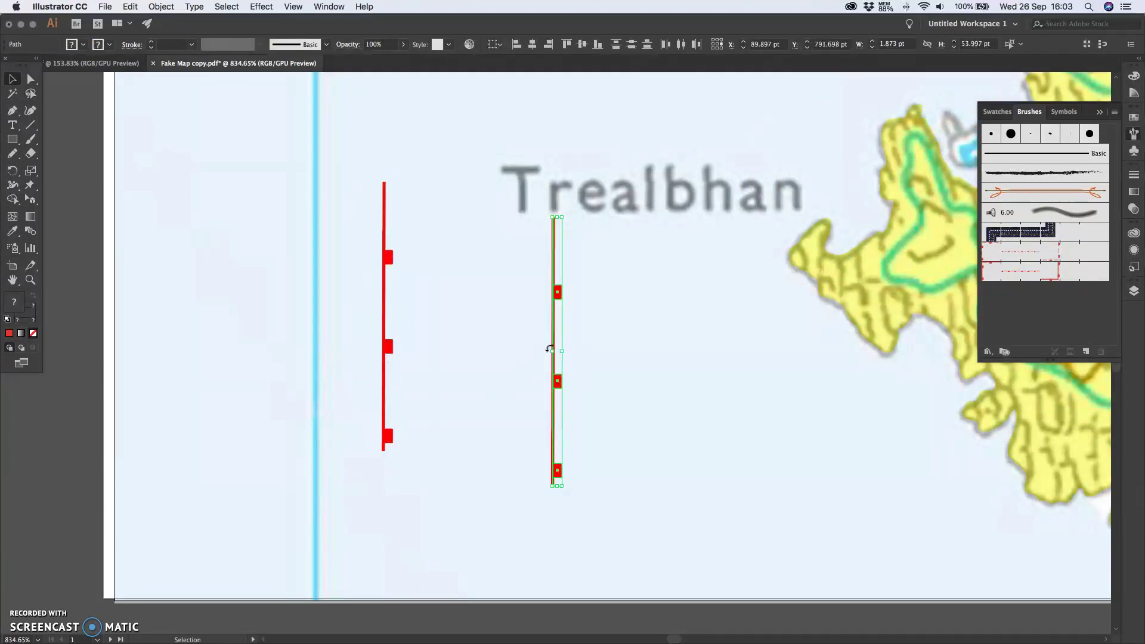
drag(547, 352, 555, 314)
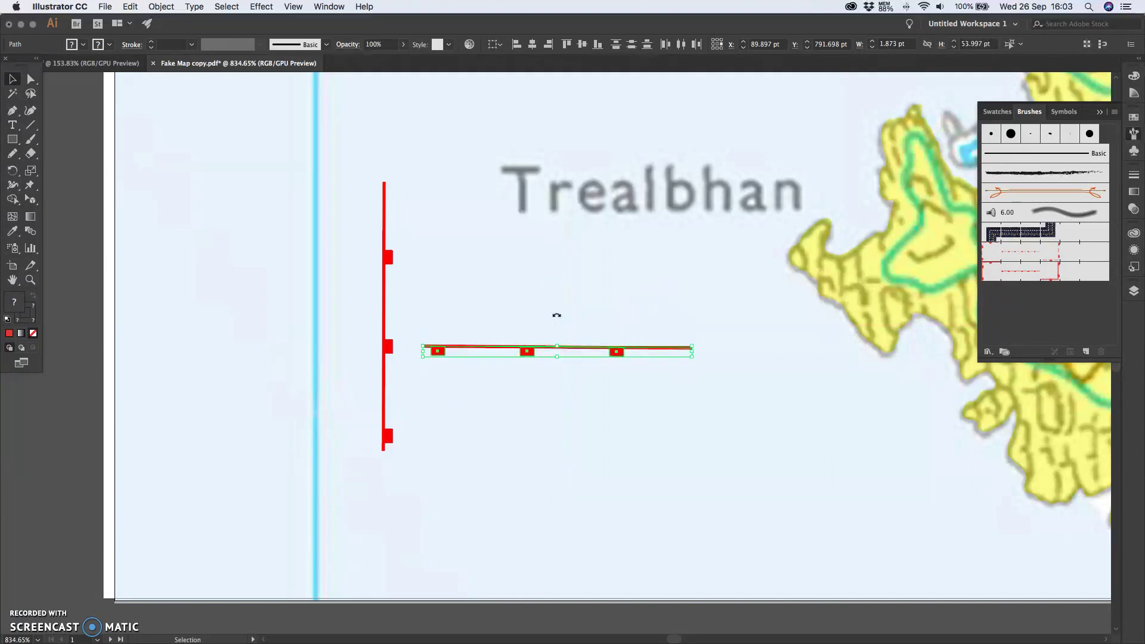
Step: Try to rotate the horizontal copy a fraction counterclockwise to level its sloping line
scroll(554, 315, up, 5)
scroll(501, 345, down, 2)
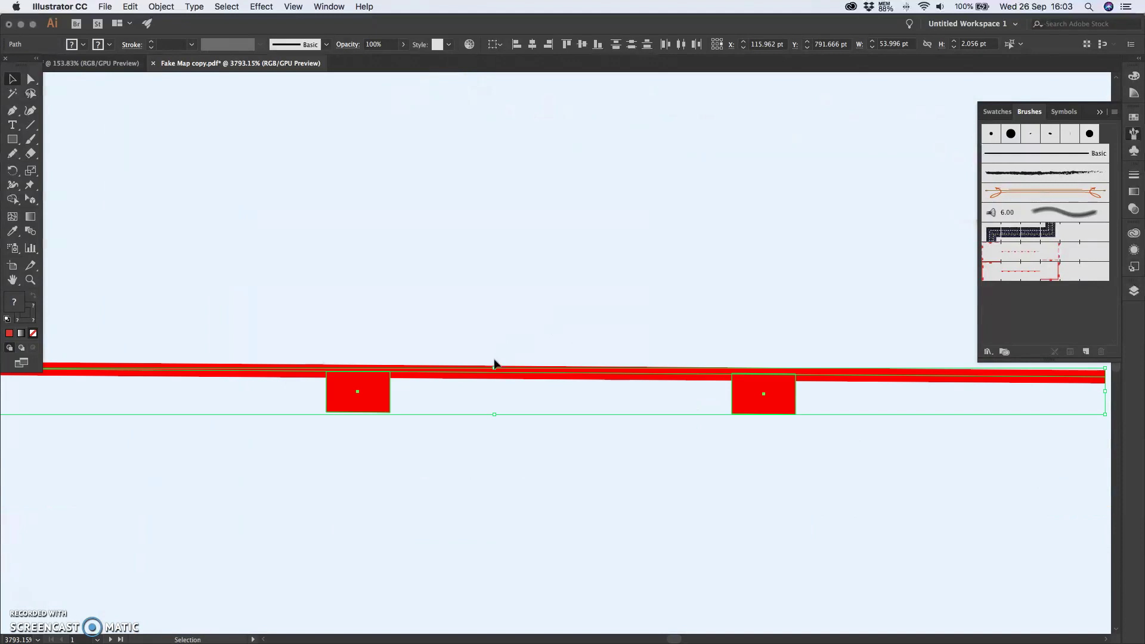
scroll(494, 362, right, 2)
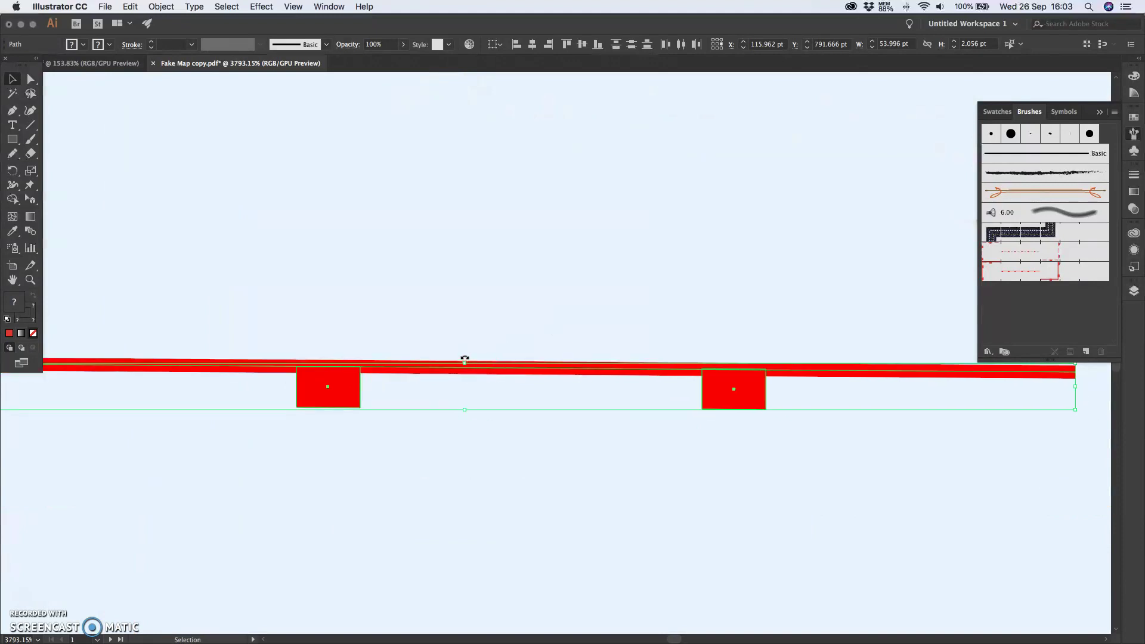
drag(464, 359, 463, 359)
scroll(471, 361, right, 3)
scroll(500, 364, up, 5)
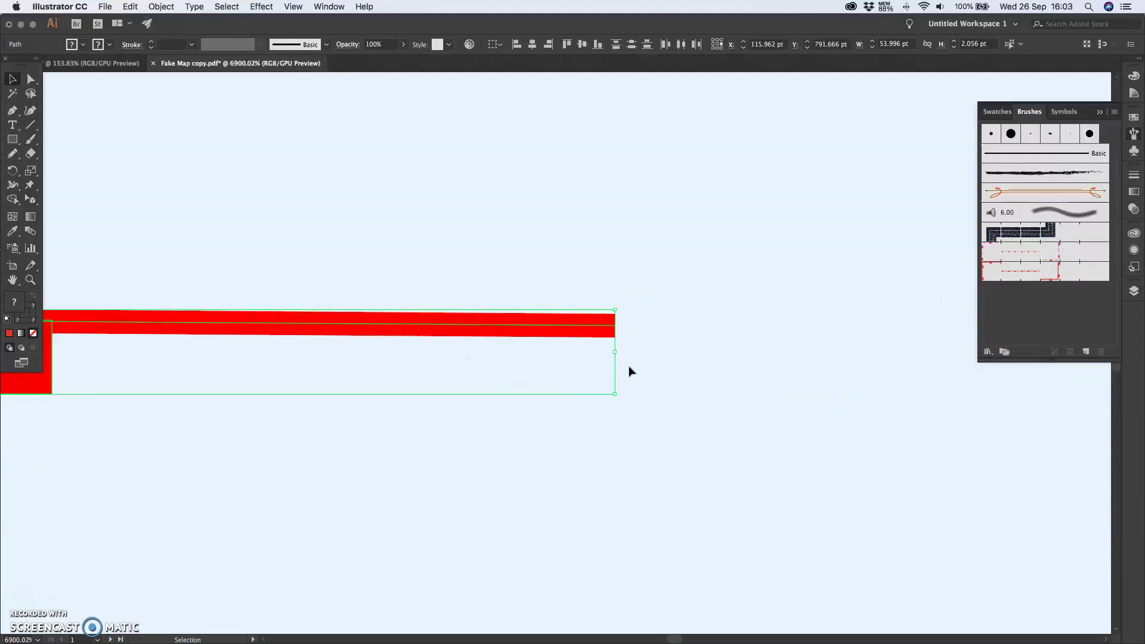